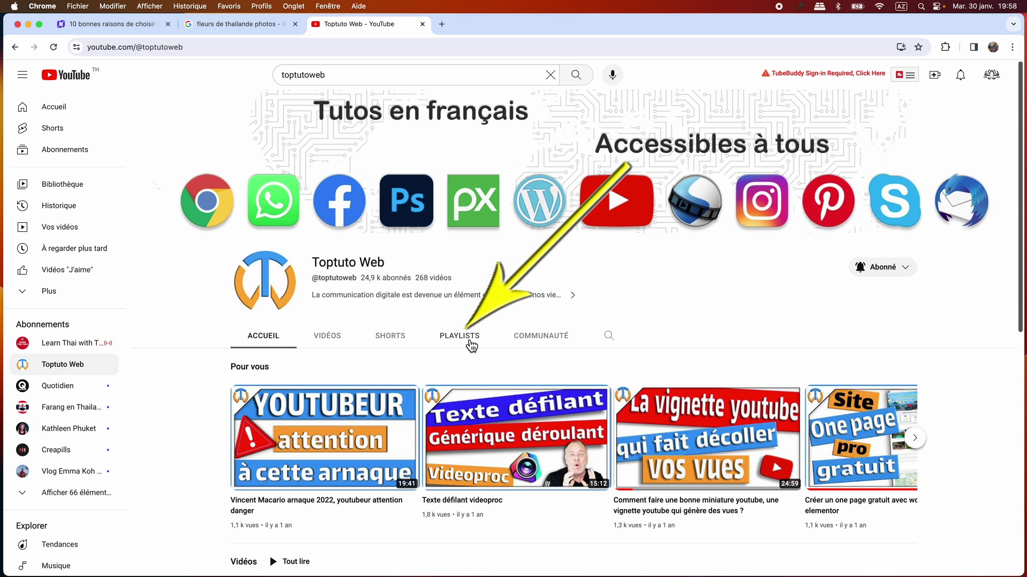
- Open the "Créateur de site Hostinger" playlist of the Toptuto Web channel
click(470, 344)
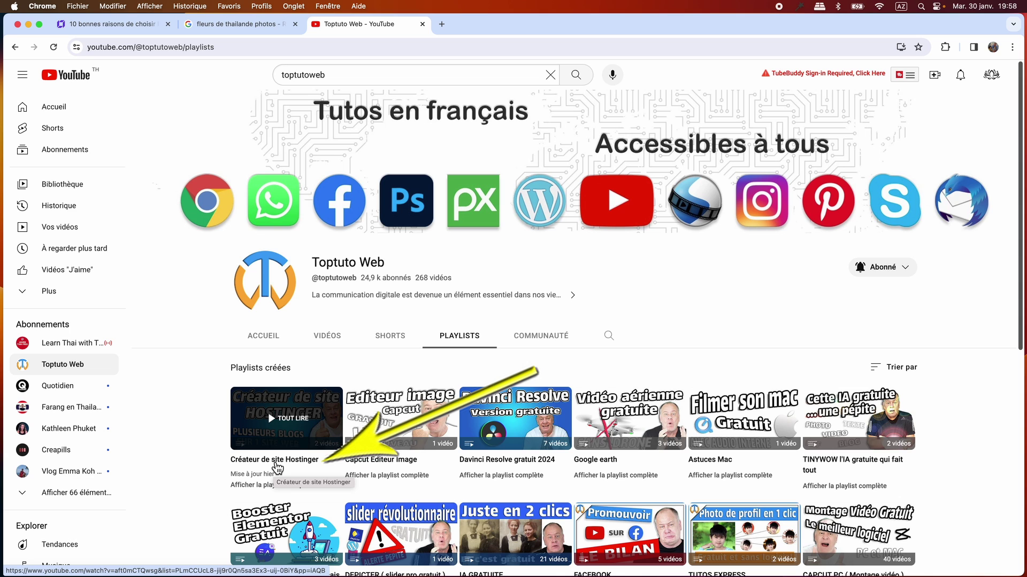
click(276, 461)
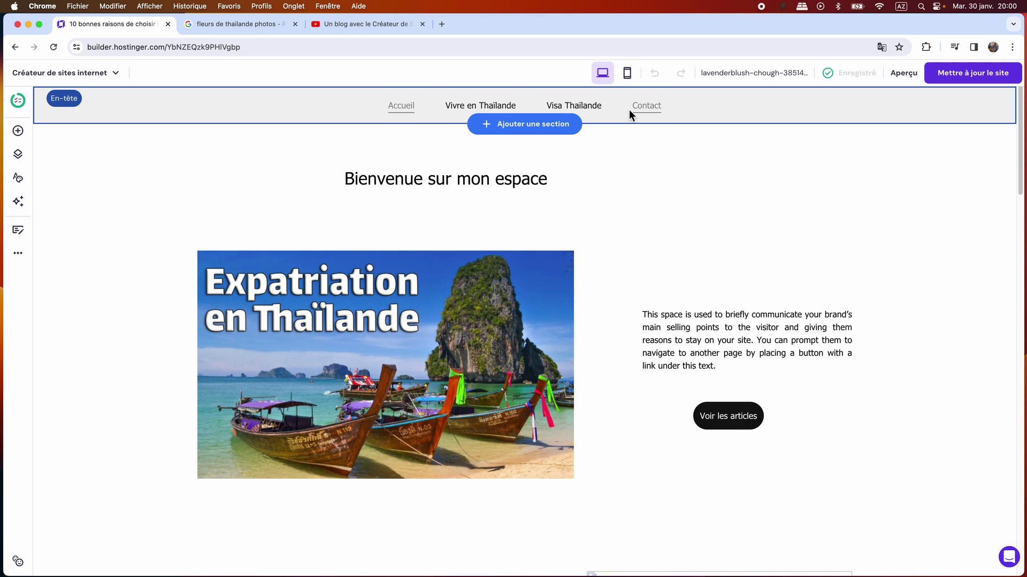
- Switch to the Hostinger site builder and add a new empty page to the site's main navigation
click(19, 160)
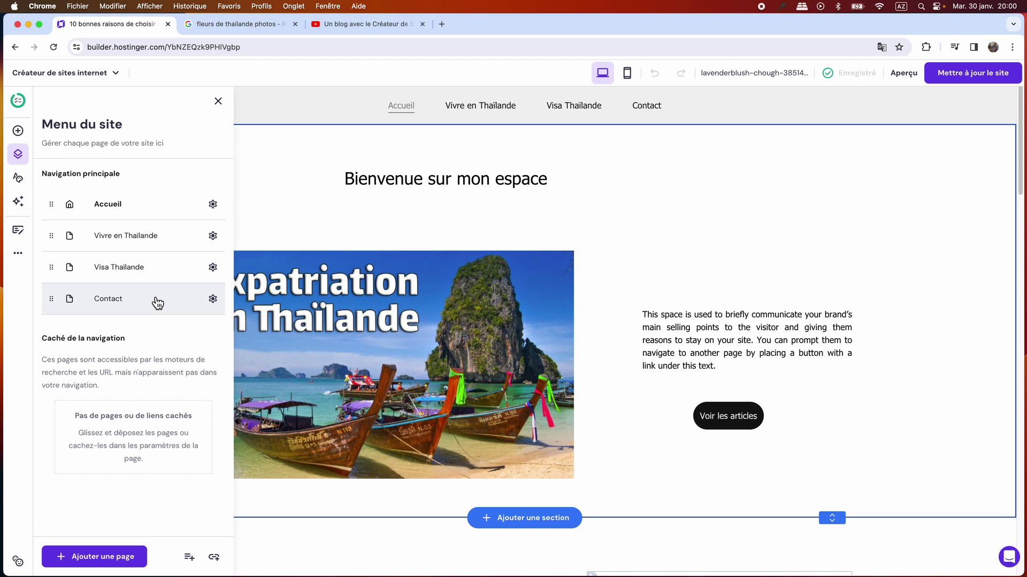
click(102, 558)
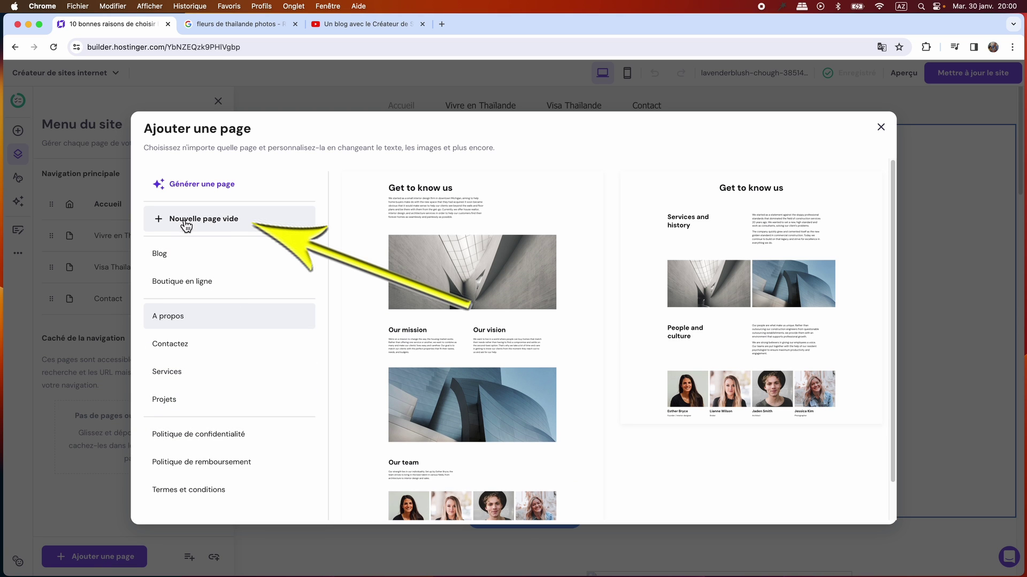
click(206, 229)
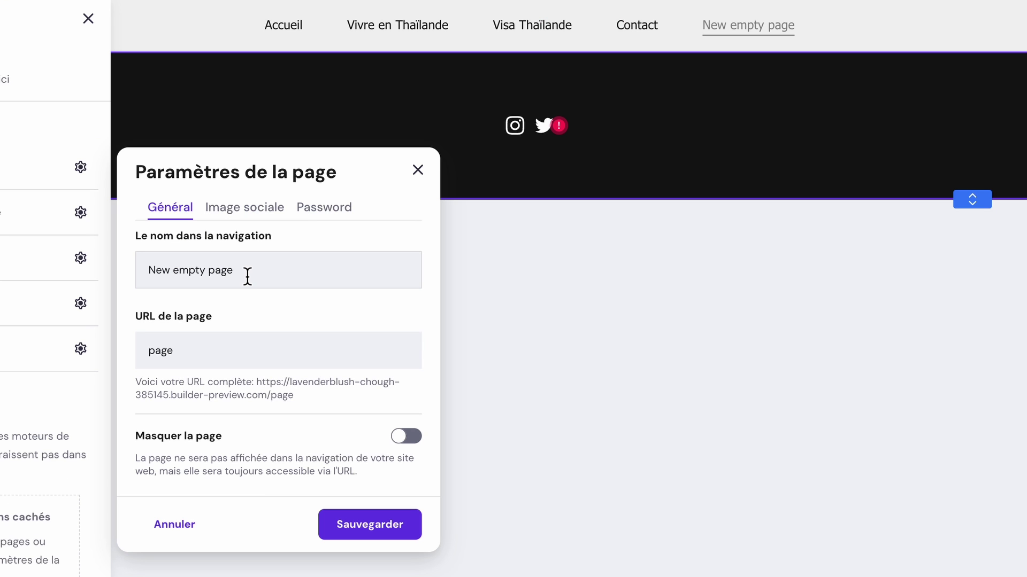
- Set the new page's navigation name to "Fleurs de Thaïlande"
drag(247, 275, 139, 269)
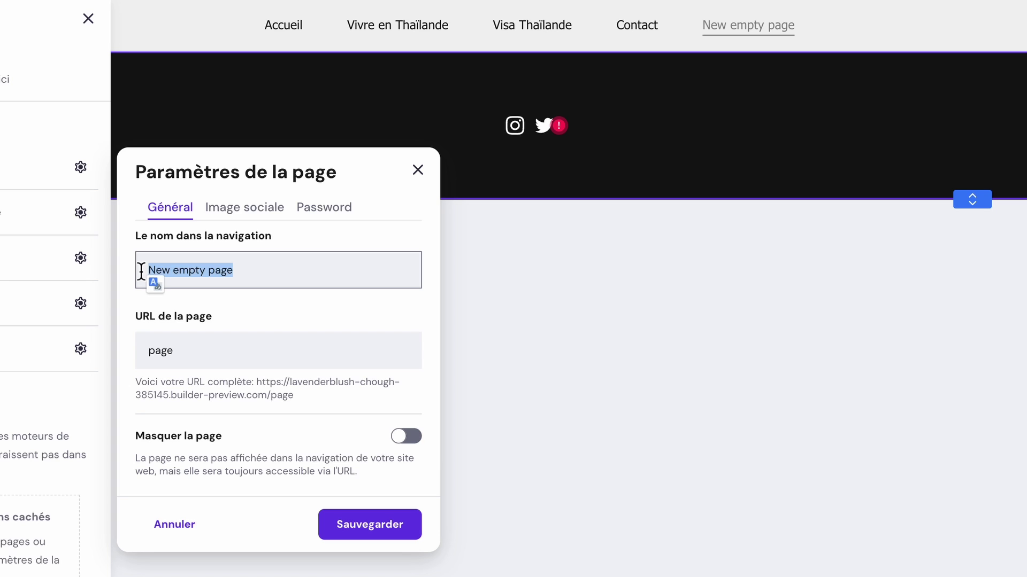
text(Fleurs de mon jardin)
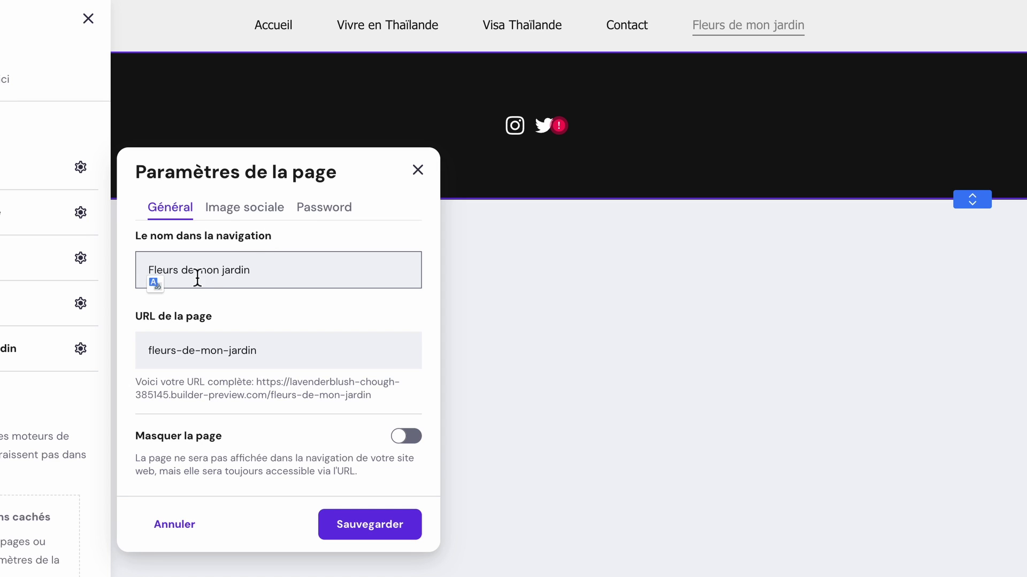
text(Thaïlande)
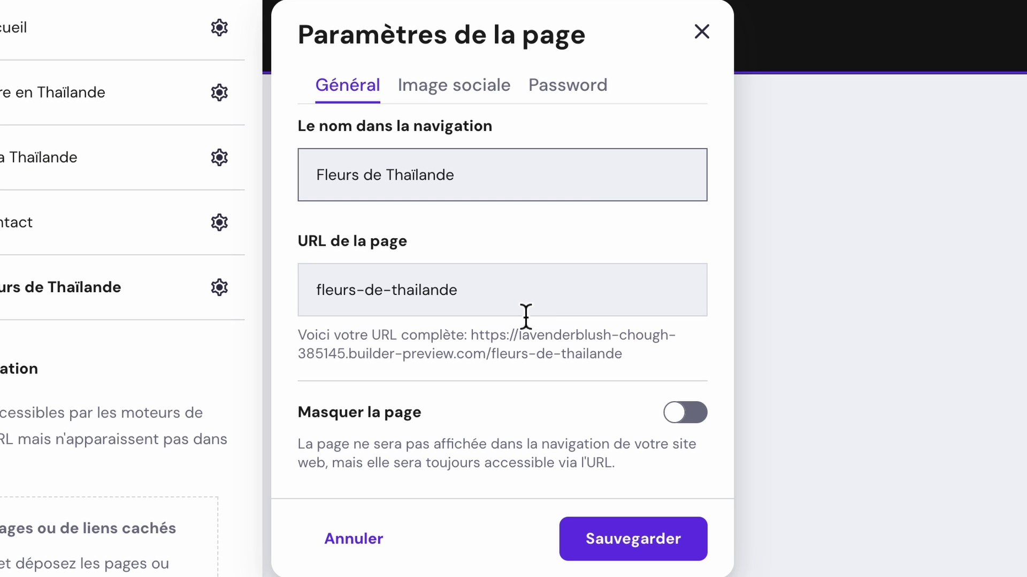
- Change the page's URL to "fleur-orchidee-jardin-thailande"
click(380, 288)
key(BackSpace)
key(BackSpace)
key(BackSpace)
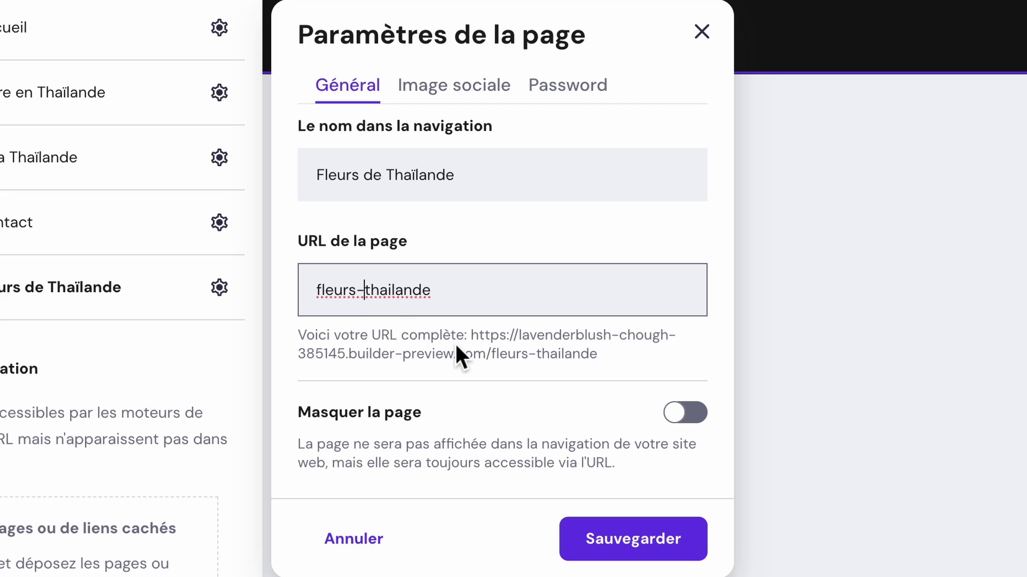
text(orchidee-)
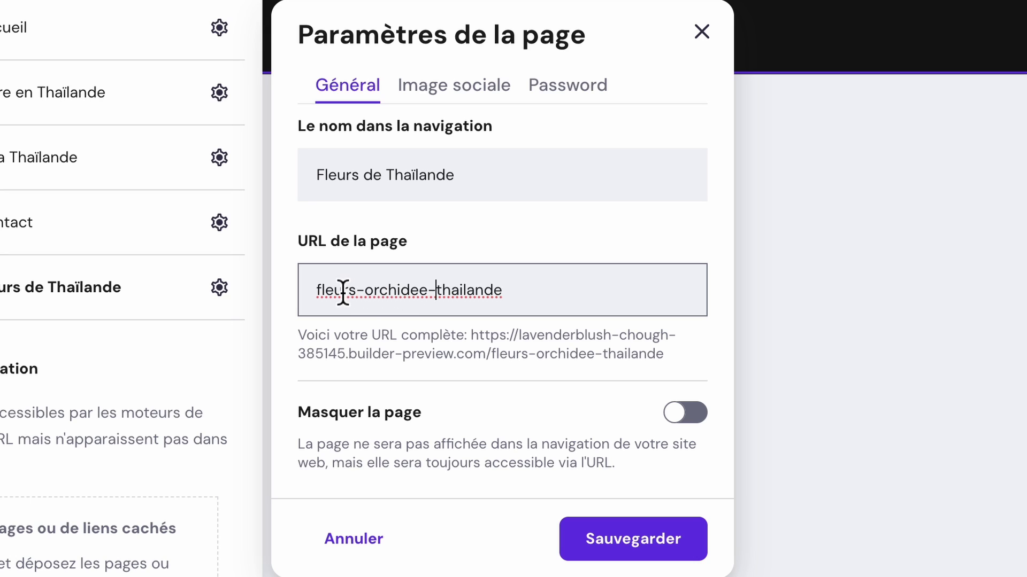
click(358, 292)
key(BackSpace)
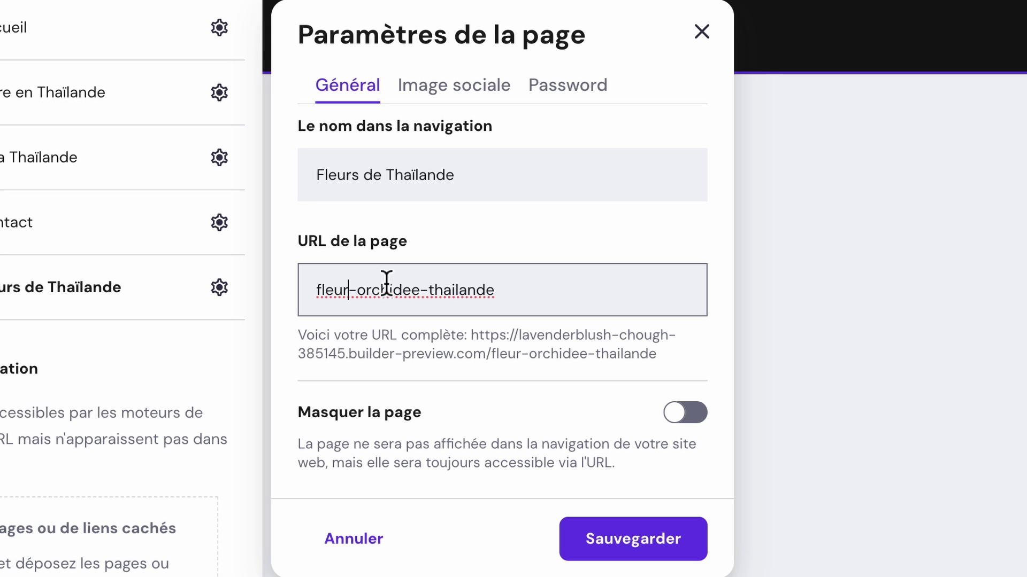
click(427, 290)
text(jardin-)
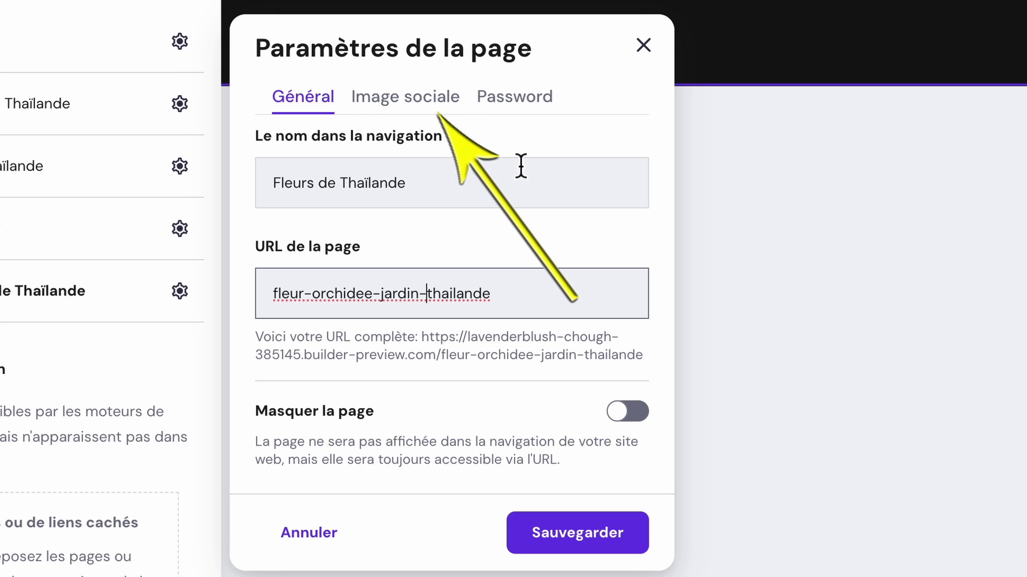
- View the page's social image settings and open the "Créer une boutique en ligne" video from the Toptuto Web channel on YouTube
click(430, 105)
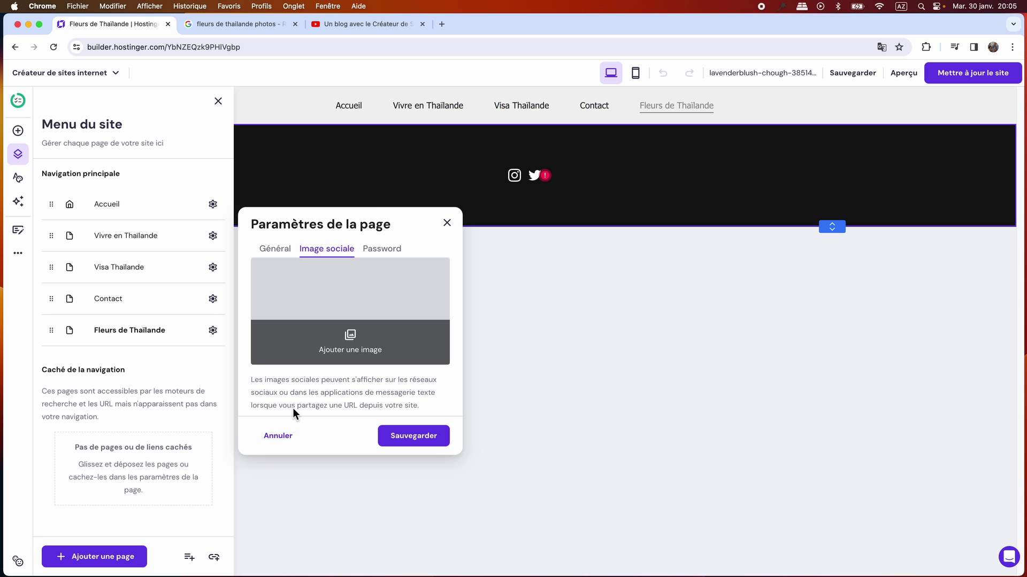
click(383, 25)
mouse_move(618, 517)
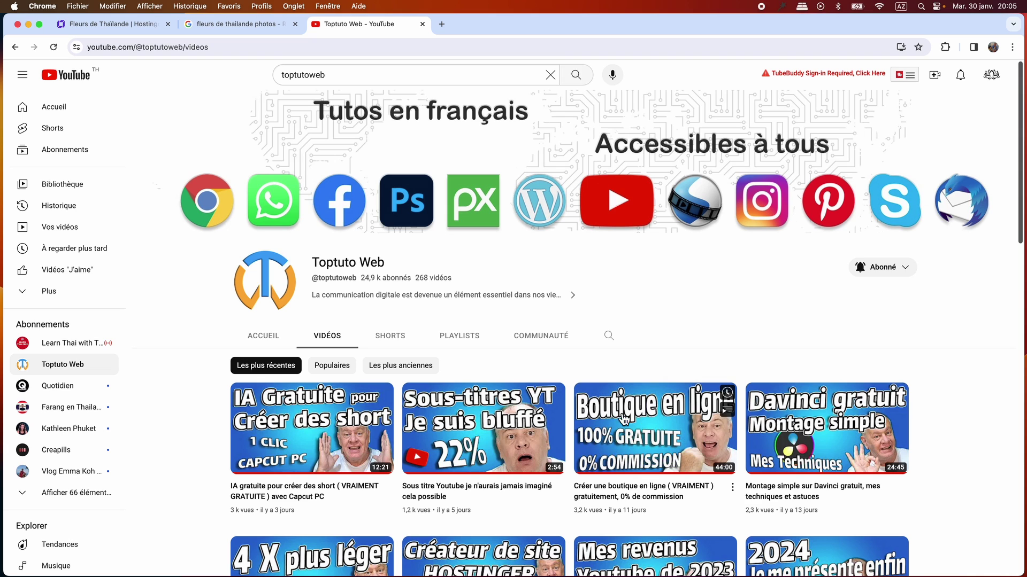
click(613, 497)
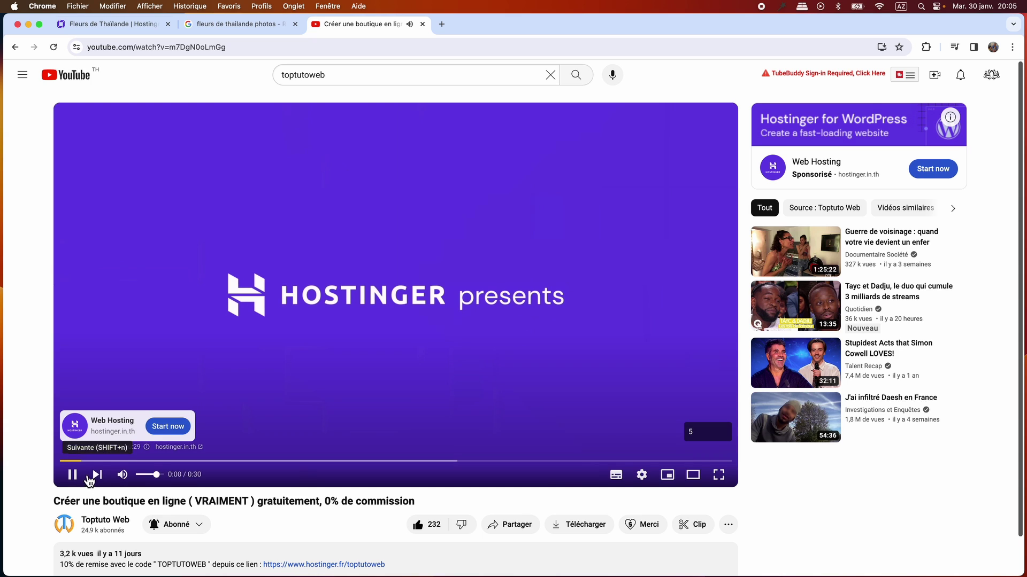
- Copy the YouTube video's address and start a Facebook post with the text "Tuto"
drag(243, 47, 87, 49)
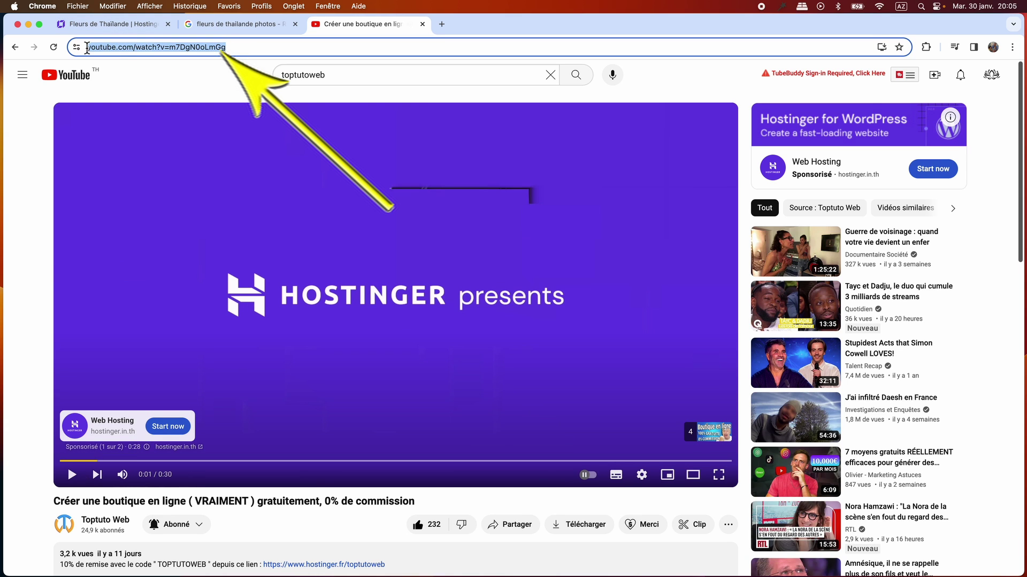
right_click(135, 51)
click(441, 24)
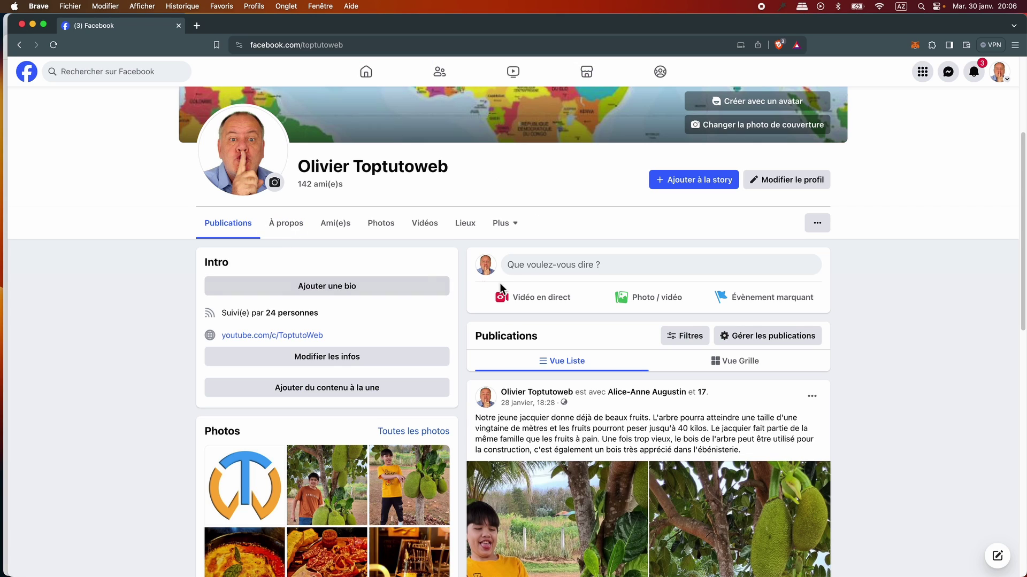
click(529, 271)
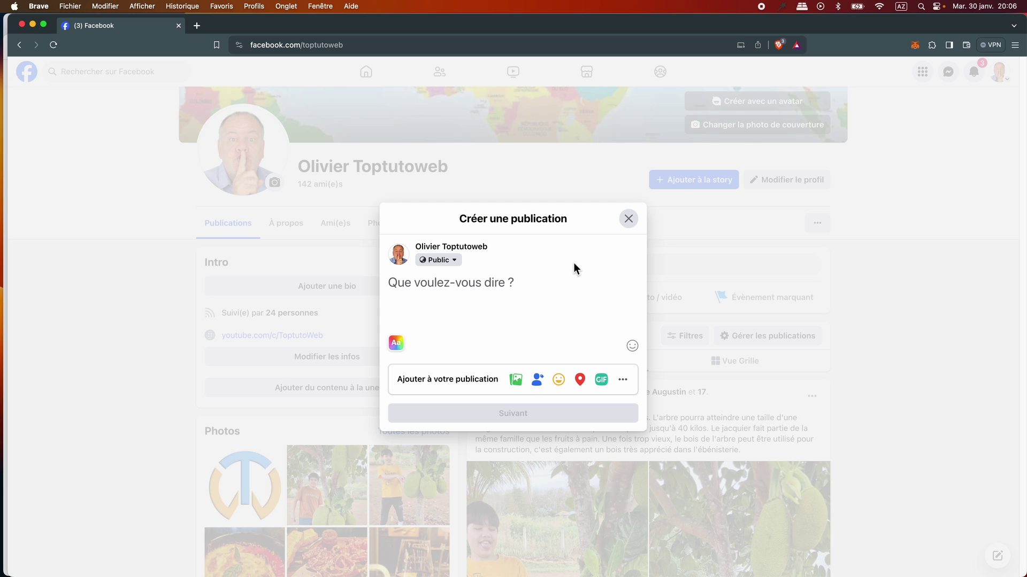
text(Tuto)
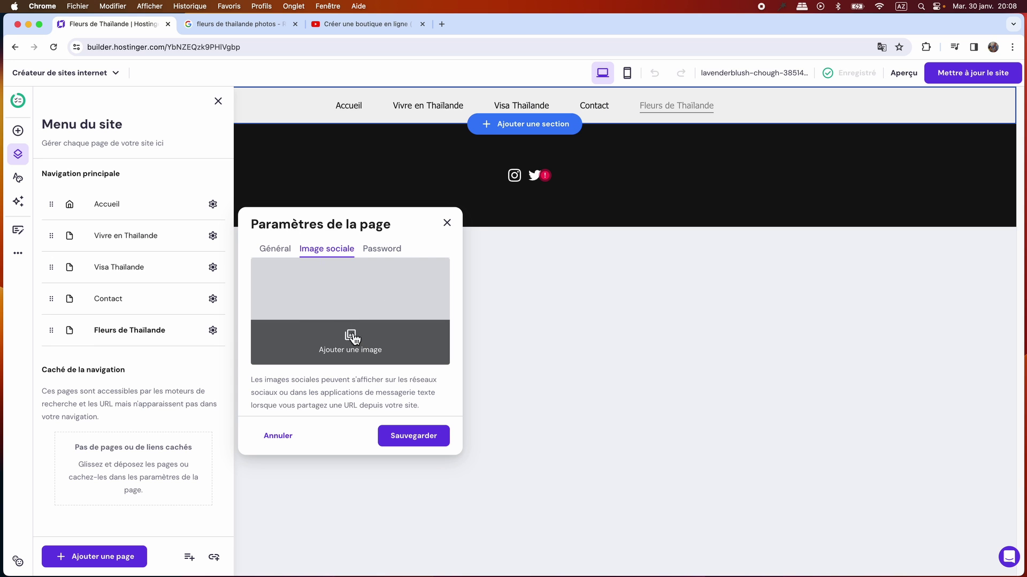
- Look at the media library offered for the social image and examine the thumbnails in the Google results for "fleurs de thailande photos"
click(353, 339)
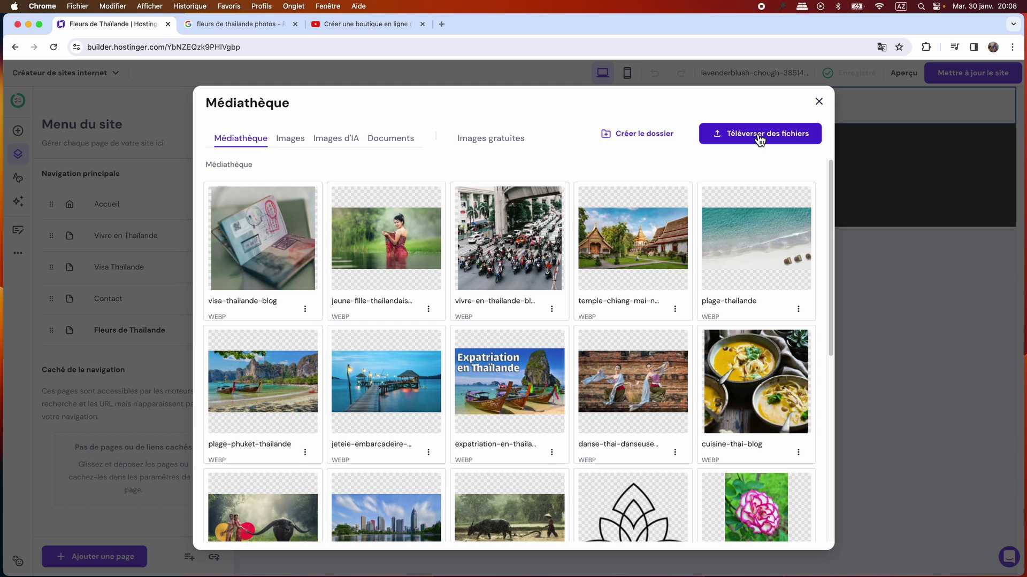
click(819, 102)
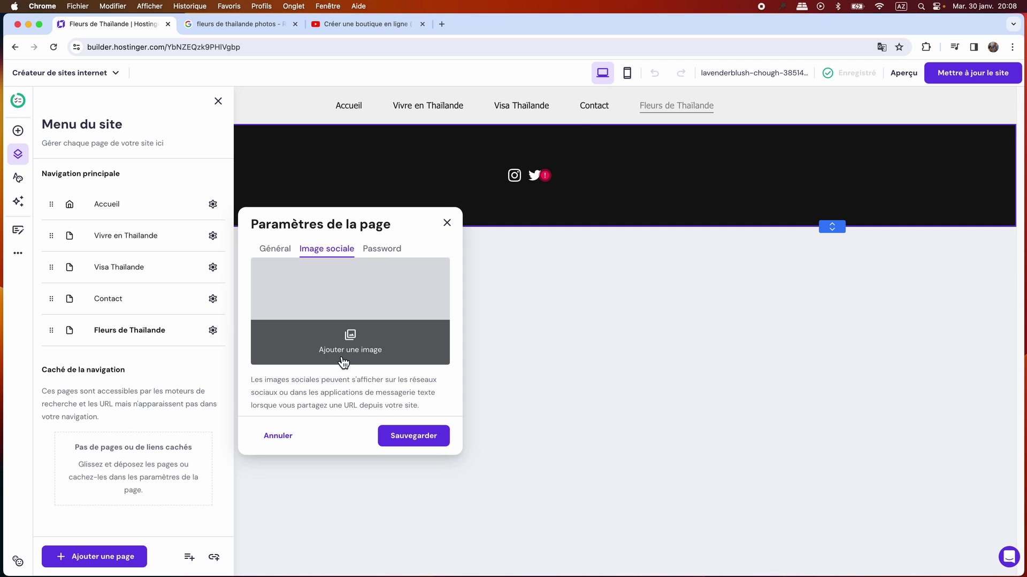
click(209, 22)
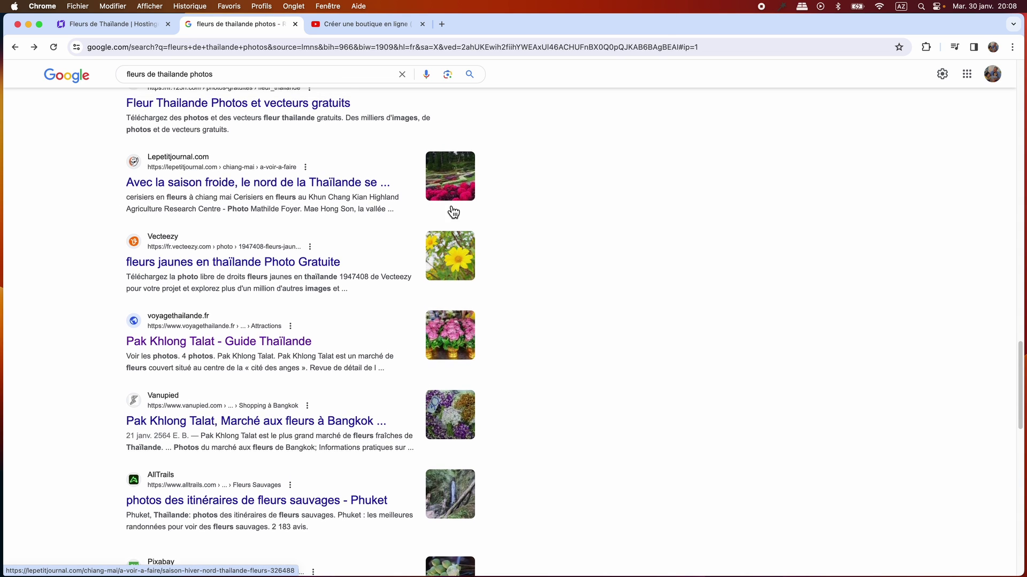
scroll(450, 205, up, 7)
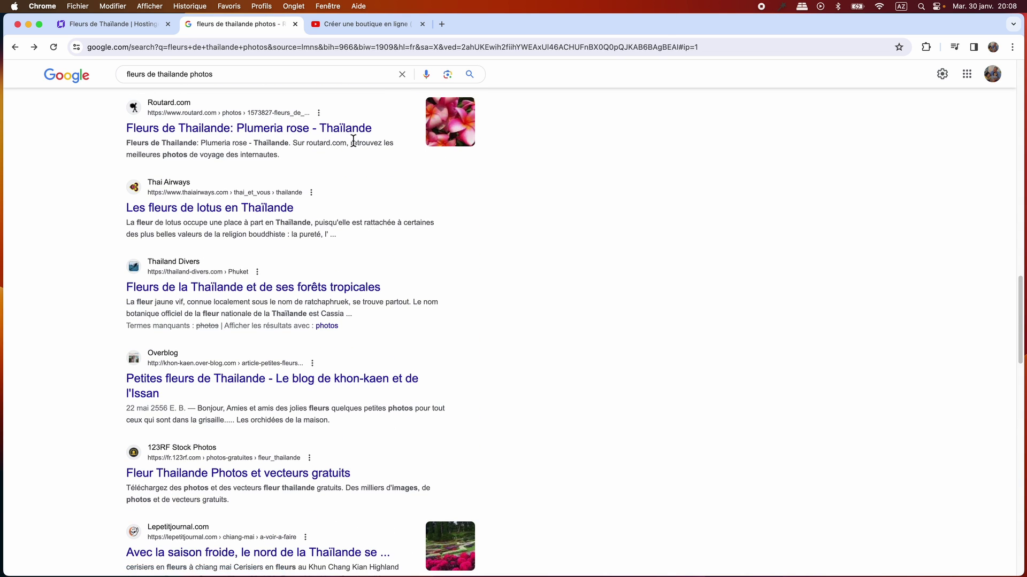
scroll(504, 438, down, 5)
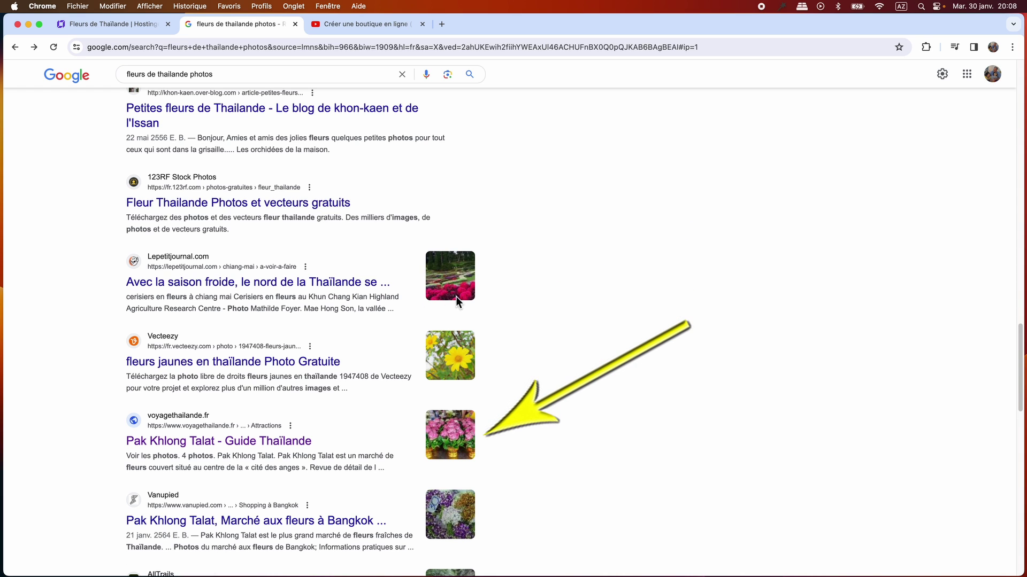
click(110, 25)
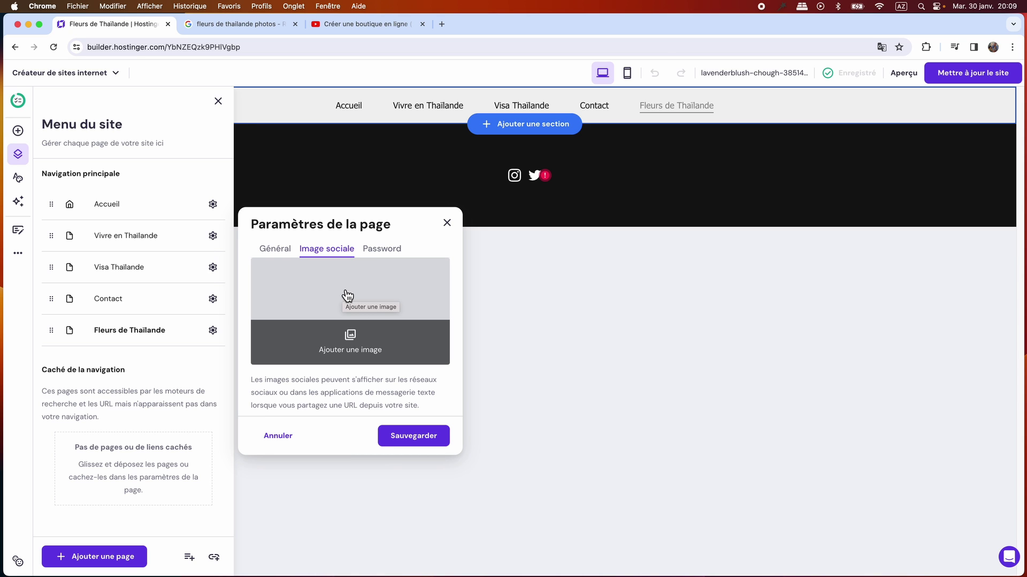
- Review the page's general settings and URL, and close the page settings and the site menu
click(272, 251)
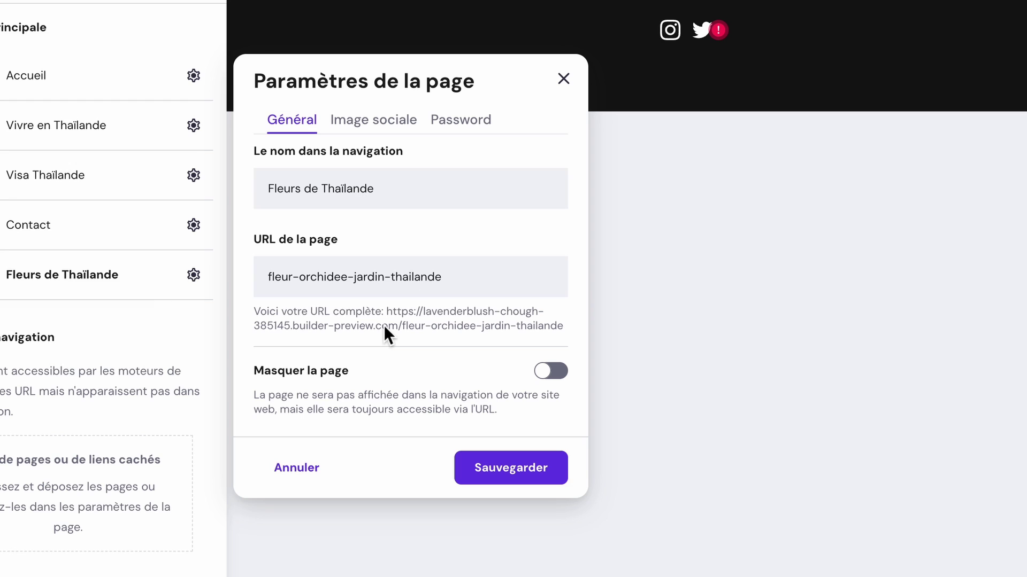
click(363, 133)
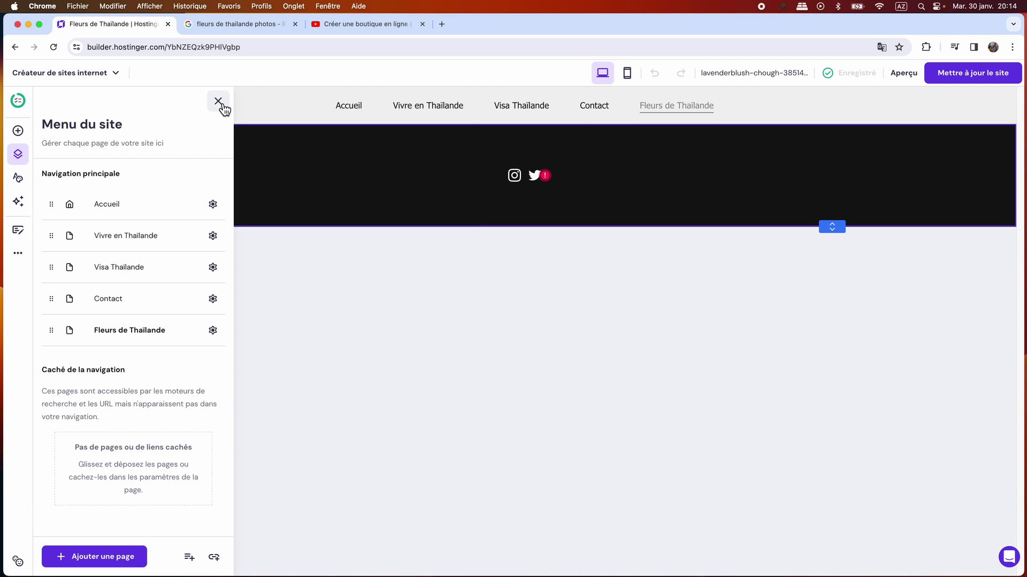
click(220, 103)
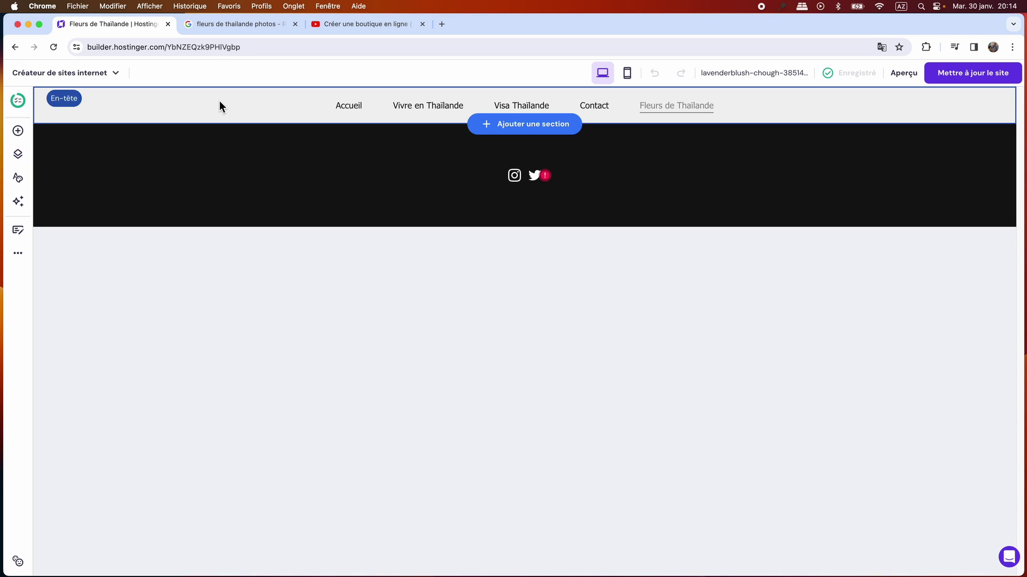
- Start the SEO setup of the "Fleurs de Thaïlande" page with the description "Découvrez les fleurs de mon jardin en Thaïlande"
click(22, 260)
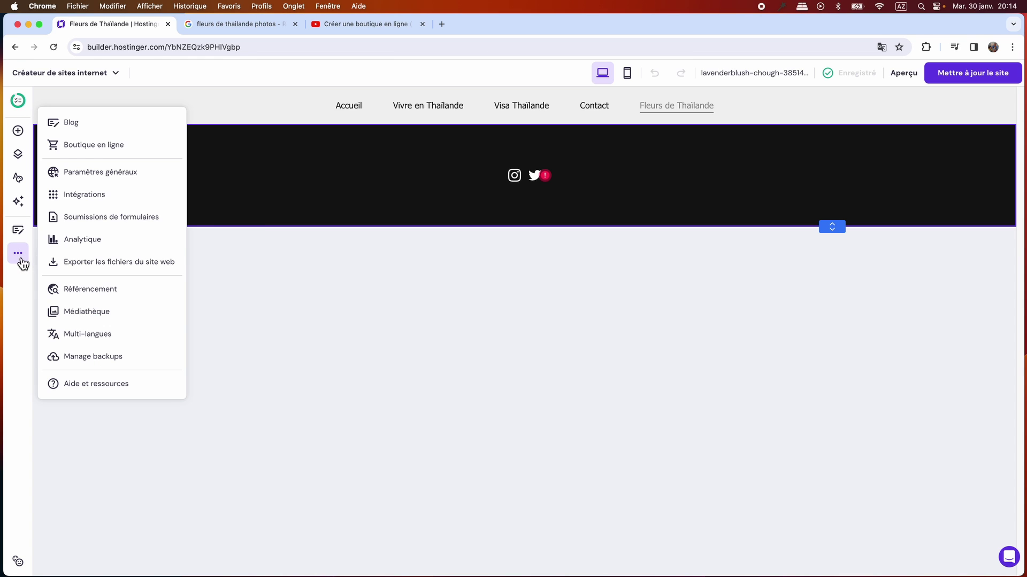
click(118, 298)
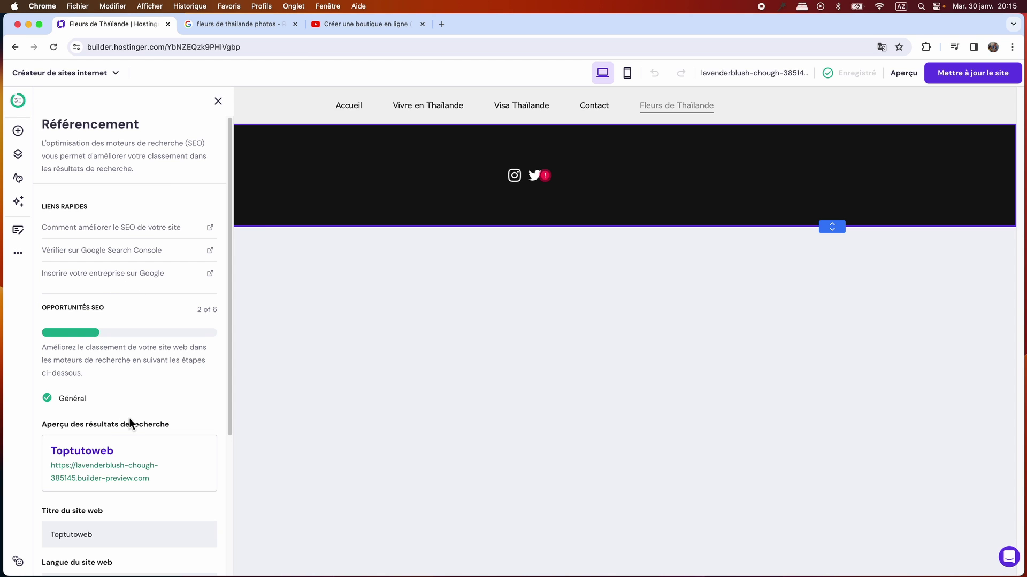
scroll(129, 419, down, 5)
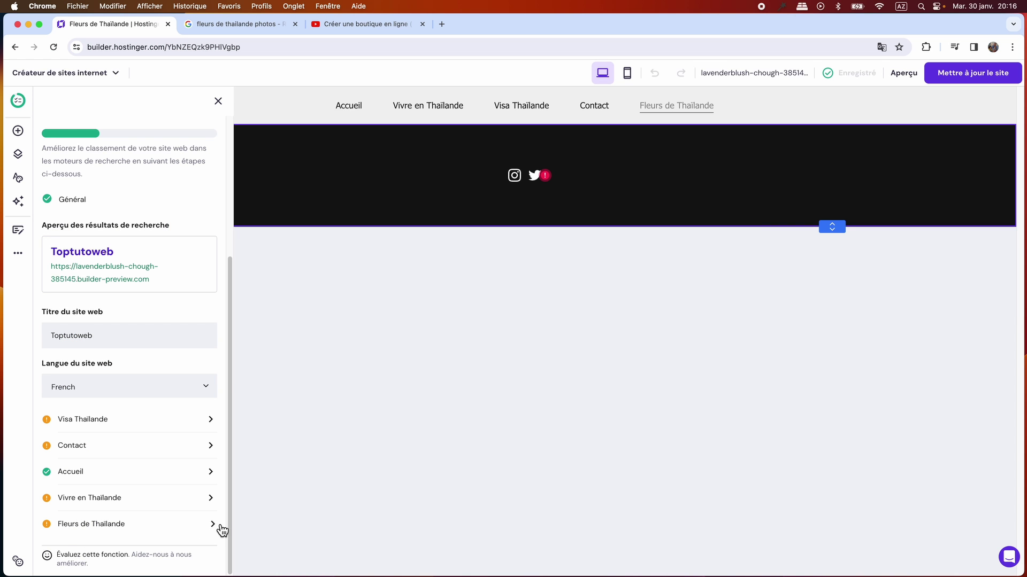
click(220, 529)
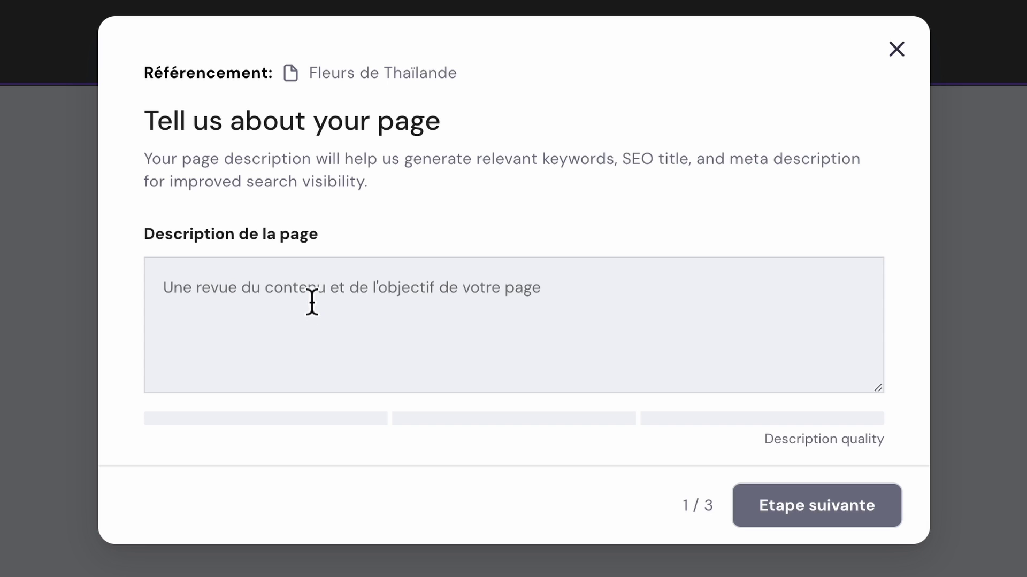
click(312, 302)
text(Découvrez les fleurs de mon jardin en Thaïlande)
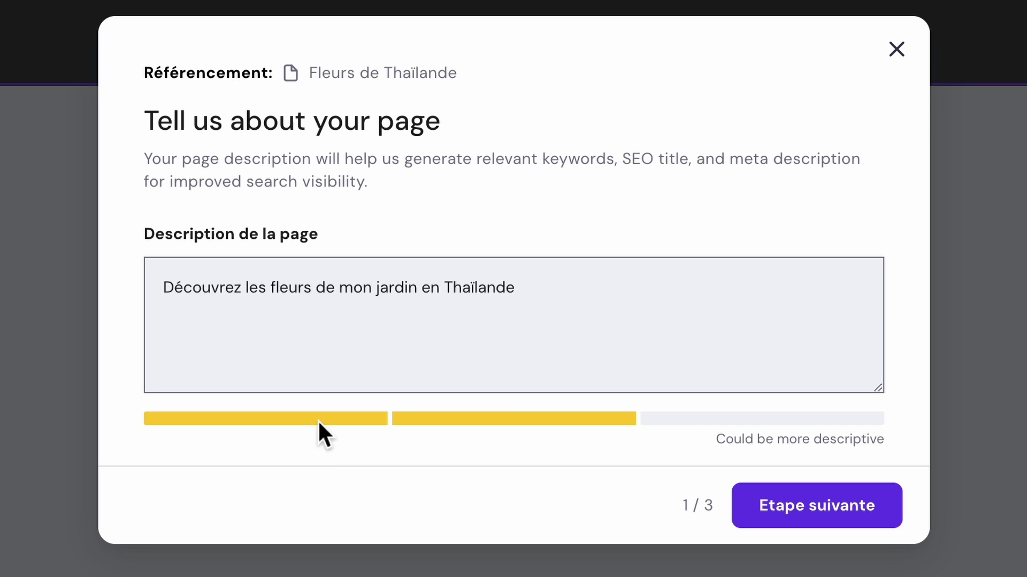
- Continue the description: ", orchidées thaïs, arbres tropicaux, fruits exotiques le tout dans un écrin de verdure situé au nord-est du pays du sourire sur les bords du Mékong"
text(, orchidées thaïs, arbres tropicaux, fruits exotiques le tout dans un écrin de verdure situé au nord-est du pays du sourire sur les bords du Mékong)
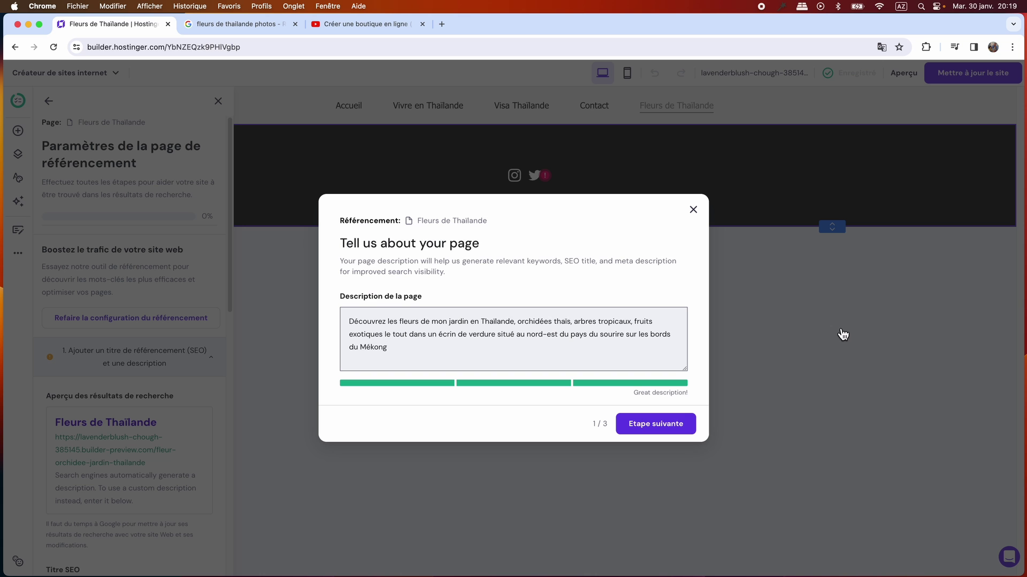
- Submit the page description and choose the SEO keywords "orchidées thaïs", "arbres tropicaux" and "bords du Mékong"
click(226, 25)
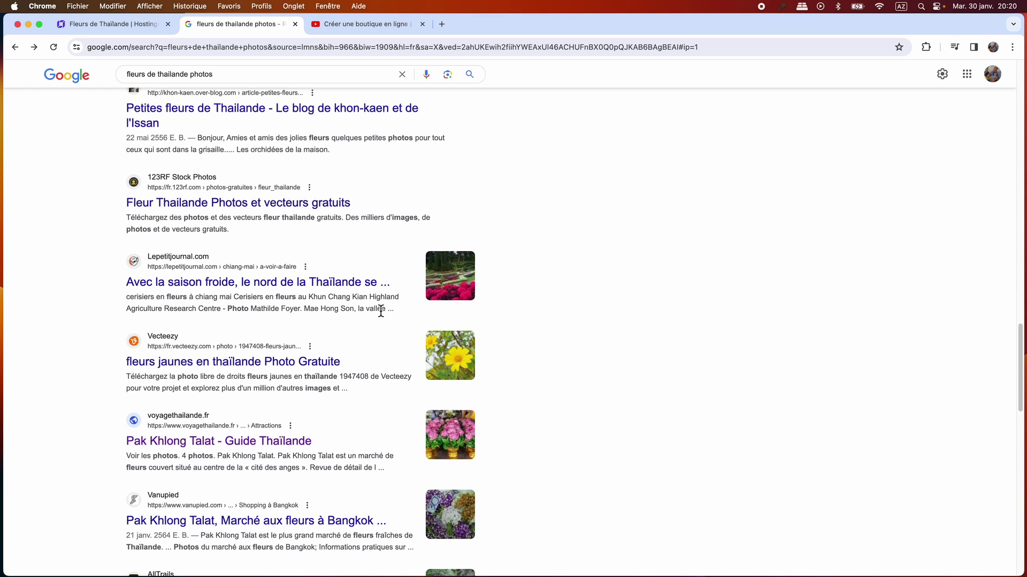
click(97, 26)
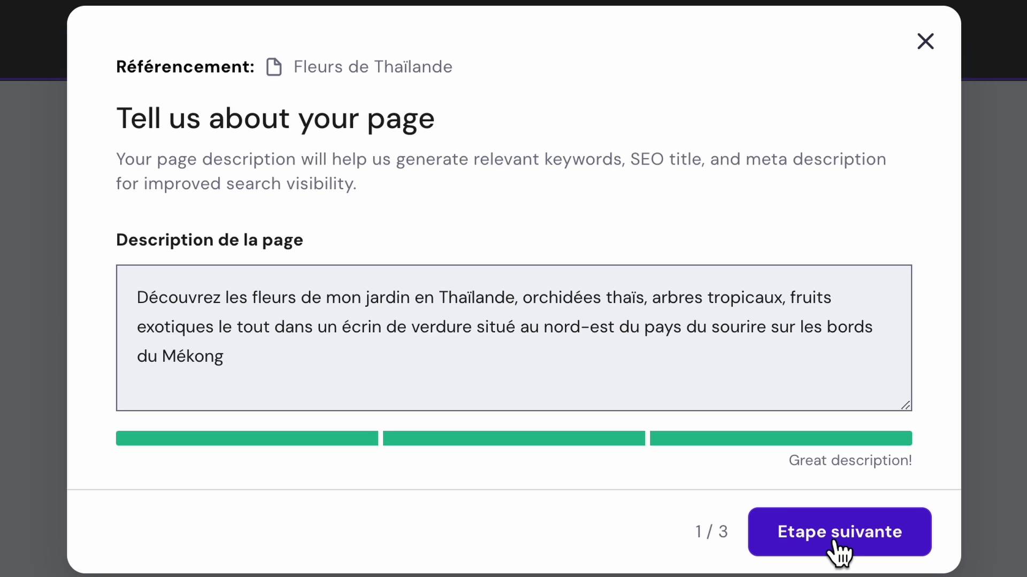
click(651, 424)
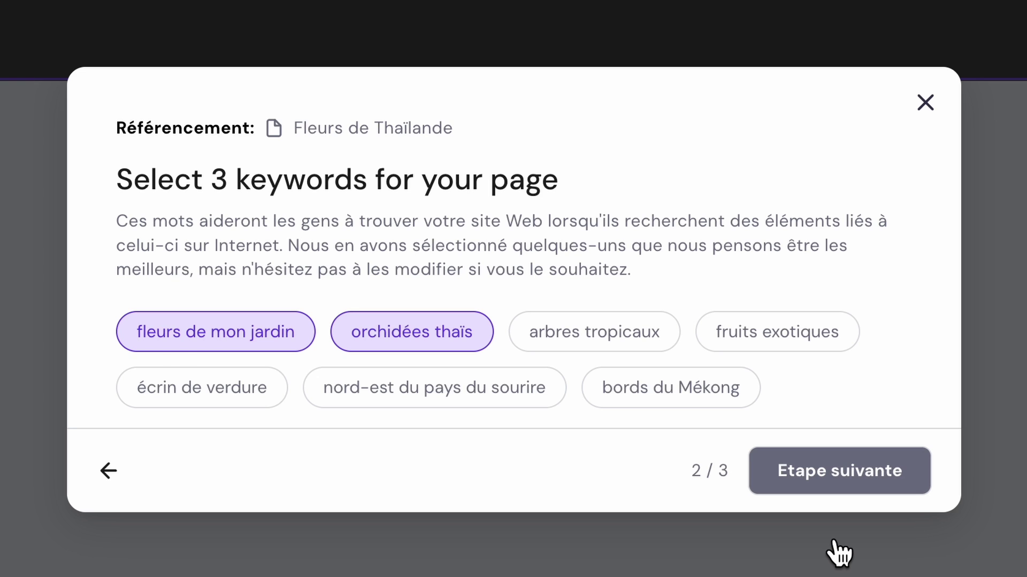
click(670, 387)
click(167, 343)
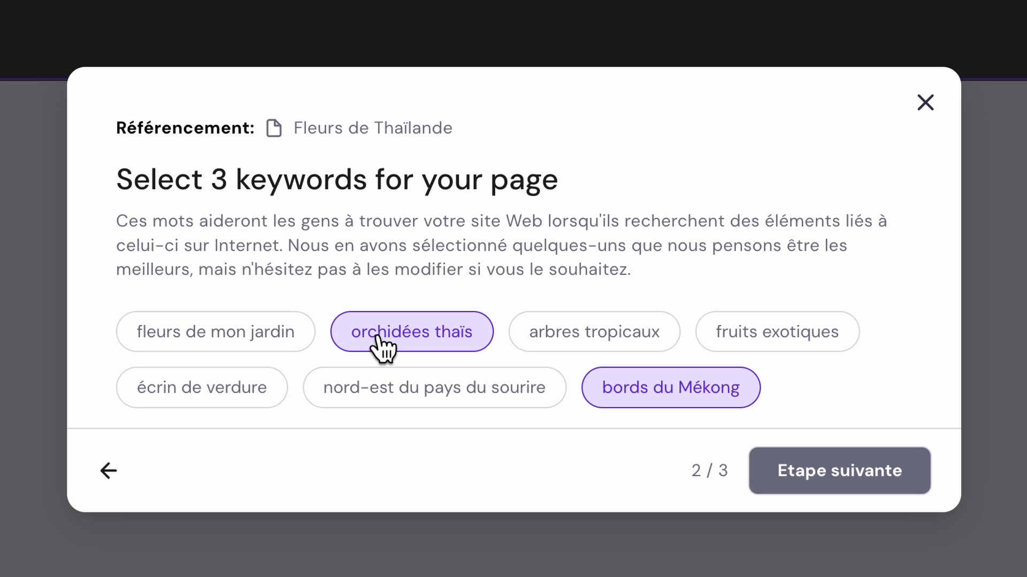
click(631, 340)
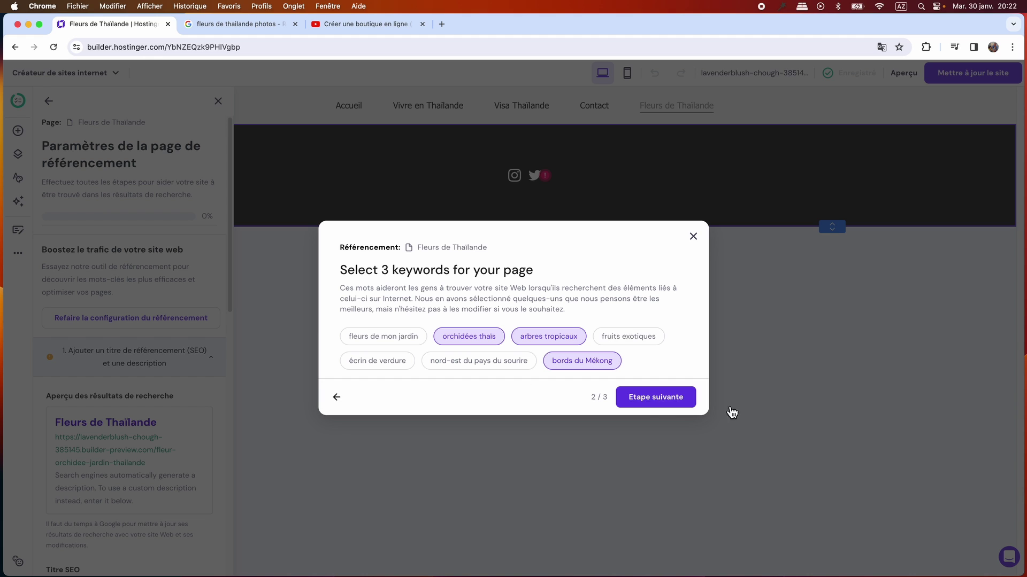
click(656, 398)
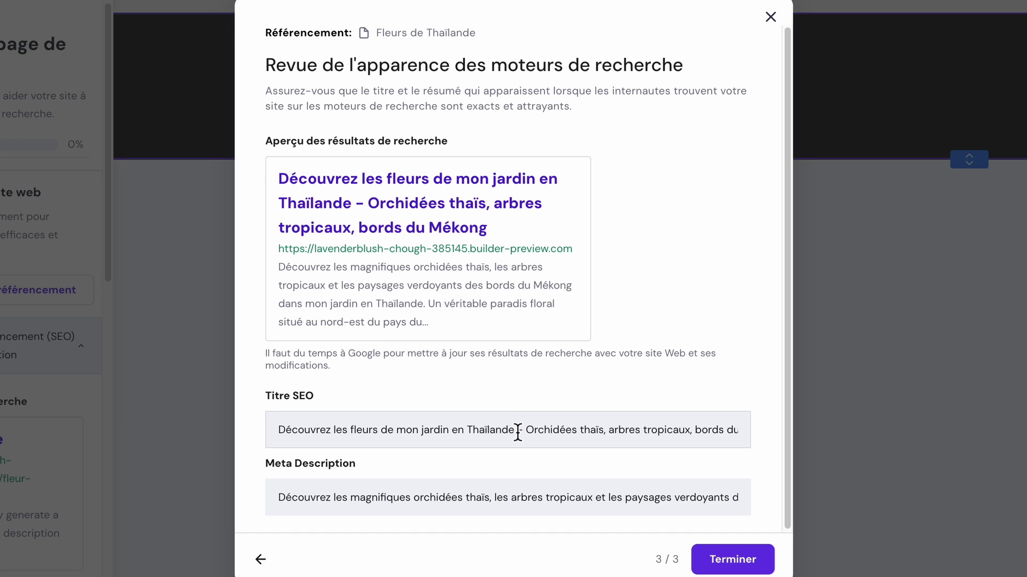
- Shorten the SEO title to "Découvrez les fleurs de mon jardin en Thaïlande"
click(665, 431)
drag(516, 430, 775, 431)
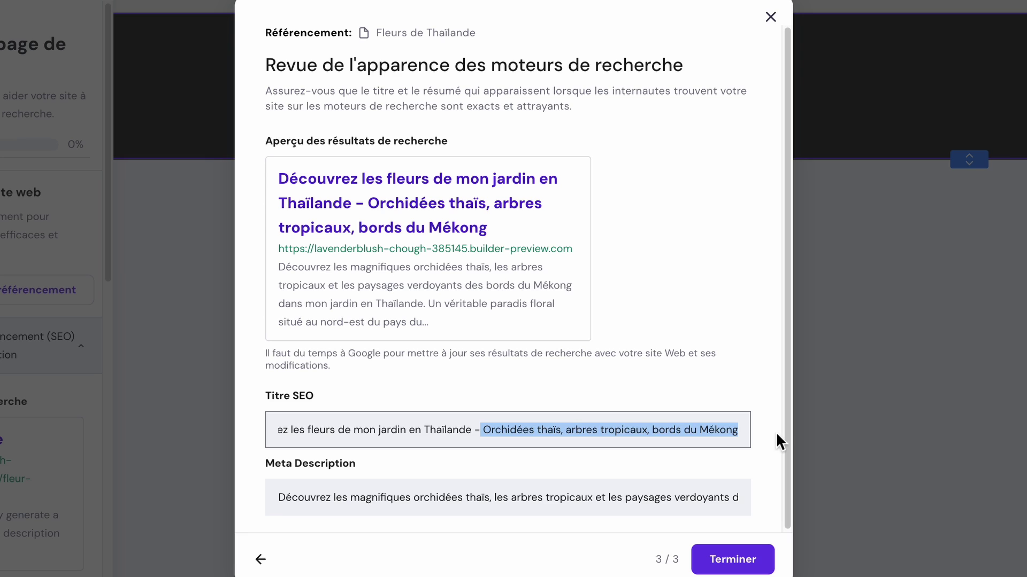
key(BackSpace)
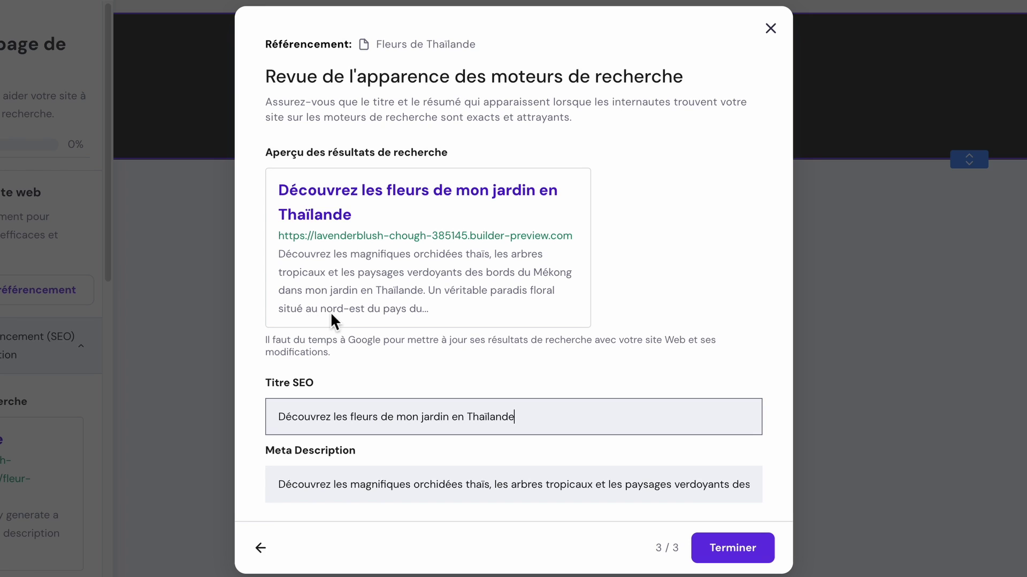
- Shorten the end of the meta description to "Un véritable paradis floral situé au pays du sourire" and finish the SEO setup
drag(595, 485, 781, 487)
drag(704, 484, 644, 491)
key(BackSpace)
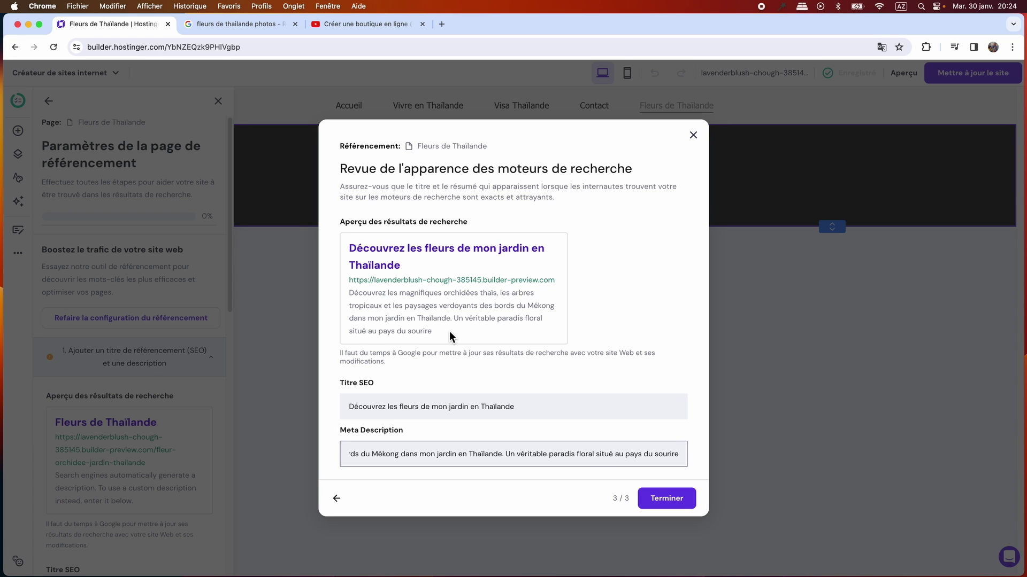
click(666, 499)
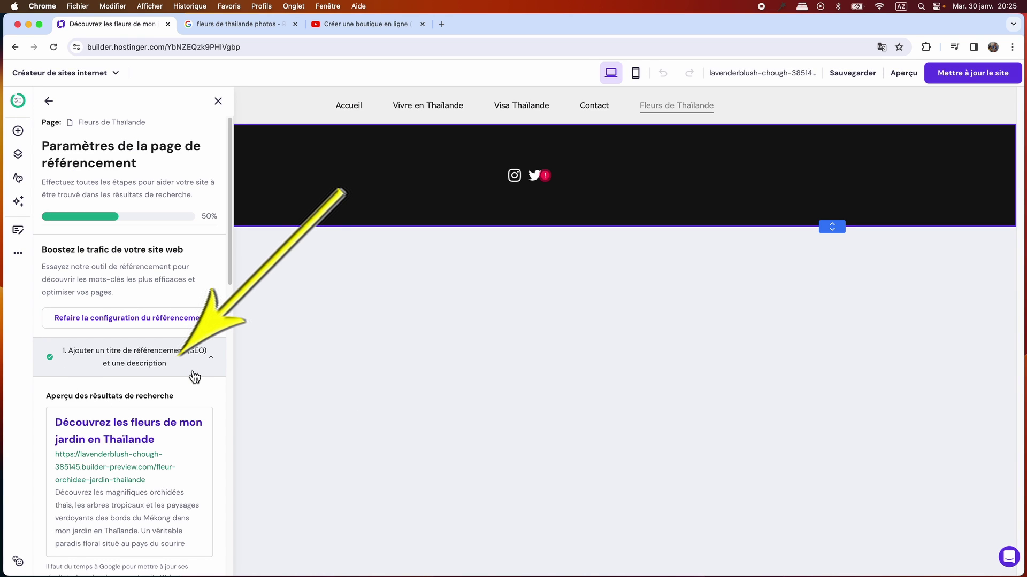
- Review the SEO title, meta description, keywords and H1 advice for the "Fleurs de Thaïlande" page, and close its SEO settings
scroll(194, 378, down, 8)
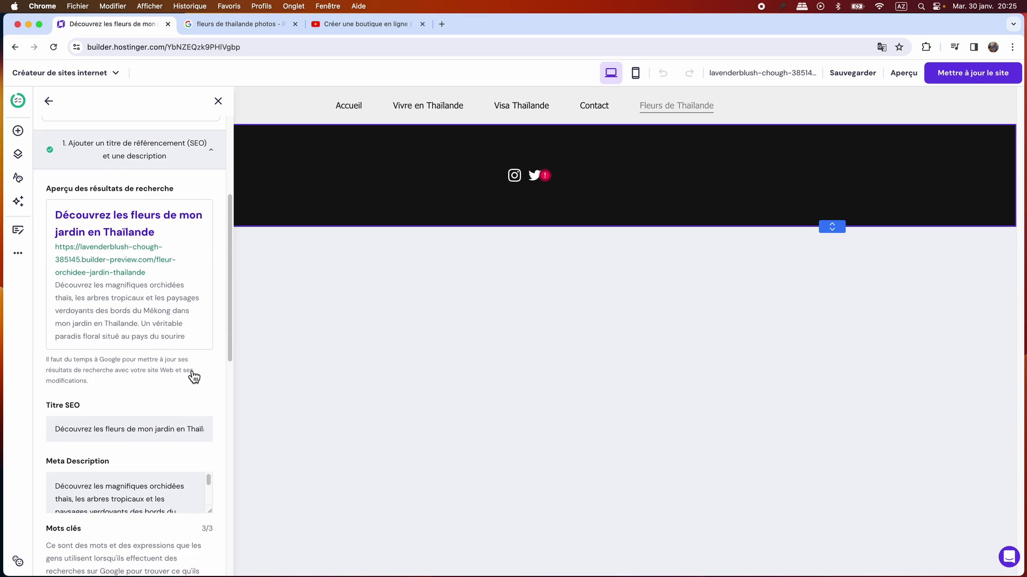
scroll(195, 377, down, 4)
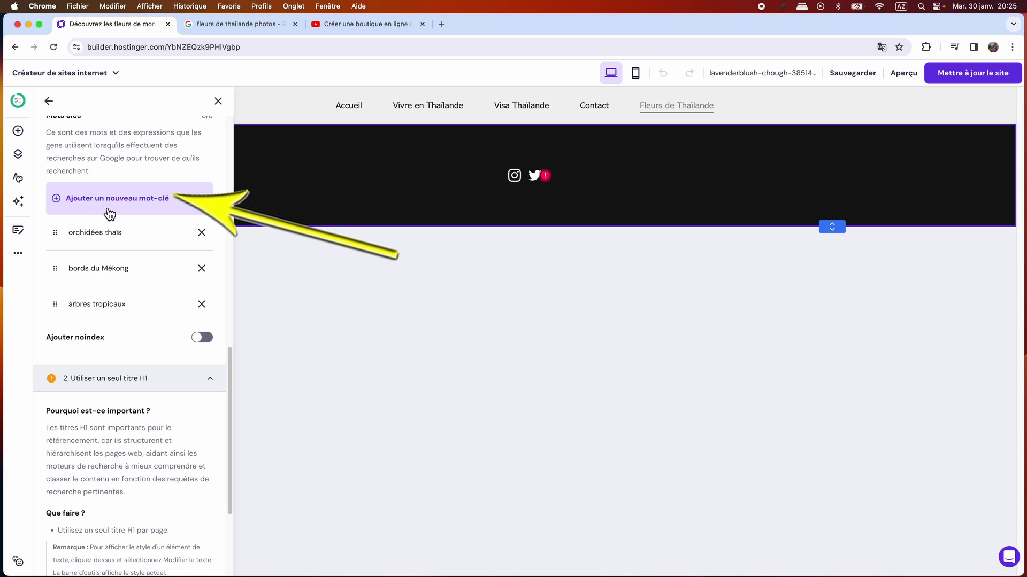
scroll(110, 213, down, 2)
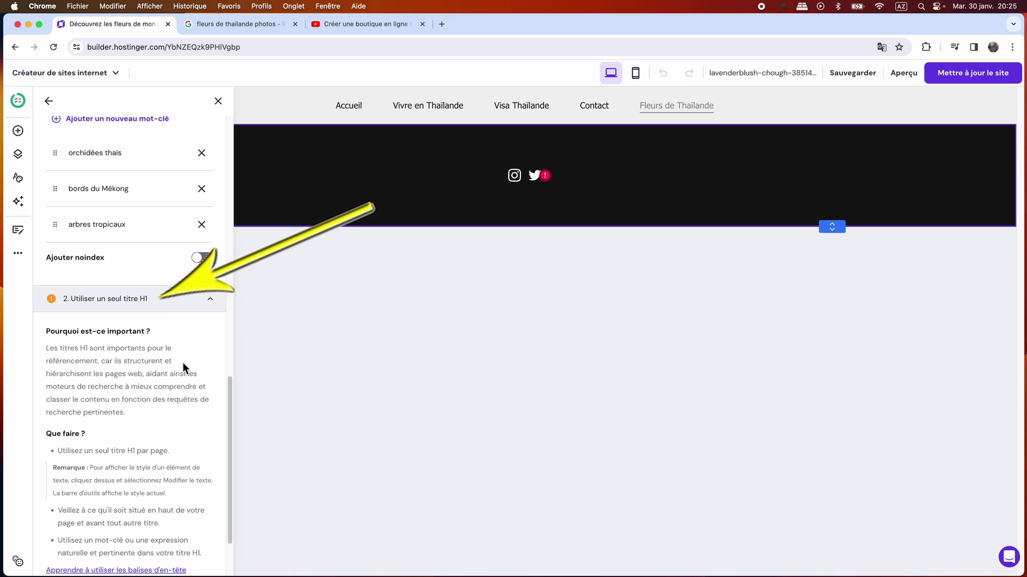
scroll(182, 362, down, 2)
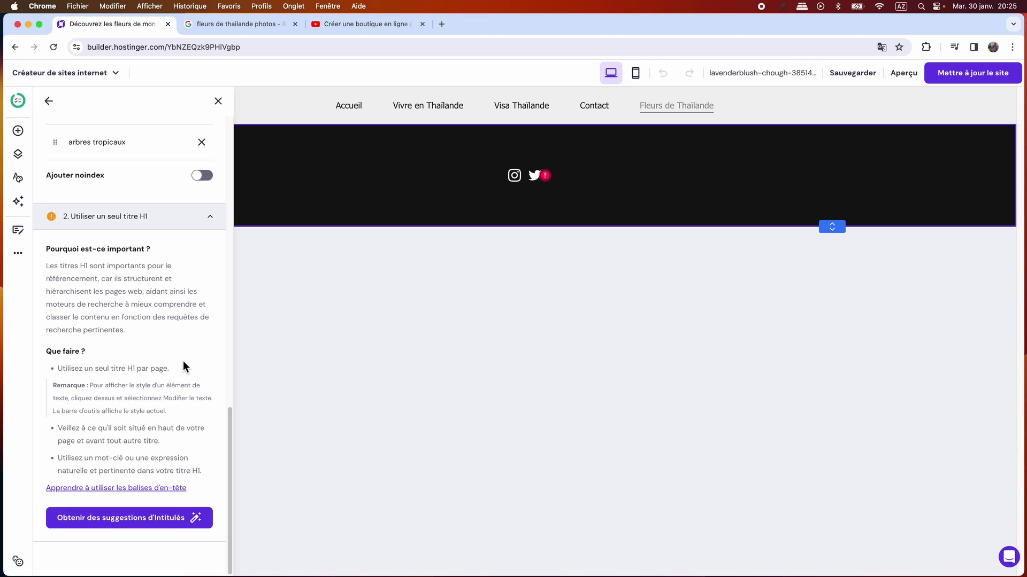
click(219, 102)
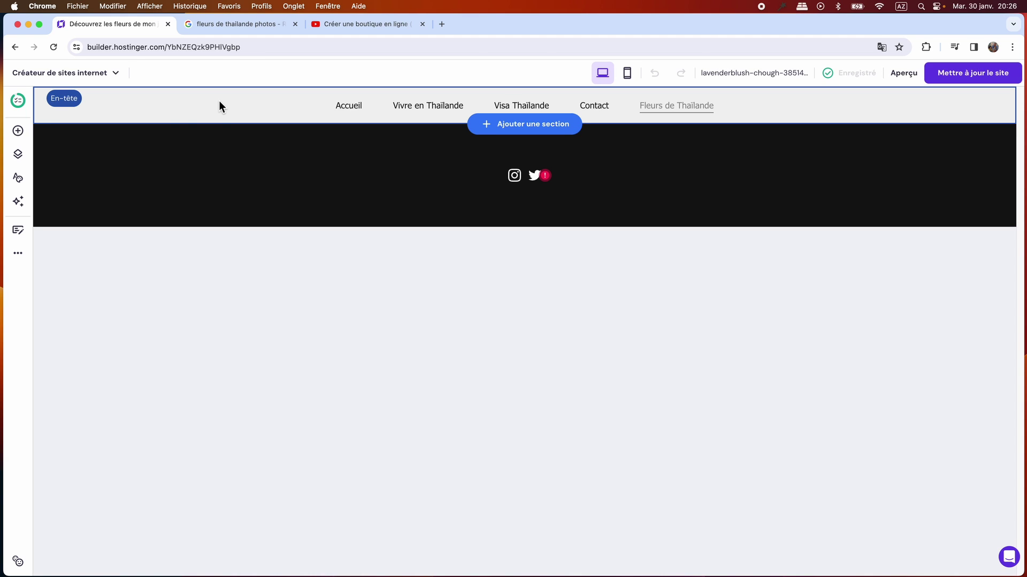
- Review the site-wide SEO overview and the SEO settings of the Accueil page, and close them
click(19, 261)
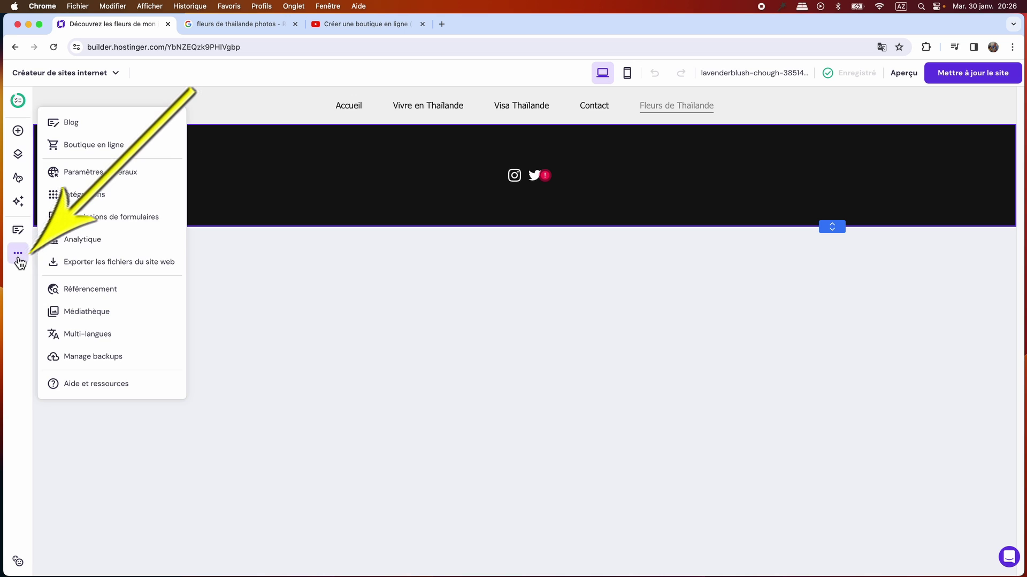
click(118, 290)
scroll(156, 384, down, 5)
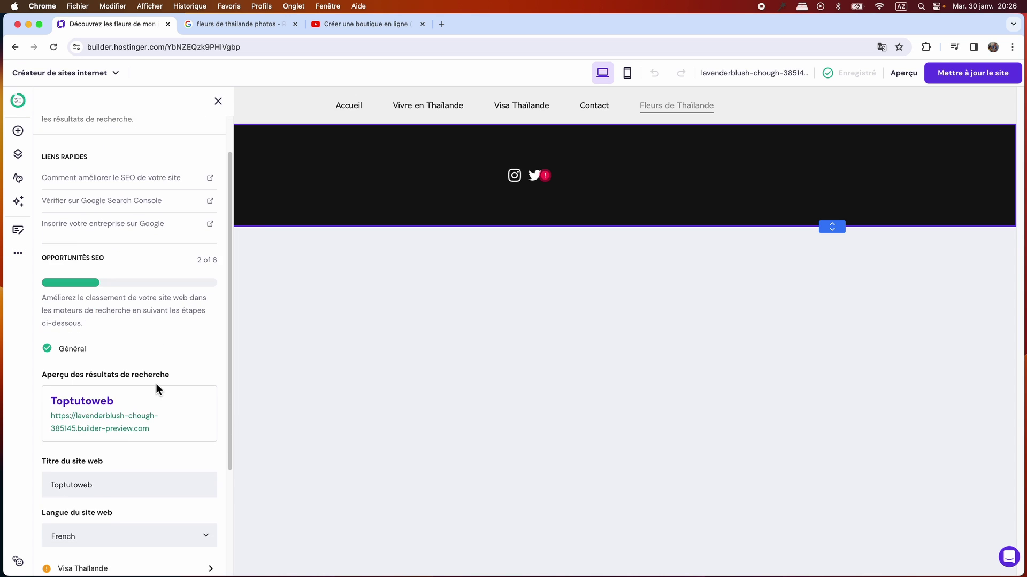
scroll(155, 383, down, 2)
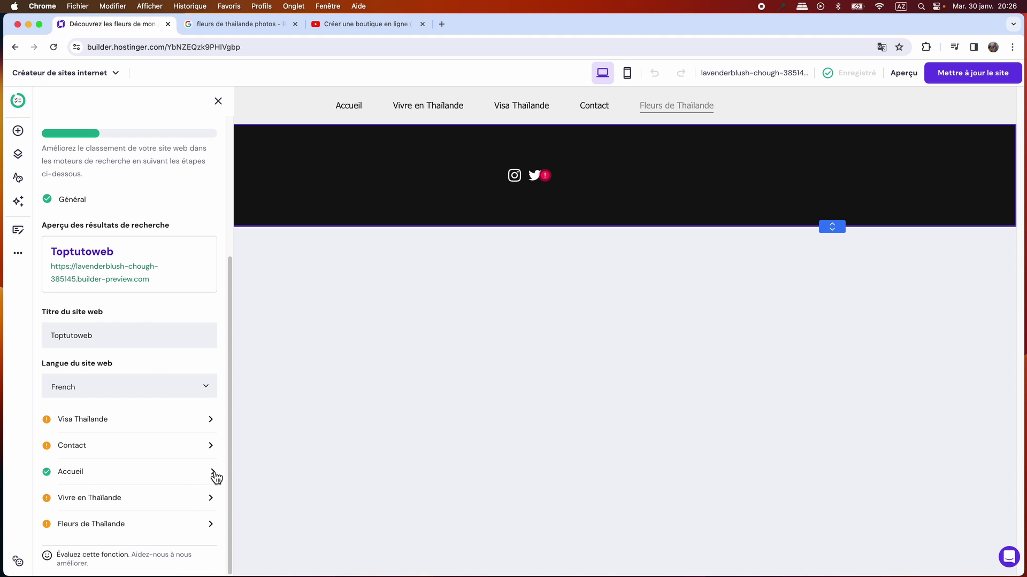
click(106, 476)
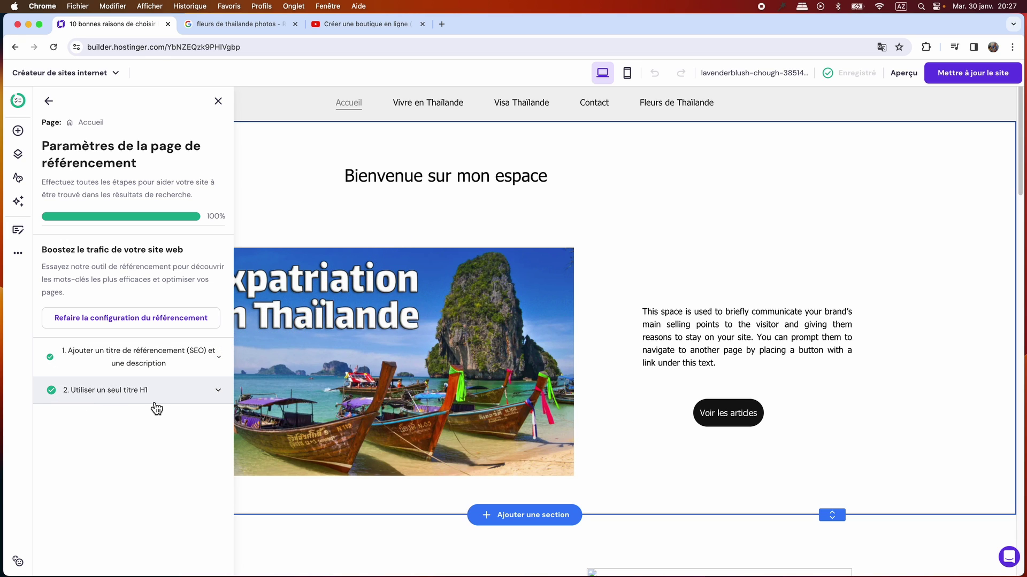
click(218, 101)
- Look through the sections of the Accueil page down to the footer and return to its beginning
scroll(641, 303, down, 3)
scroll(634, 306, down, 15)
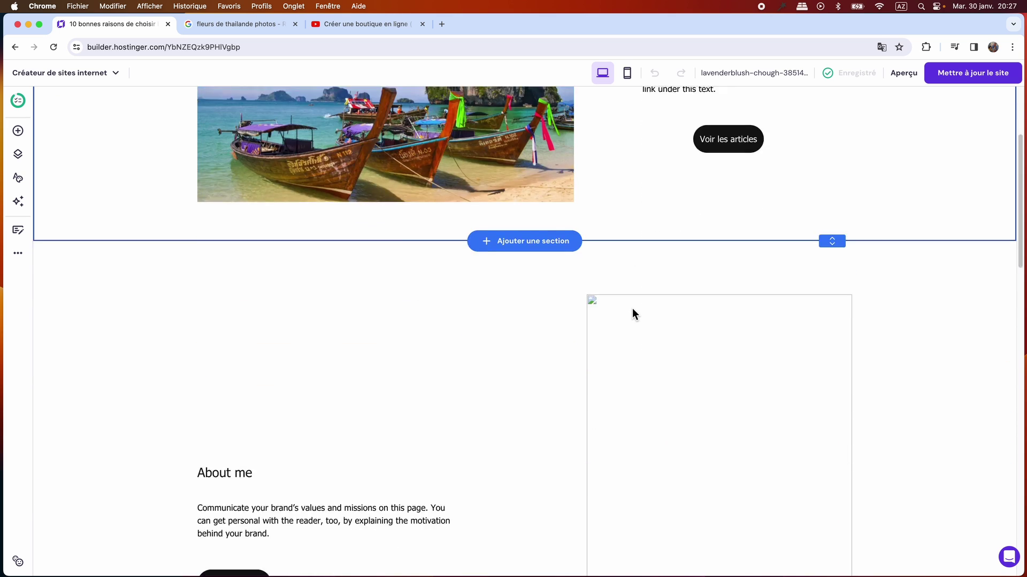
scroll(482, 339, down, 5)
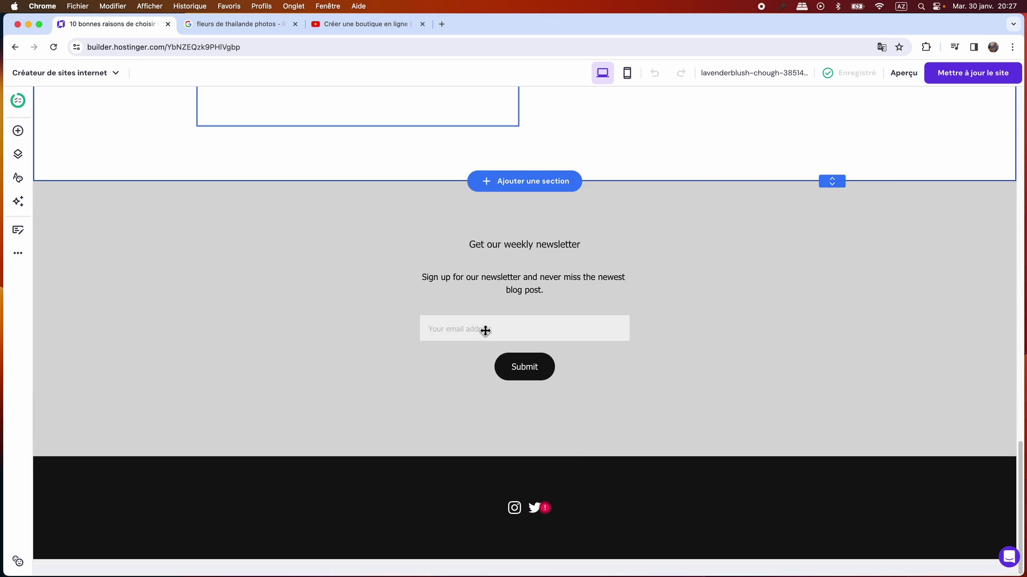
scroll(482, 340, up, 15)
scroll(483, 338, up, 10)
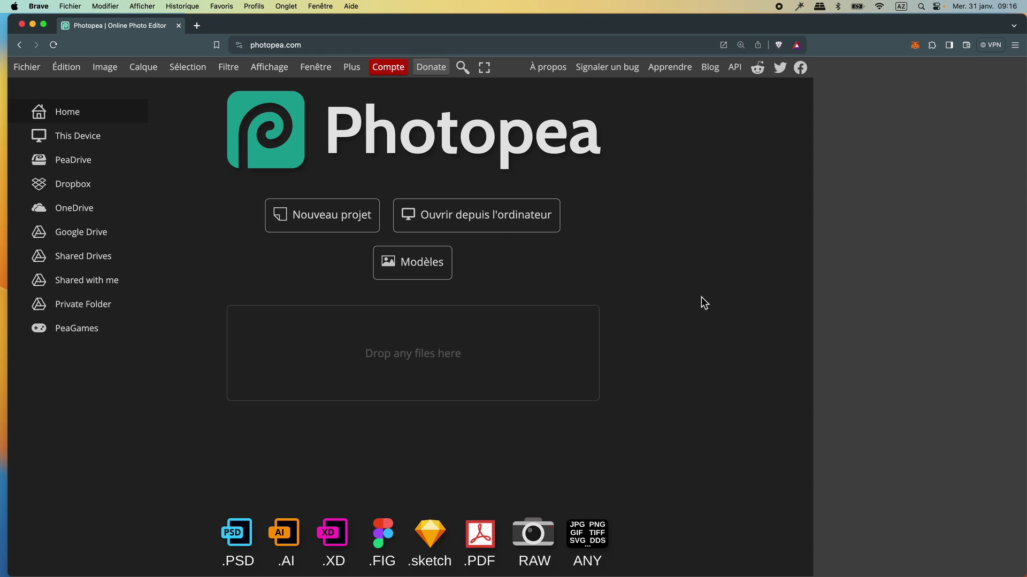
- In Photopea, open the images "pollen 2.jpg" and "pollen 3.jpg" from the rushes3 folder on the computer
click(490, 229)
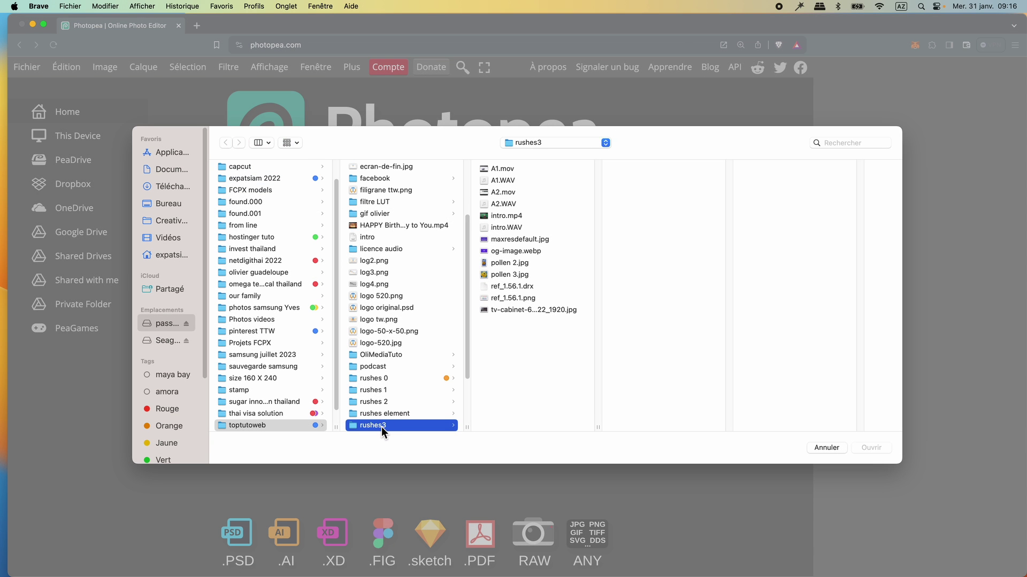
click(538, 264)
shift+click(538, 271)
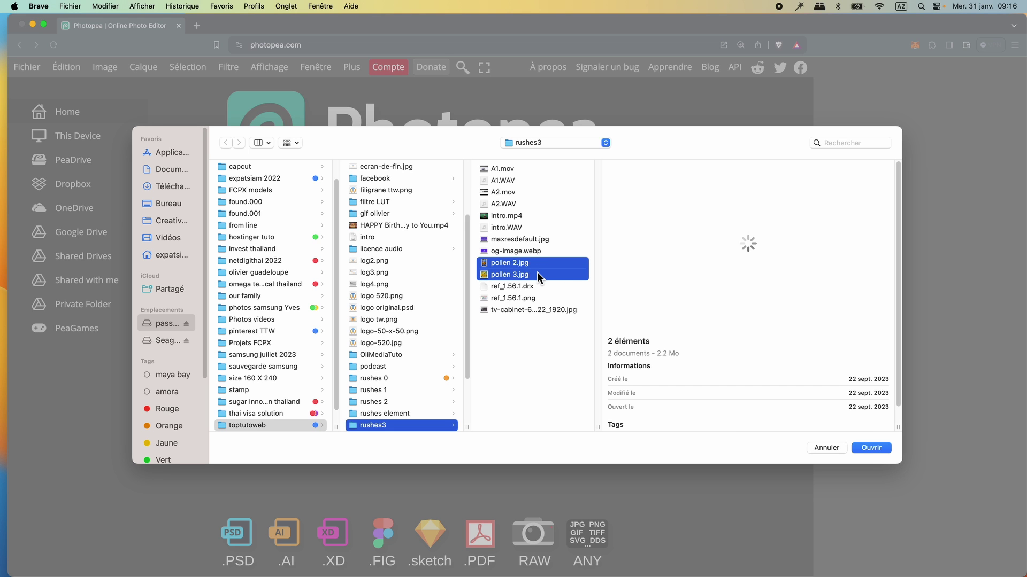
click(871, 448)
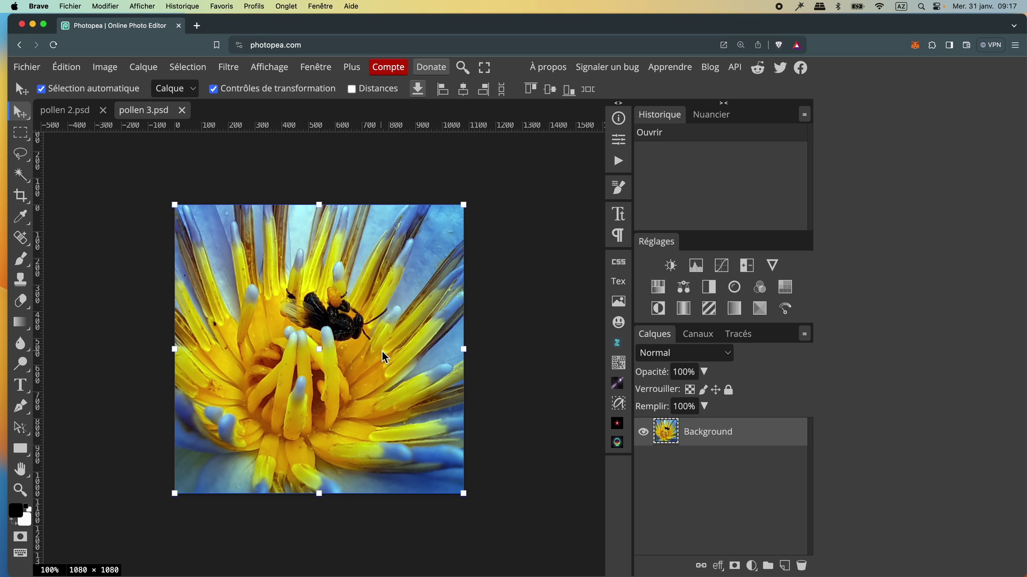
- Resize the pollen 2 image to a width of 700 pixels, keeping its proportions
click(72, 114)
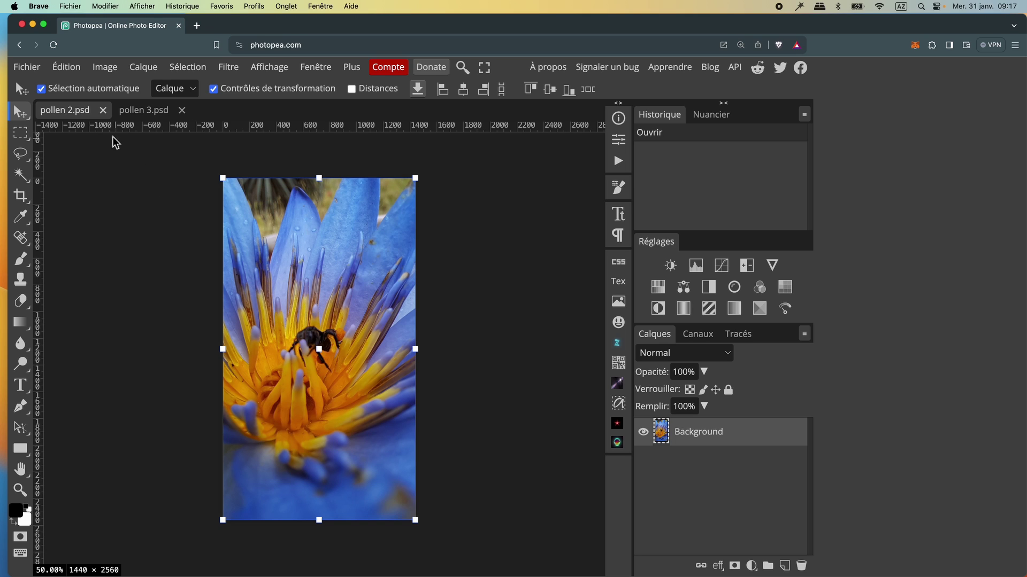
click(105, 68)
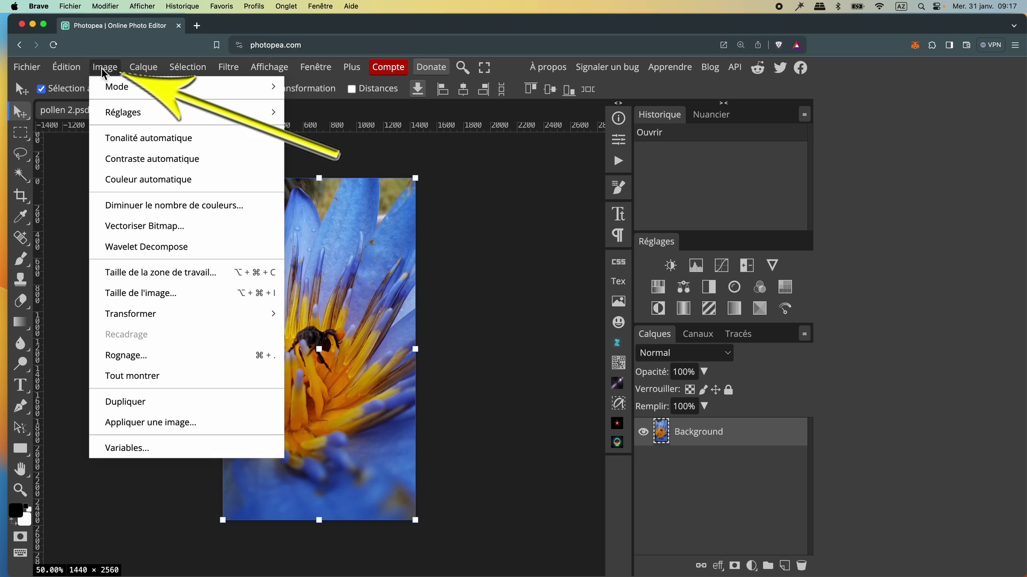
click(126, 294)
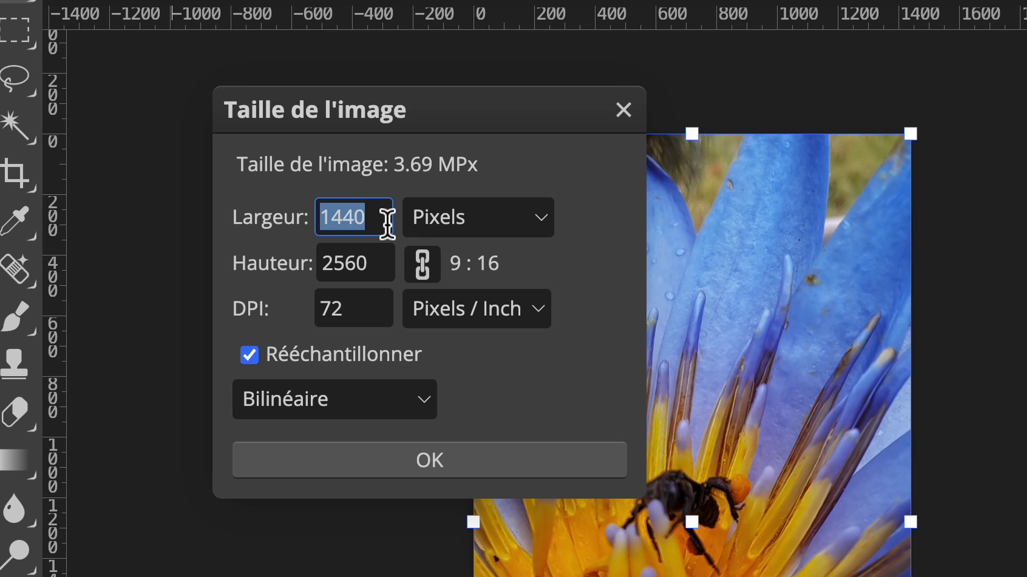
text(700)
click(386, 273)
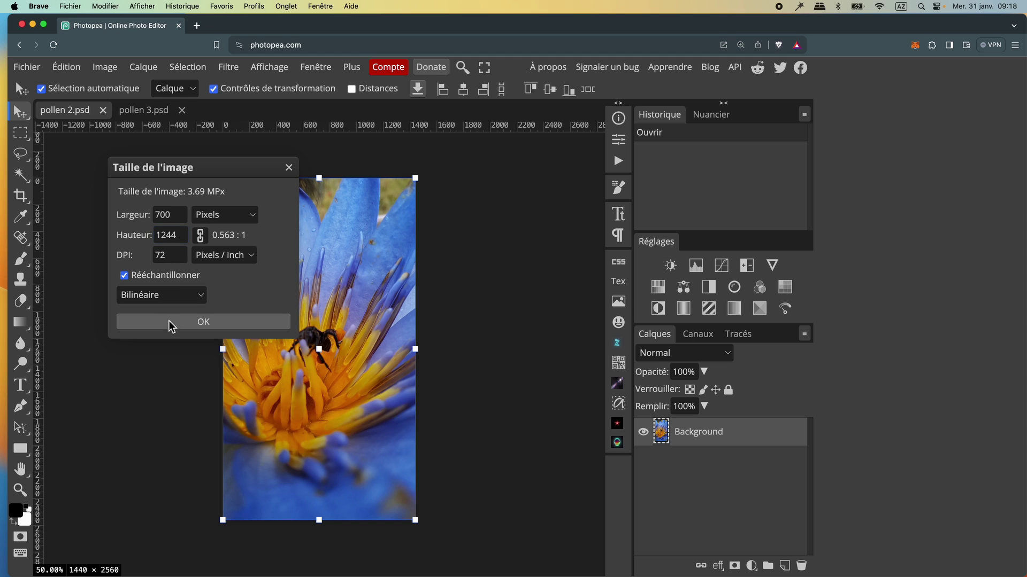
click(169, 324)
- Resize the pollen 3 image to 700 × 700 pixels
click(153, 110)
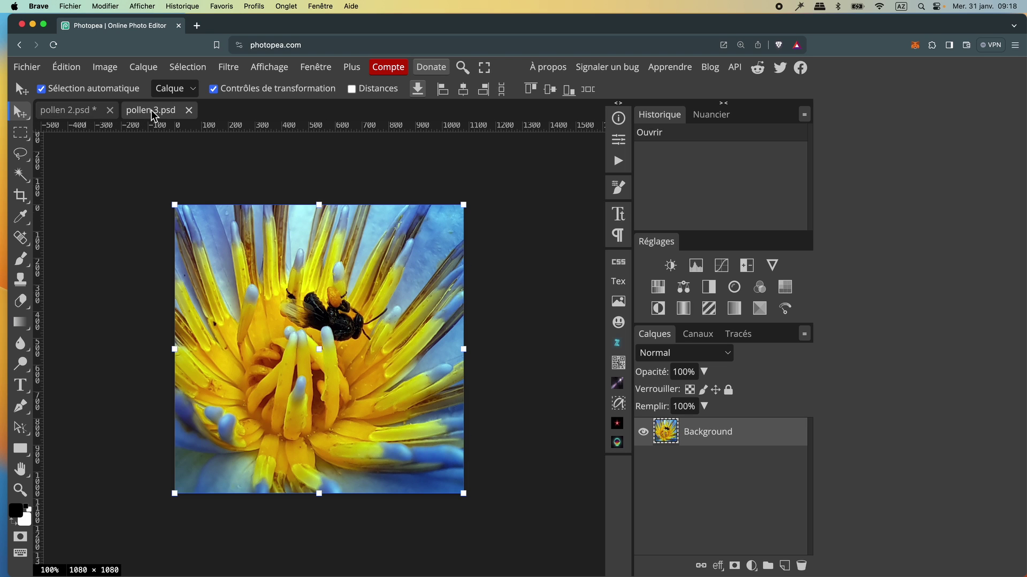
click(104, 67)
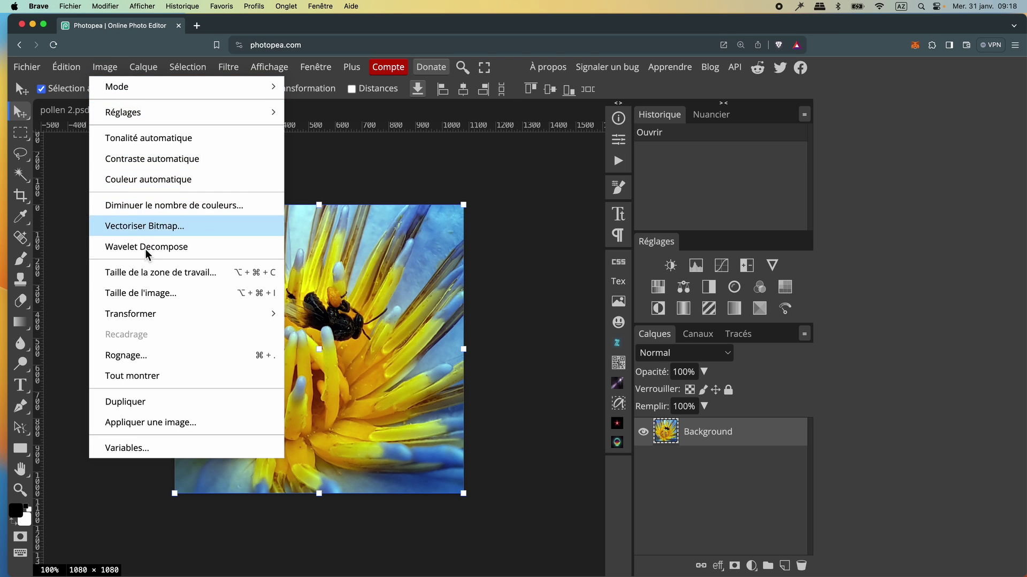
click(146, 296)
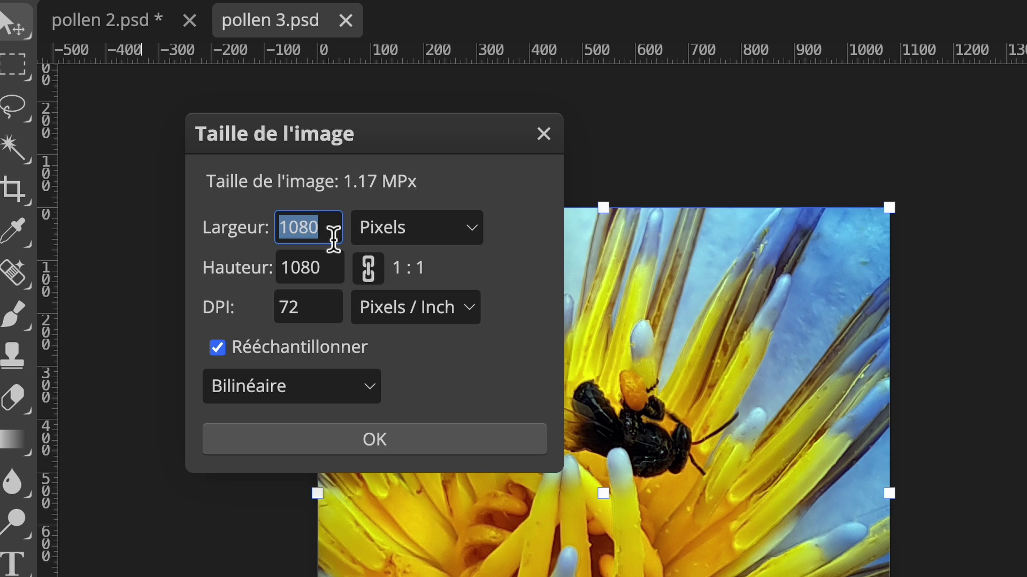
text(700)
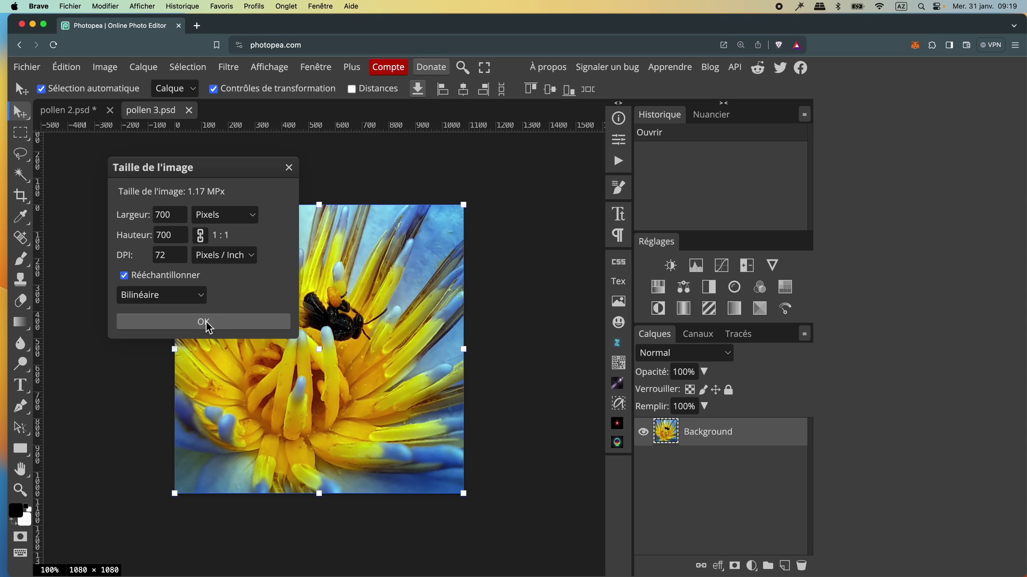
click(207, 321)
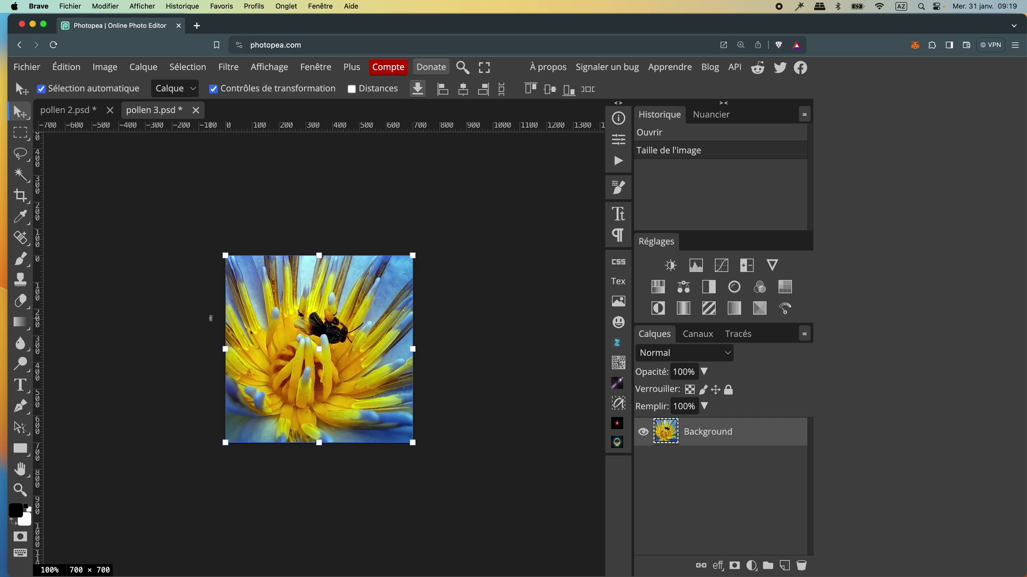
- Export the pollen 3 image as WEBP at 70% quality, named "lotus insecte format carré 700 px", into the rushes3 folder
click(30, 69)
mouse_move(101, 265)
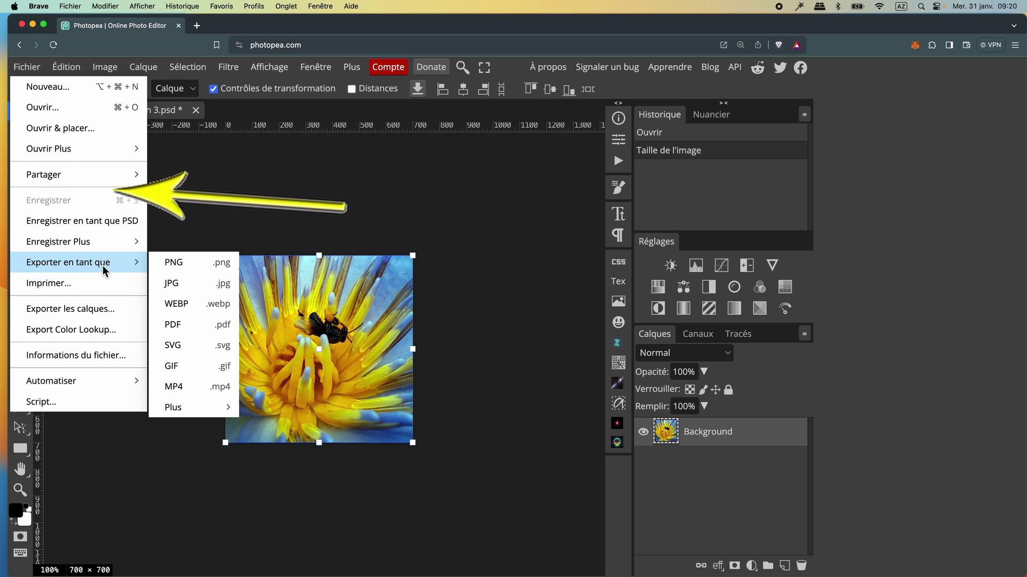
click(185, 308)
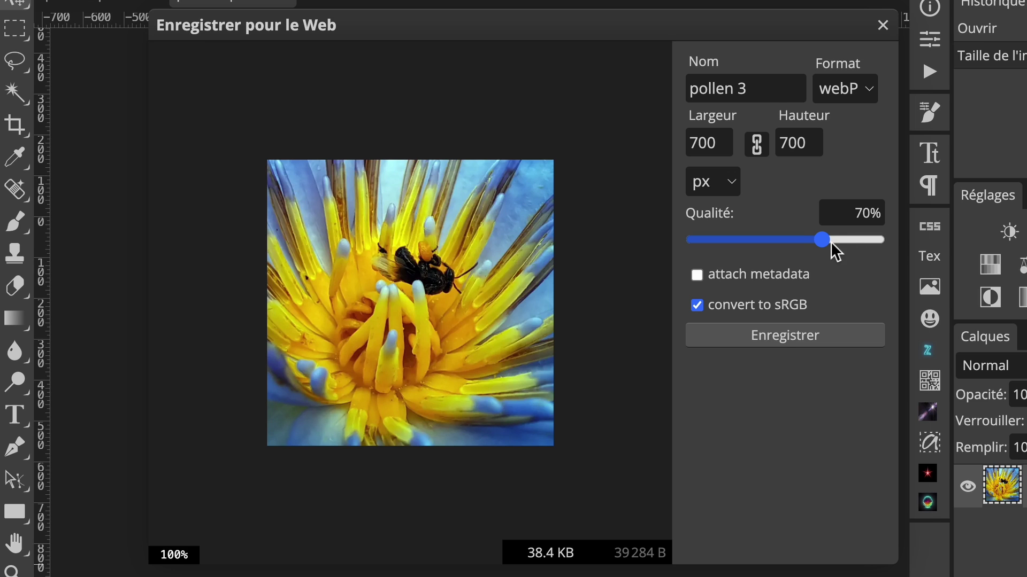
drag(827, 241, 918, 242)
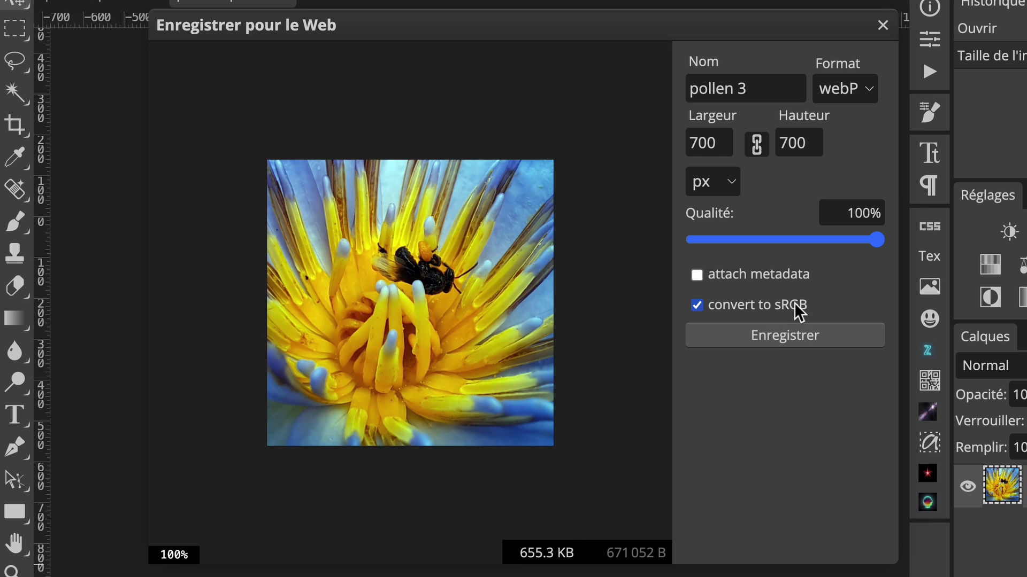
drag(872, 242, 822, 243)
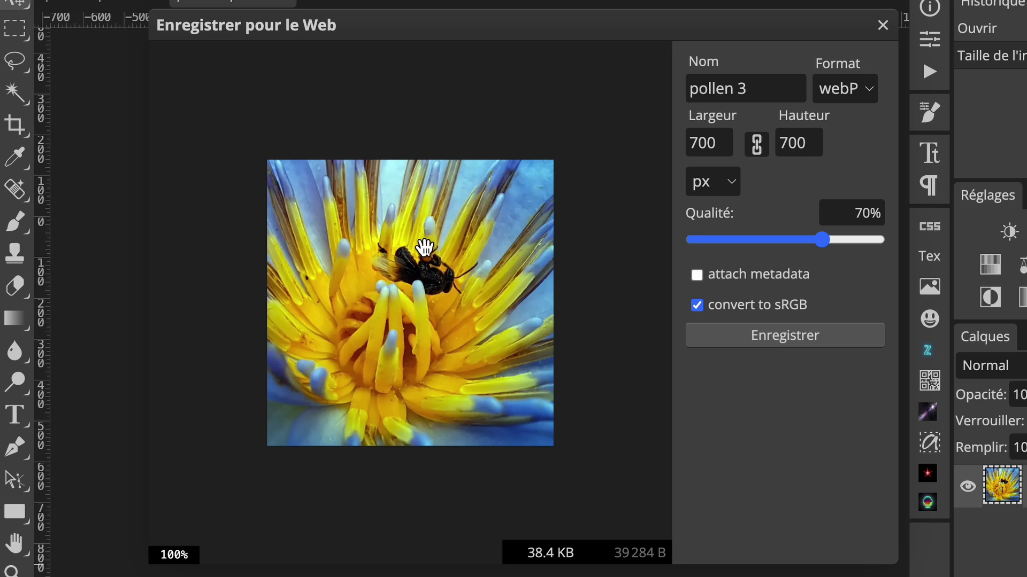
click(768, 89)
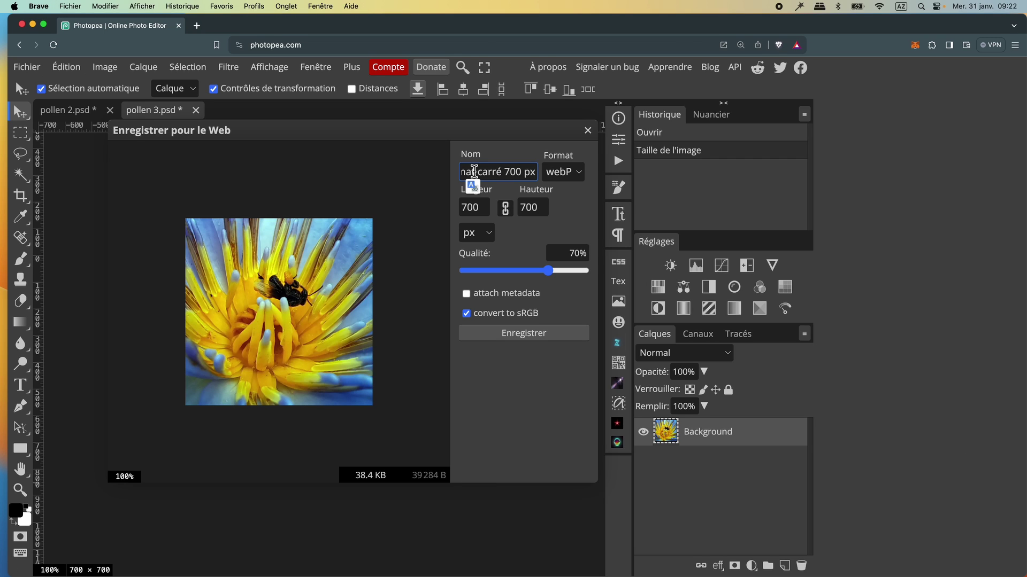
click(531, 333)
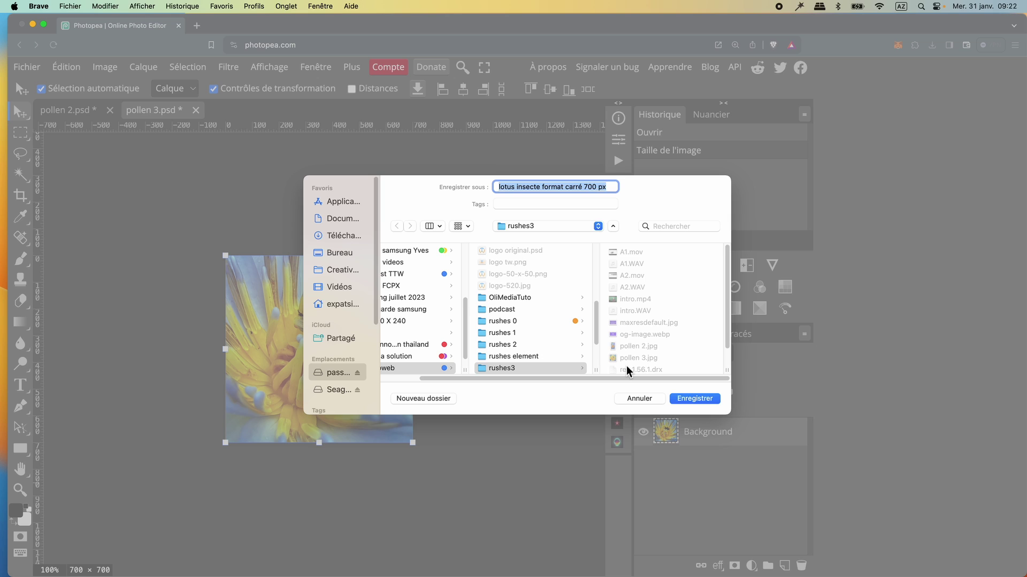
click(684, 399)
- Export the pollen 2 image as WEBP at 70% quality, named "lotus vertical insecte", into the rushes3 folder
click(65, 112)
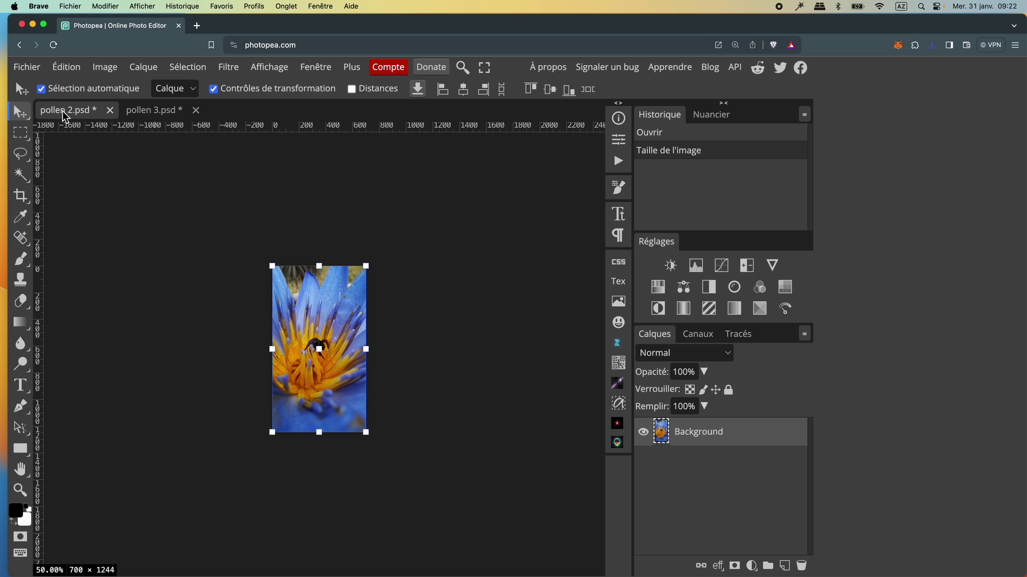
click(27, 67)
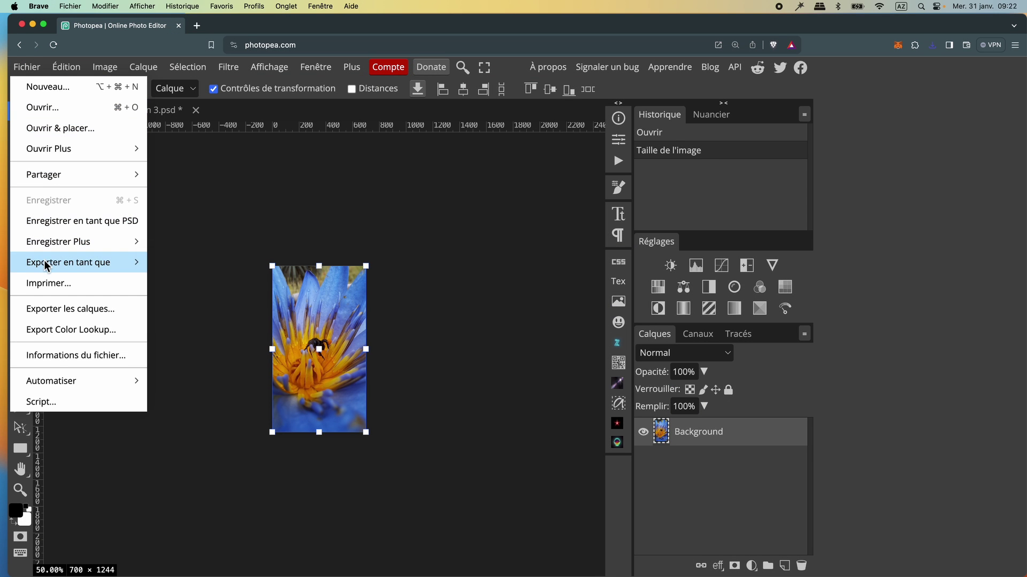
mouse_move(47, 266)
click(190, 306)
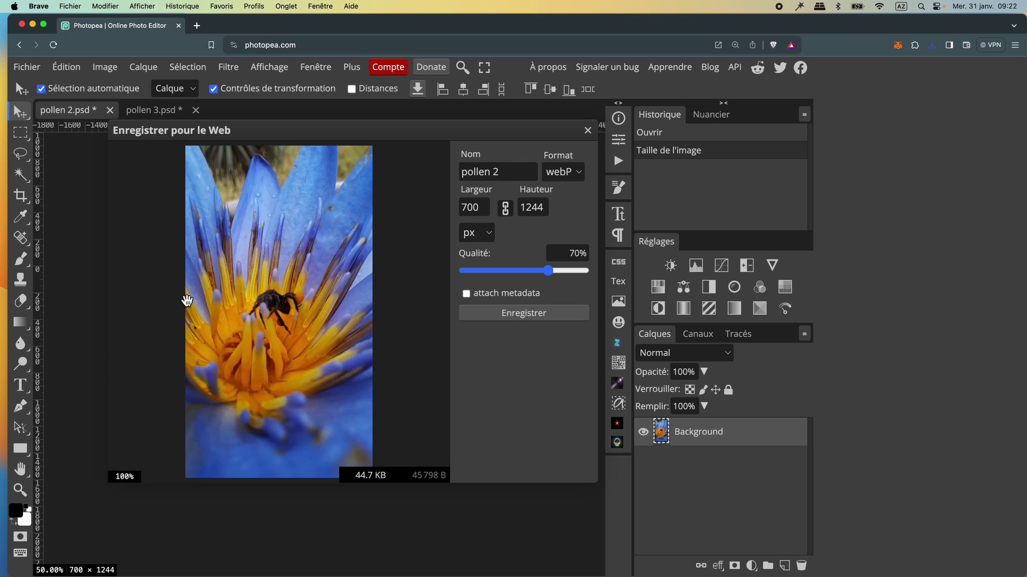
text(vertical insecte)
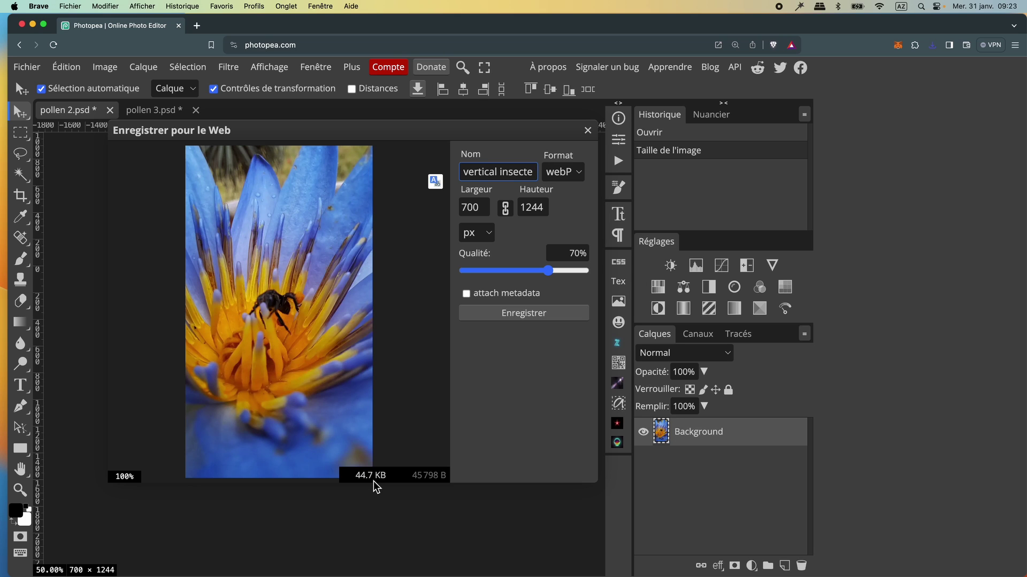
click(528, 315)
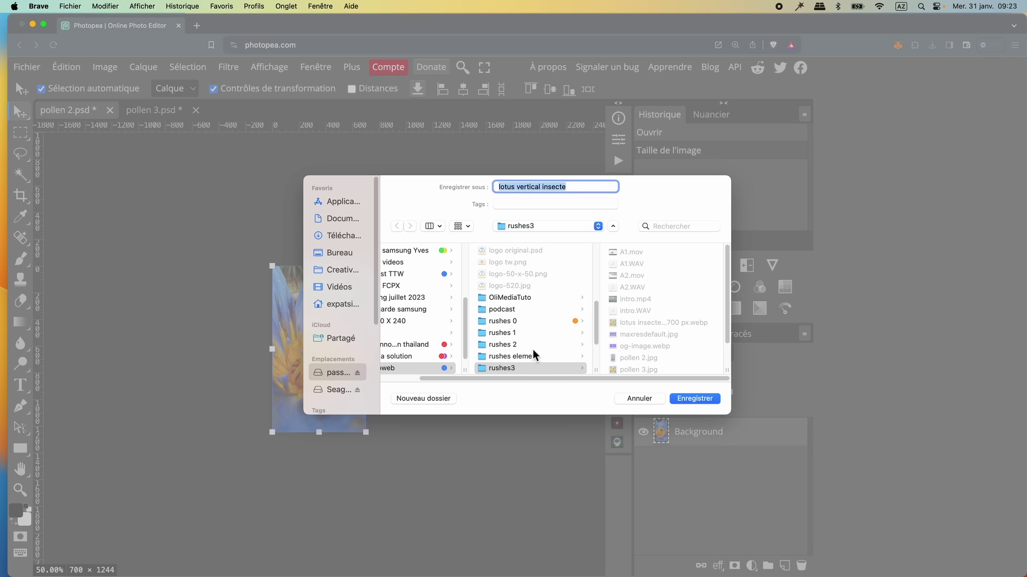
click(693, 401)
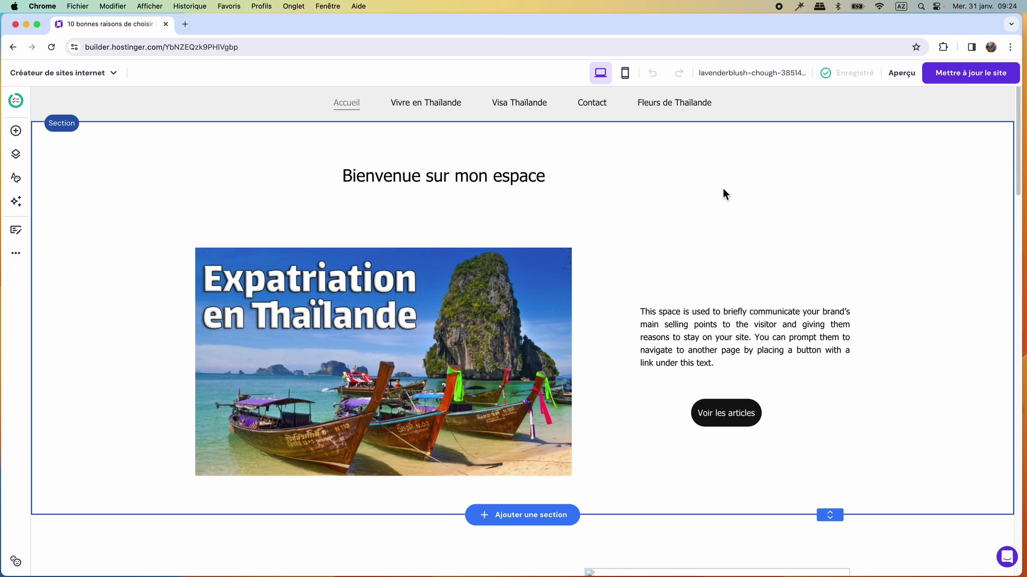
- In the Hostinger website builder, upload the two lotus WEBP images from the rushes3 folder to the media library
click(16, 254)
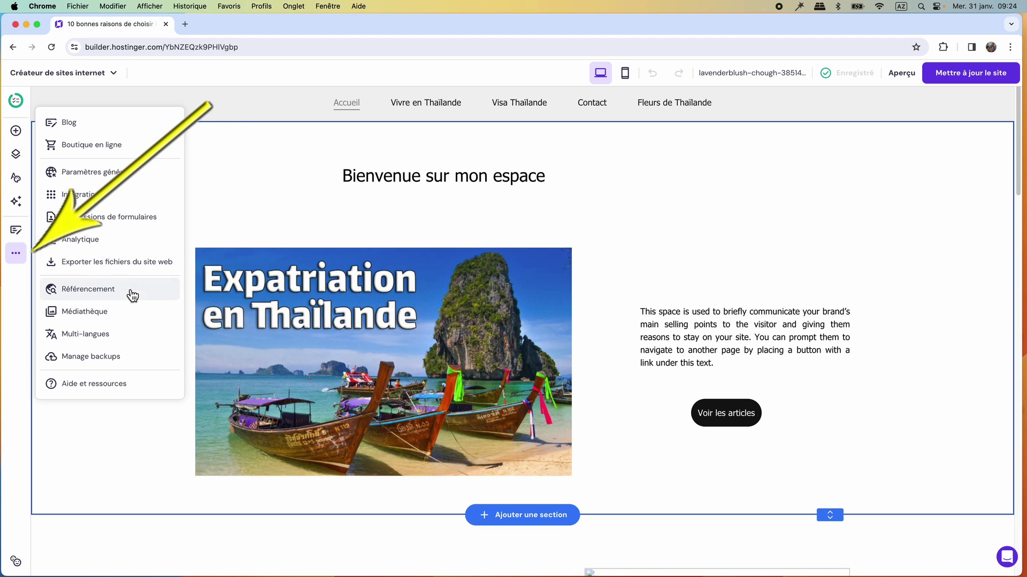
click(130, 321)
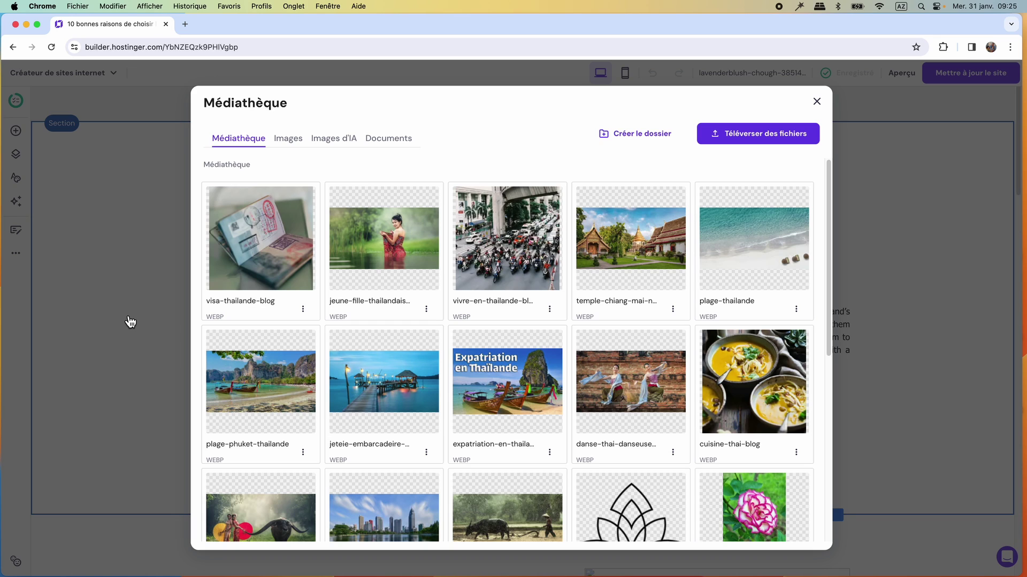
click(763, 141)
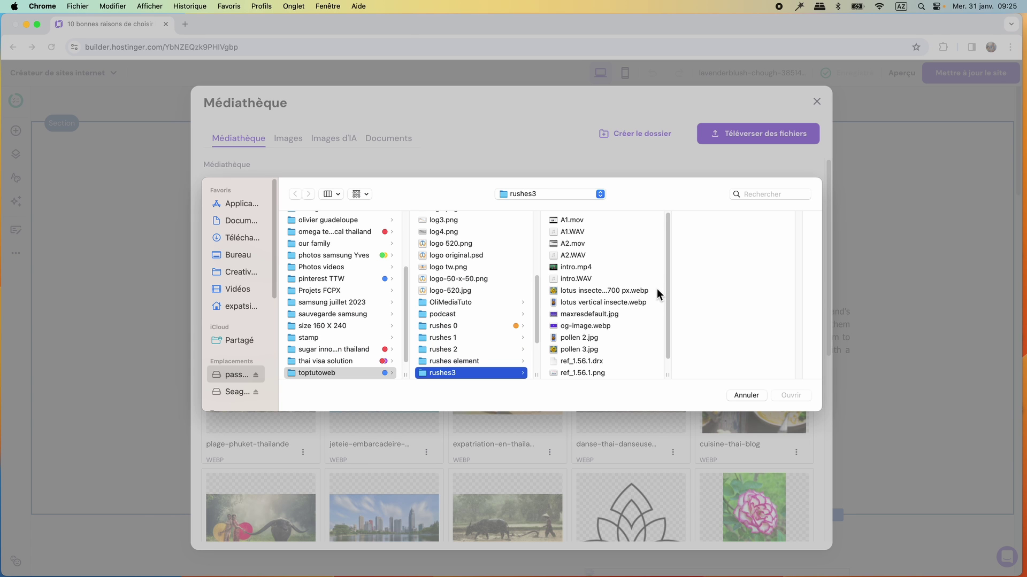
click(672, 294)
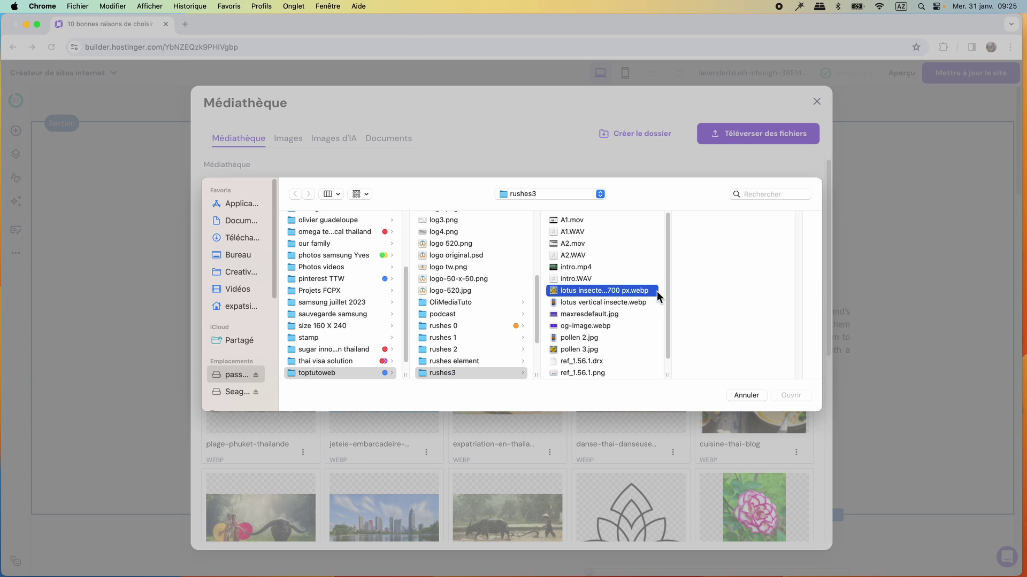
shift+click(655, 303)
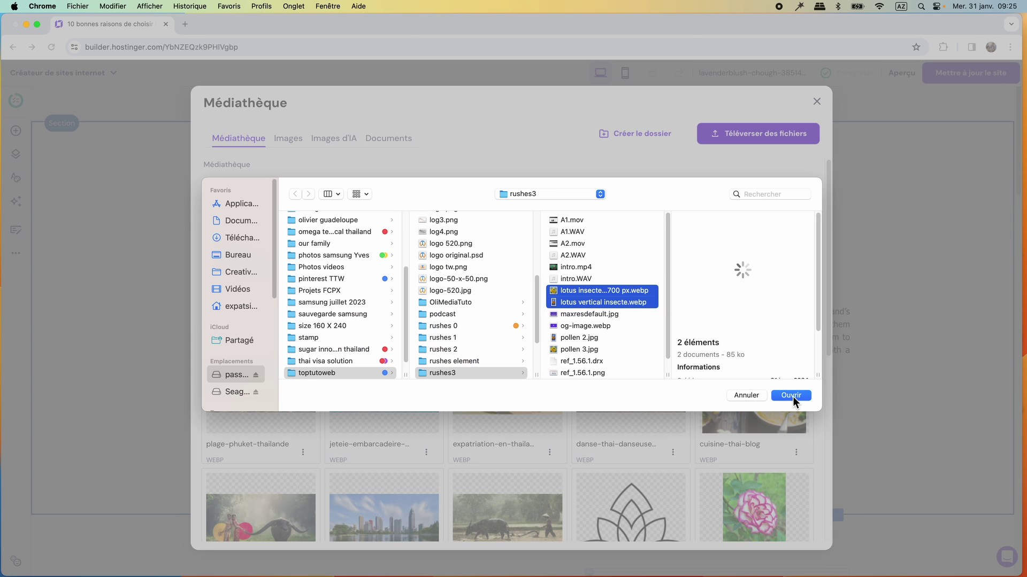
click(793, 397)
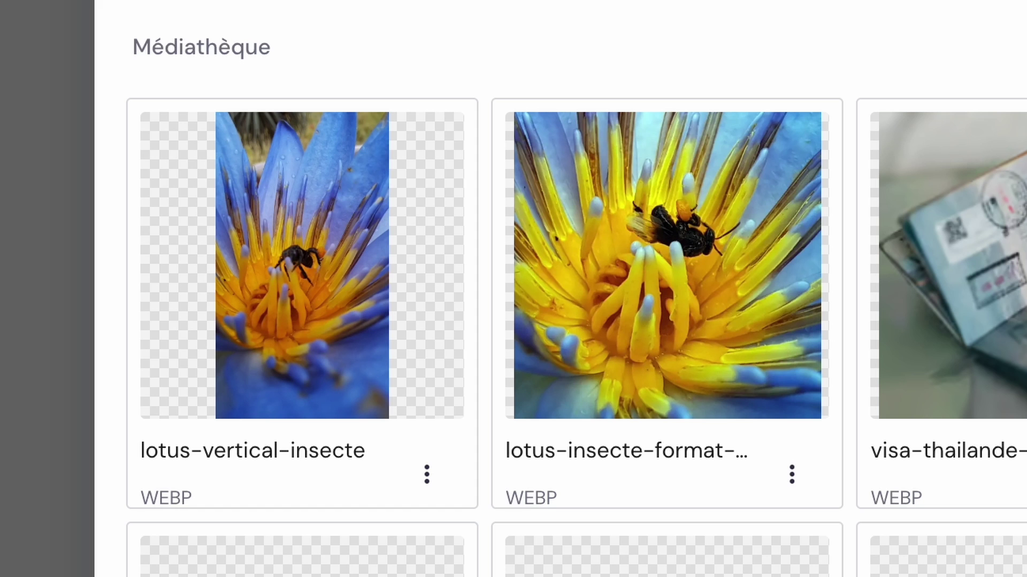
- Save the alt text "Fleur de lotus, nénuphar, comment faire fleurir une fleur" for the square lotus image and leave the media library
mouse_move(695, 262)
mouse_move(663, 399)
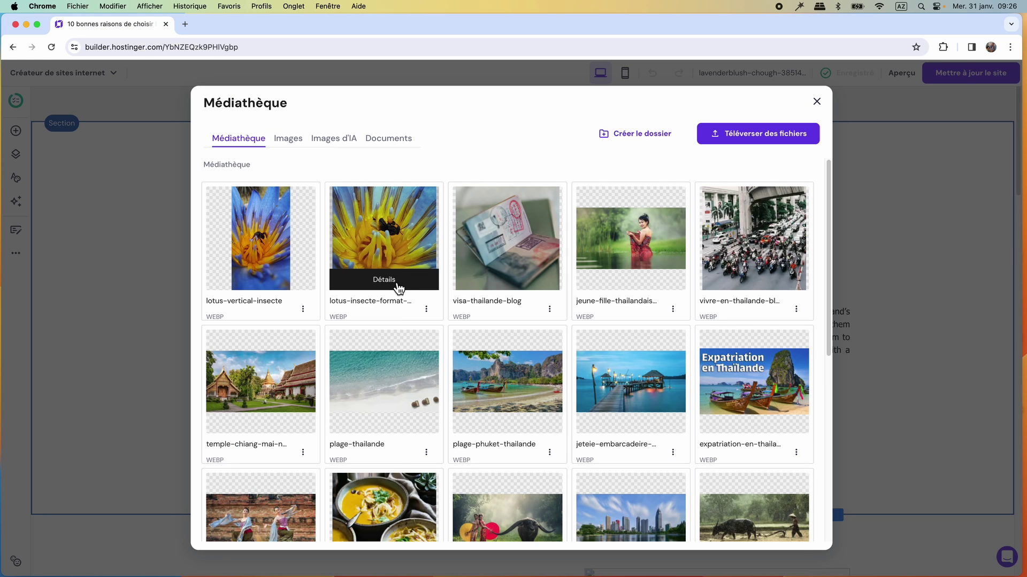
click(397, 288)
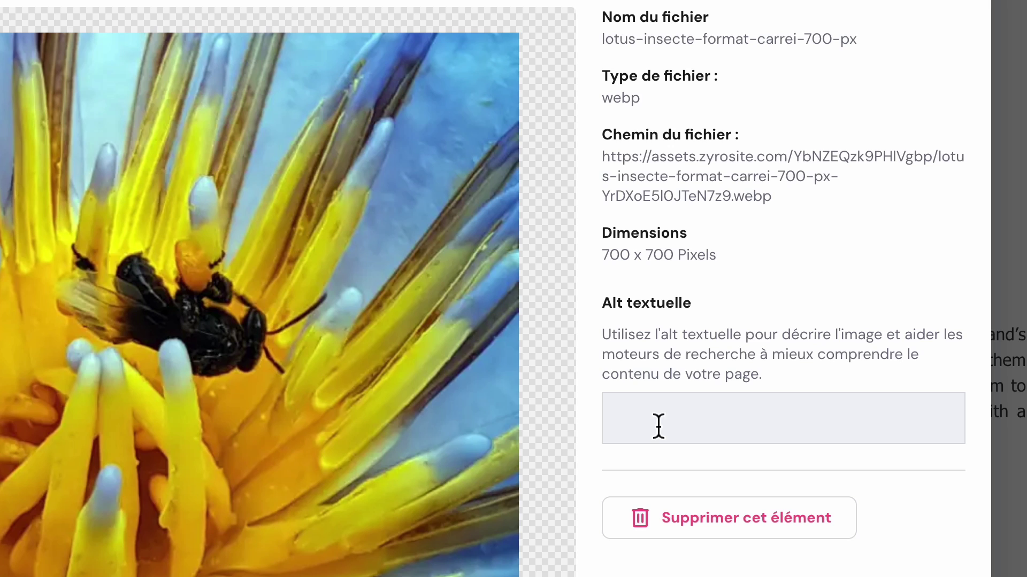
click(658, 426)
text(Fleur de lotus,)
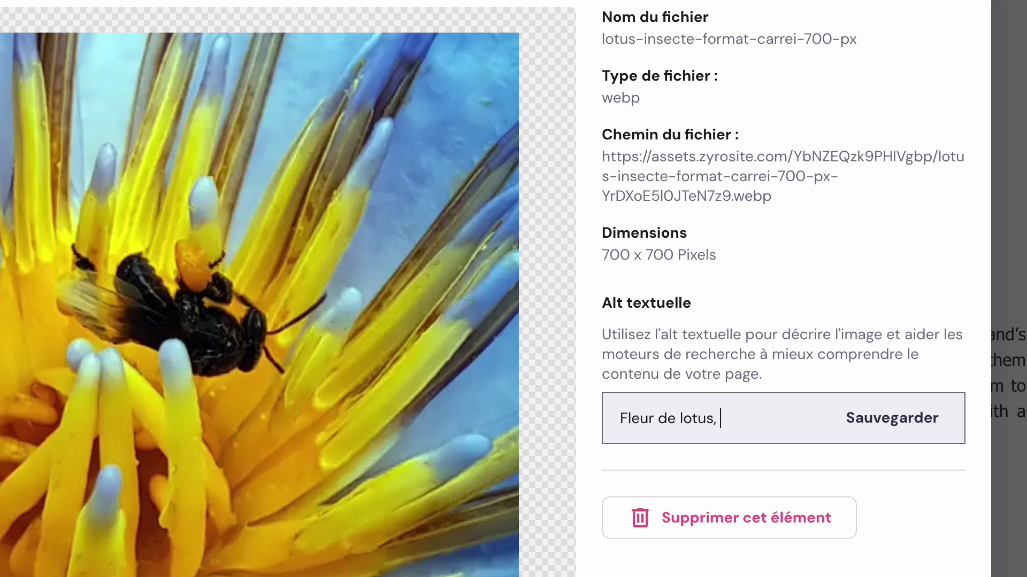
text(nénuphar,)
text(comment faire fleurir une fleur)
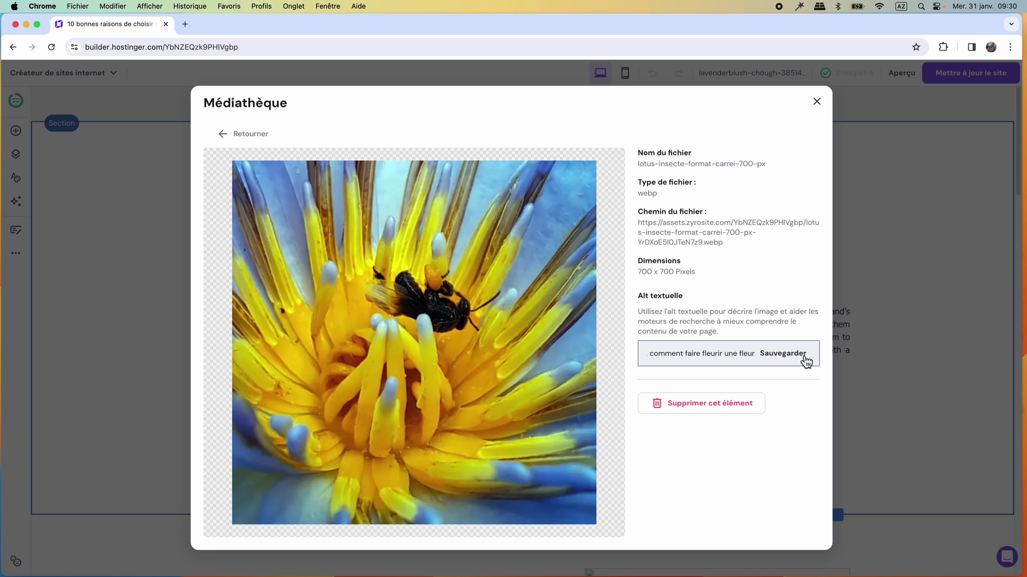
click(806, 360)
click(817, 101)
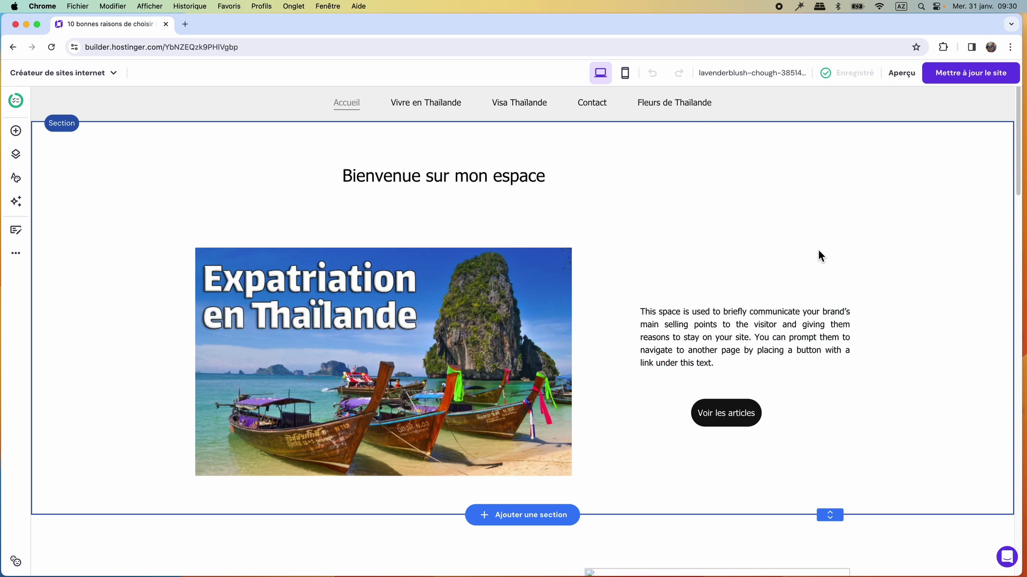
- Add an empty section to the Fleurs de Thaïlande page between its header and footer
click(675, 103)
click(525, 127)
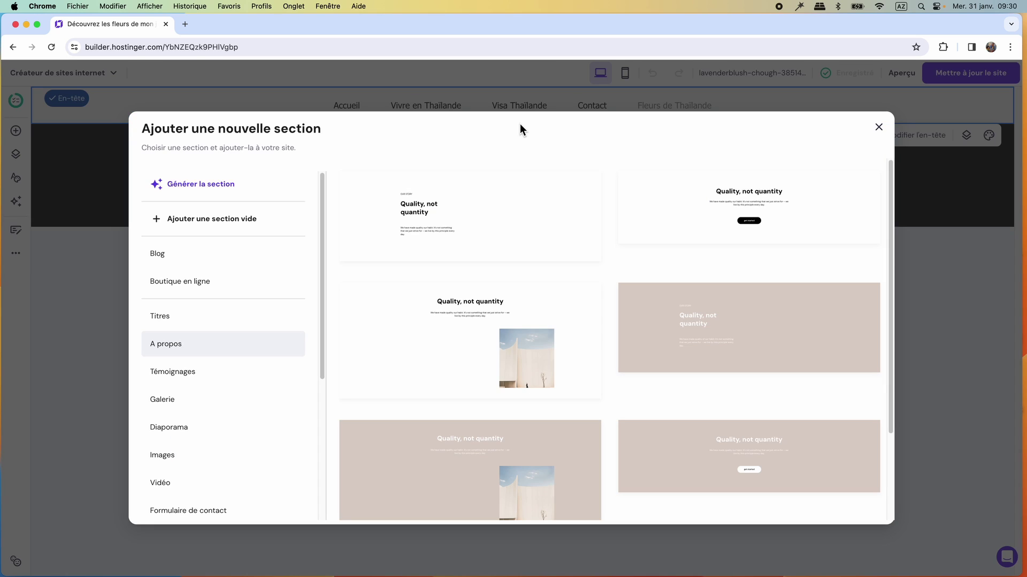
click(237, 230)
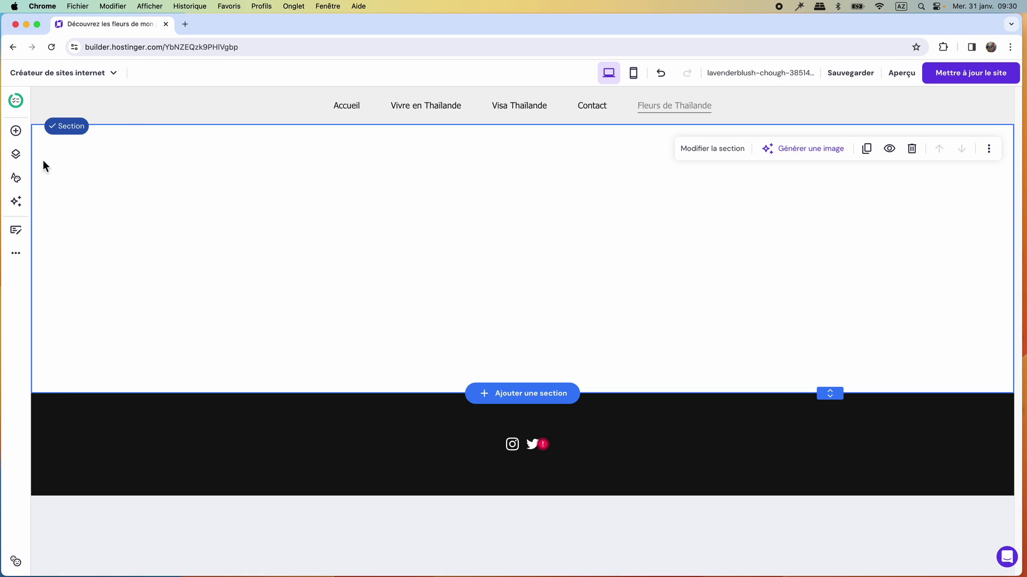
- Insert an image element in the empty section and position it in the section's upper-left area
click(16, 132)
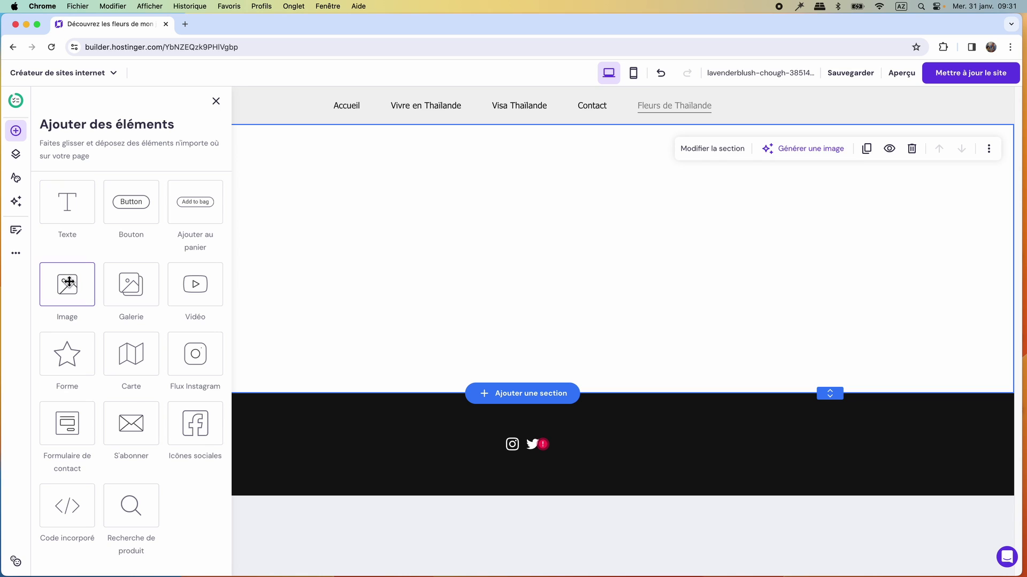
drag(69, 282, 355, 269)
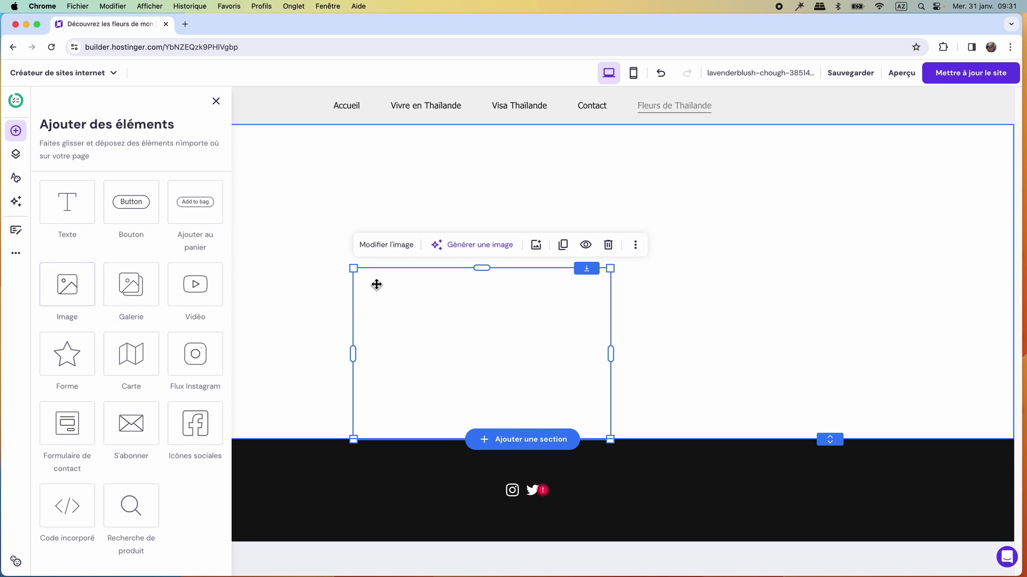
click(216, 102)
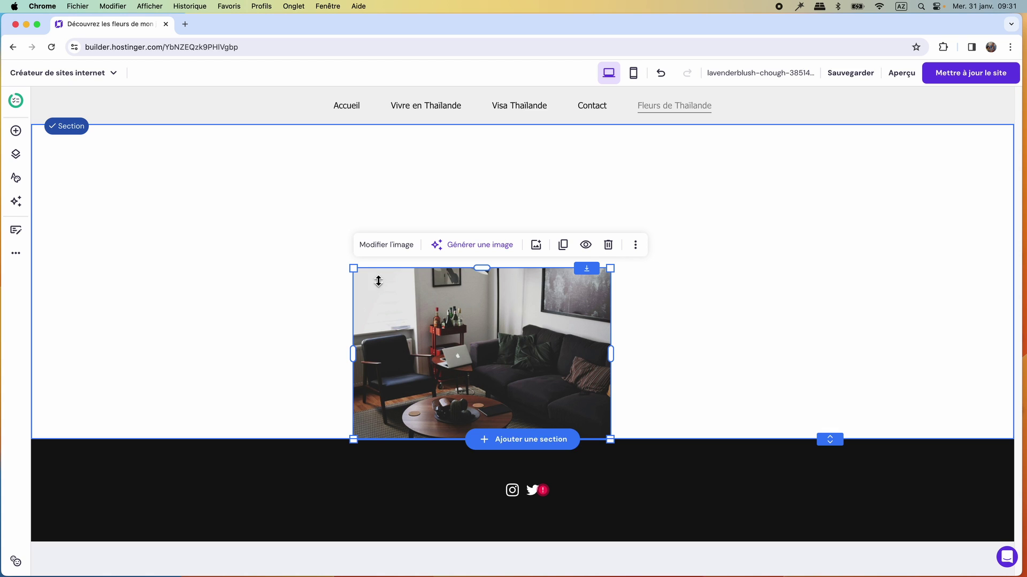
drag(428, 320, 318, 198)
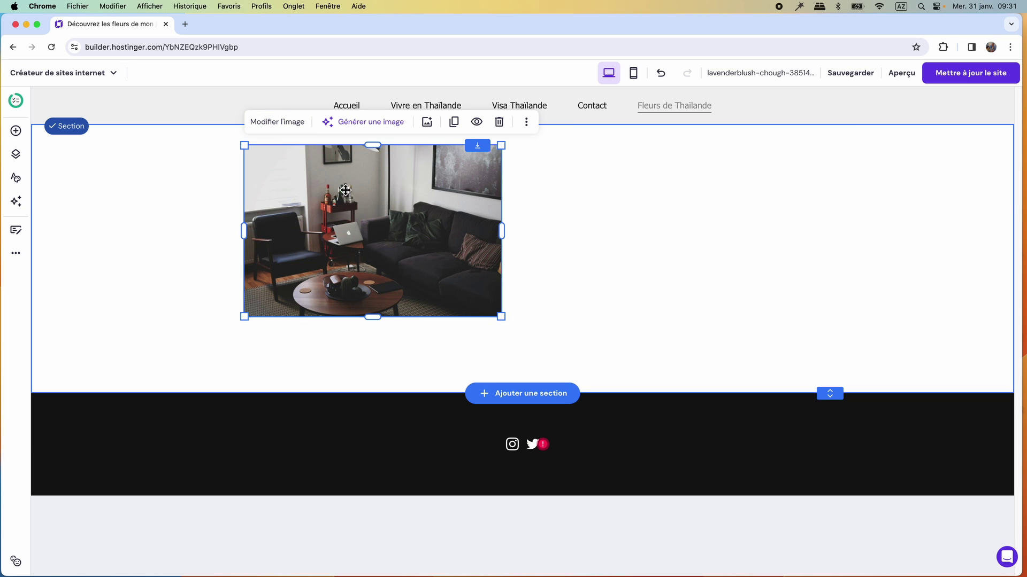
- Replace the placeholder picture with lotus-vertical-insecte from the media library and reset the image's proportions
click(288, 132)
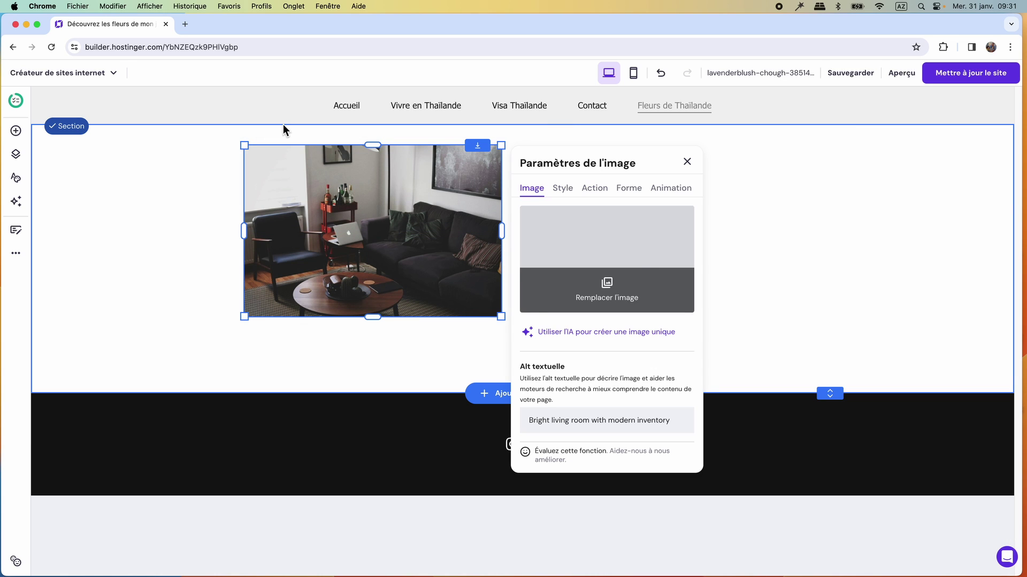
click(608, 286)
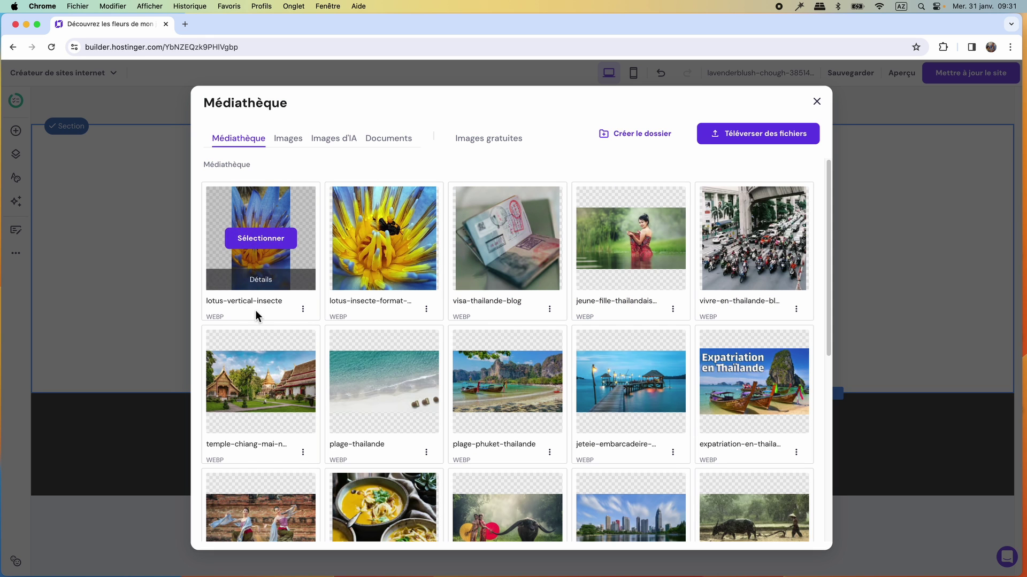
click(269, 245)
click(563, 189)
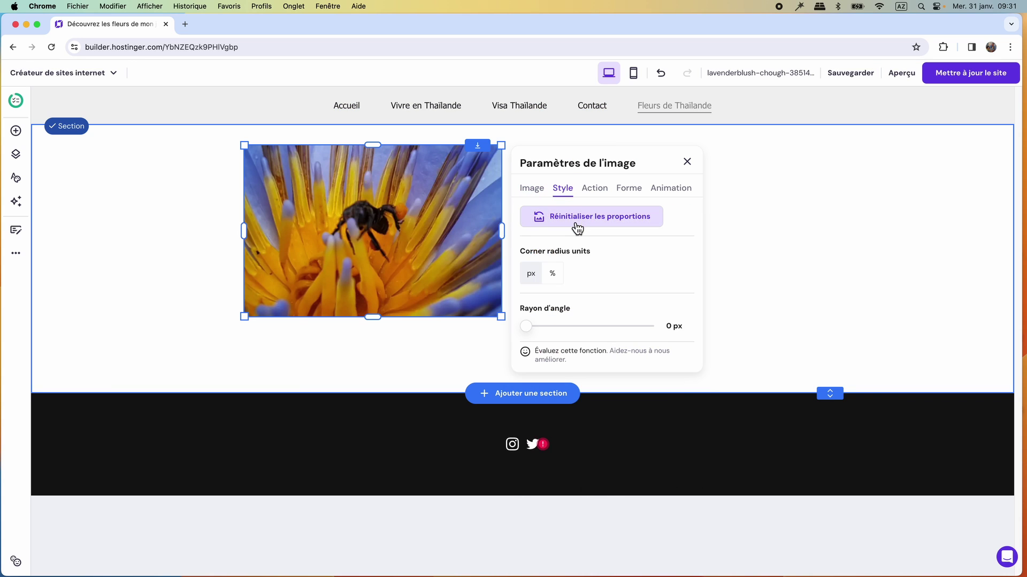
click(579, 226)
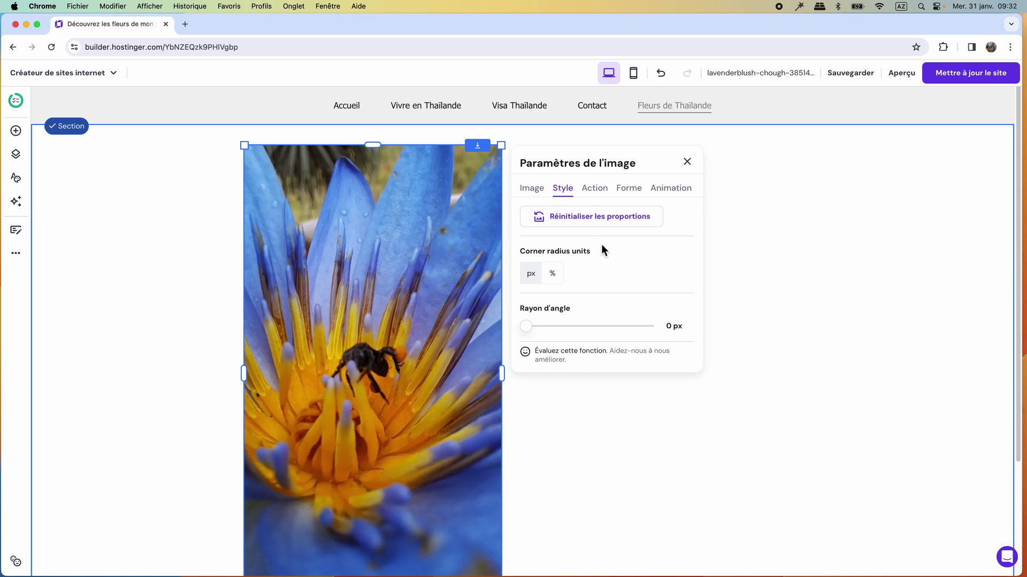
click(688, 162)
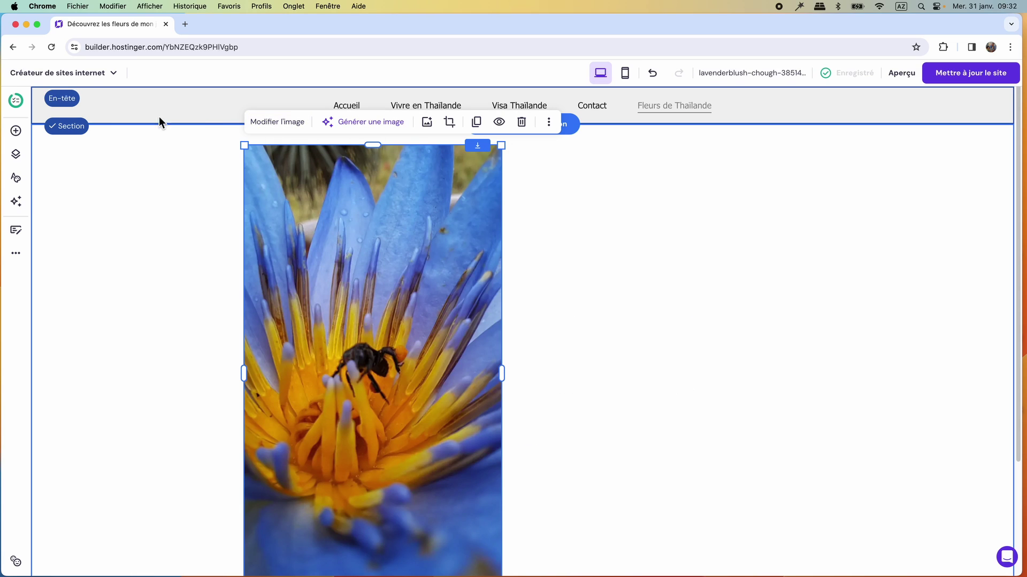
- Insert a second image element beside the vertical lotus and replace its placeholder with the square lotus-insecte-format image from the media library
click(16, 132)
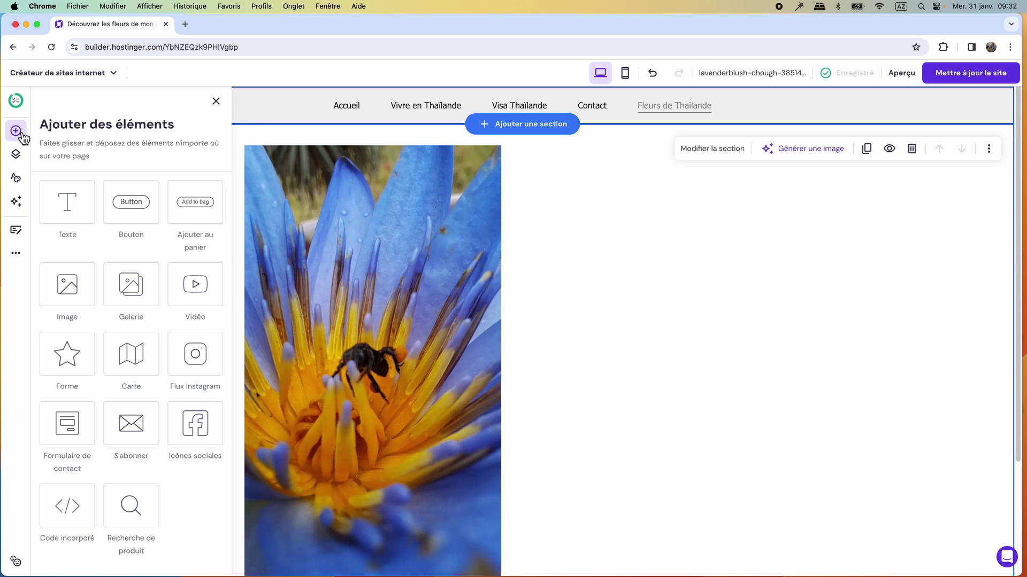
drag(69, 284, 698, 332)
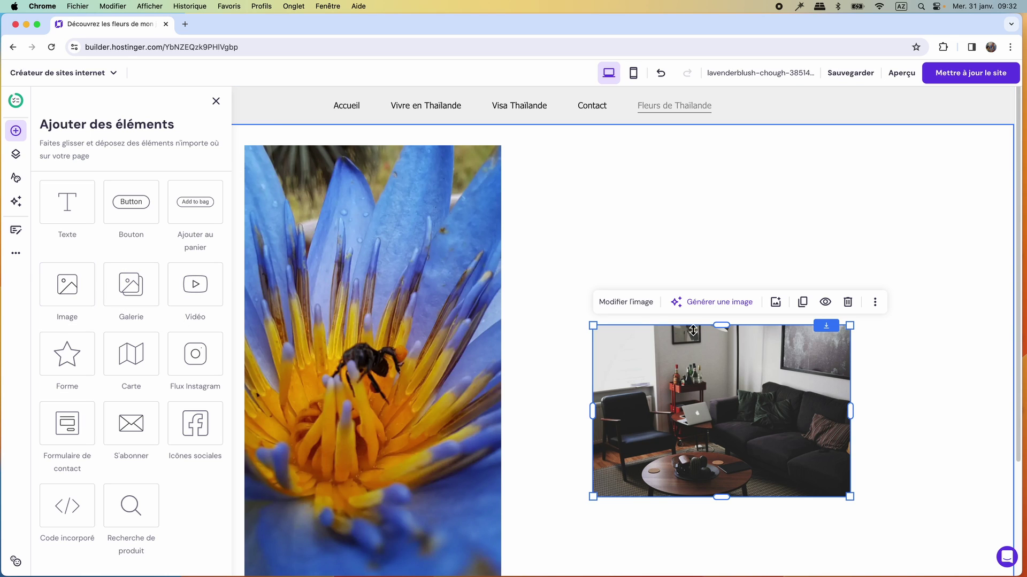
click(216, 102)
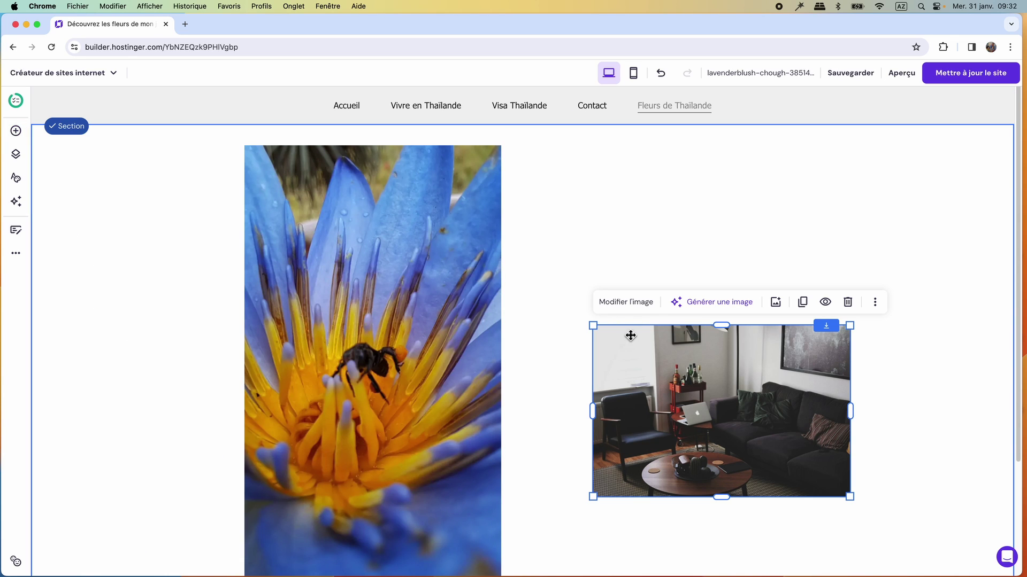
click(626, 302)
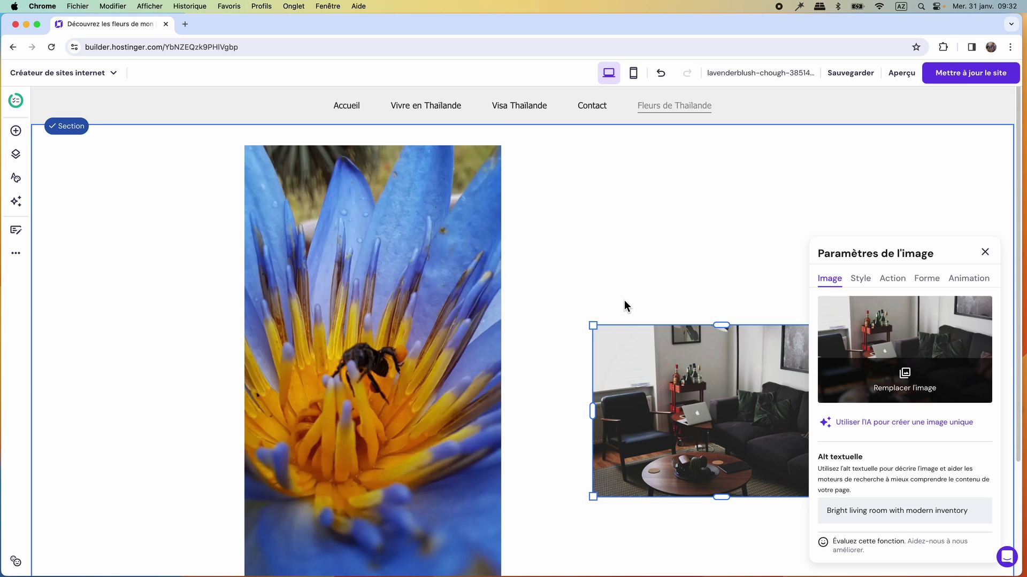
click(916, 381)
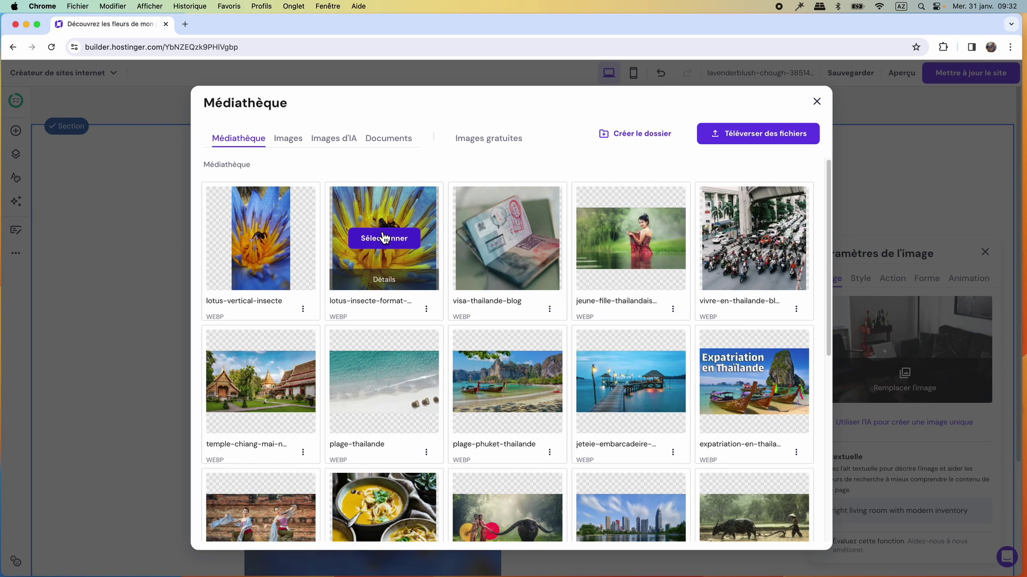
click(381, 237)
- Reset the square lotus image's proportions and move it beside the vertical image with their upper edges aligned
click(868, 280)
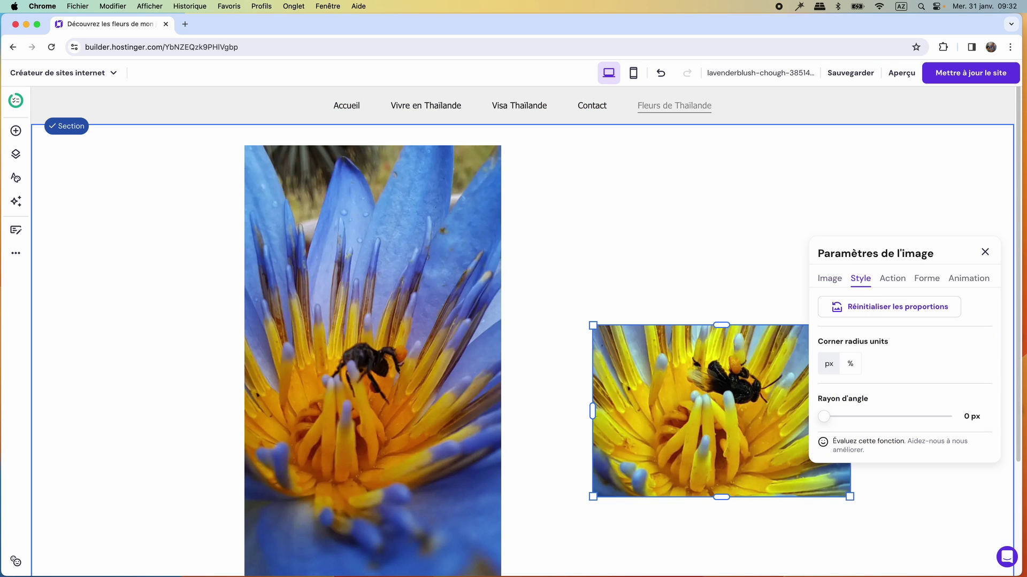
click(883, 317)
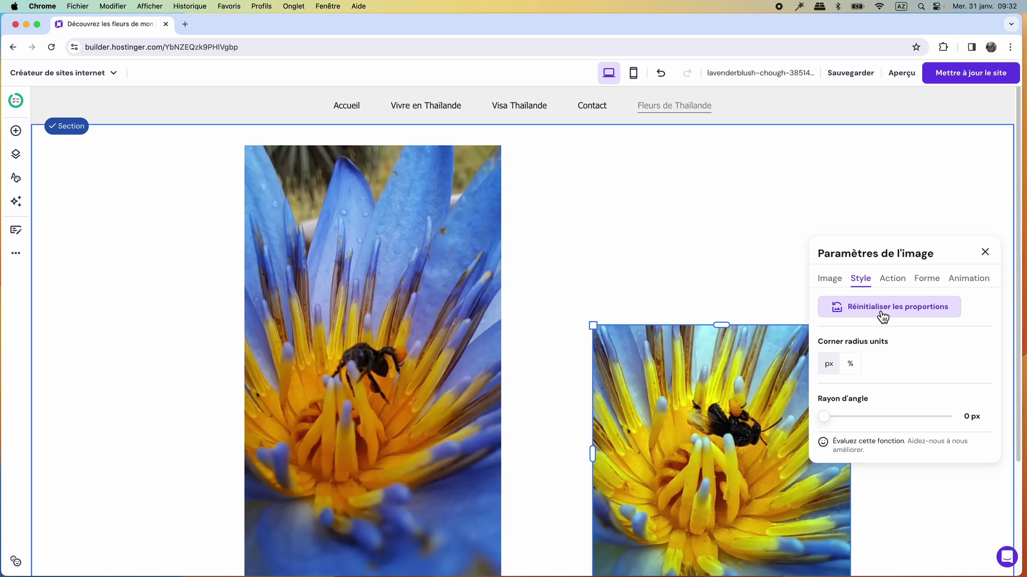
click(984, 252)
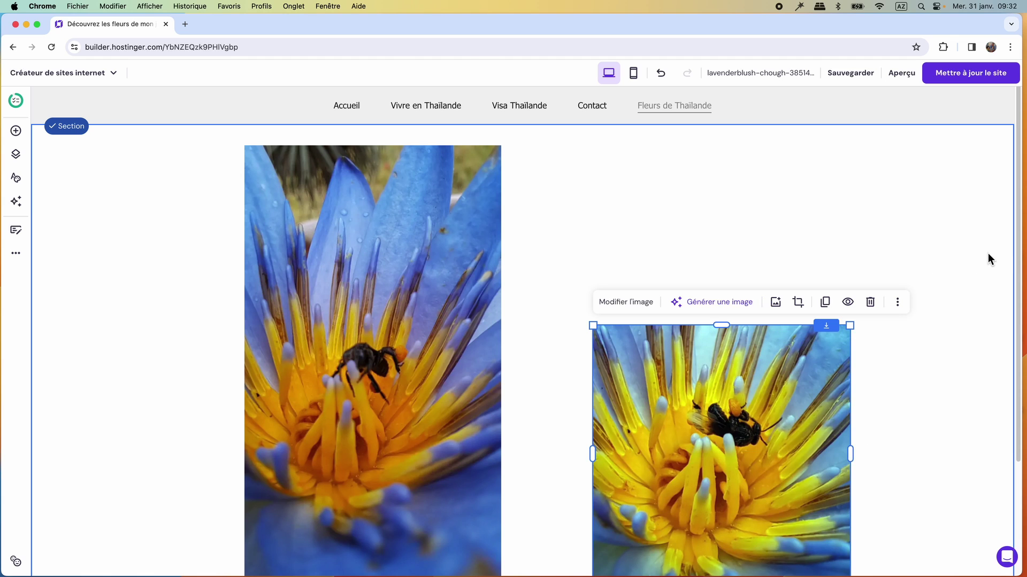
drag(751, 355, 725, 187)
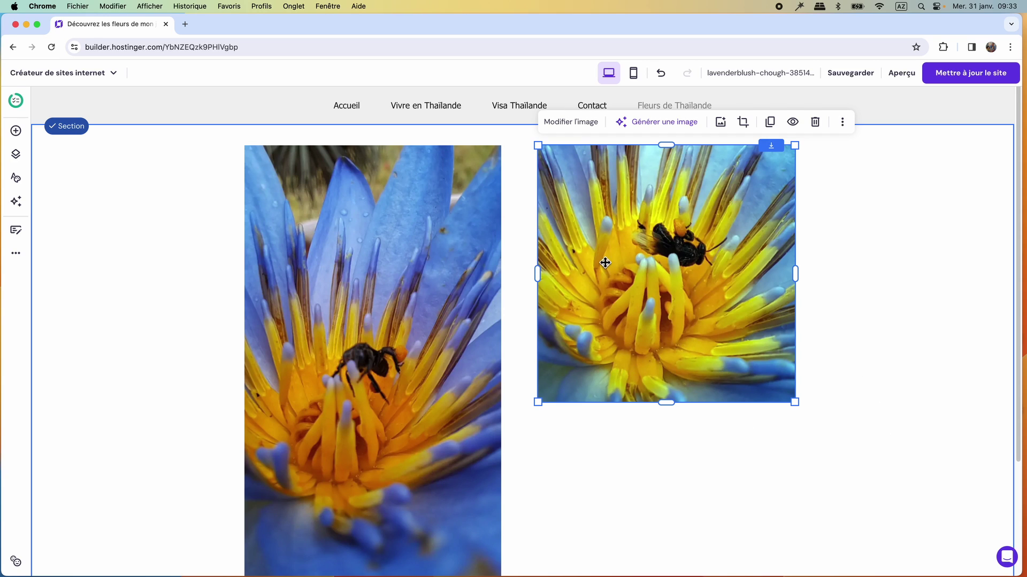
- Check the square lotus image's alt text and generate an AI alt text suggestion for the vertical lotus image
click(582, 123)
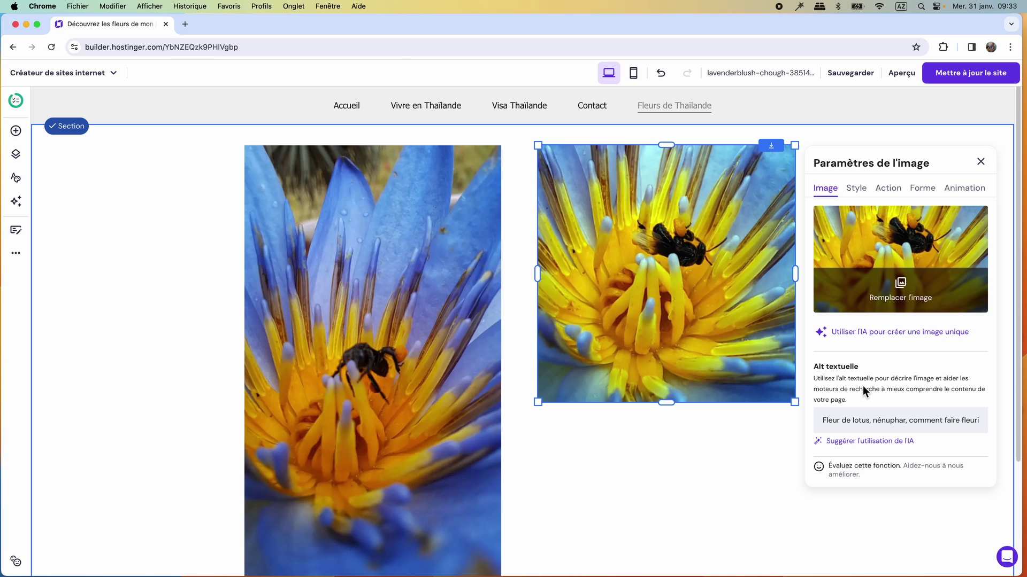
click(302, 281)
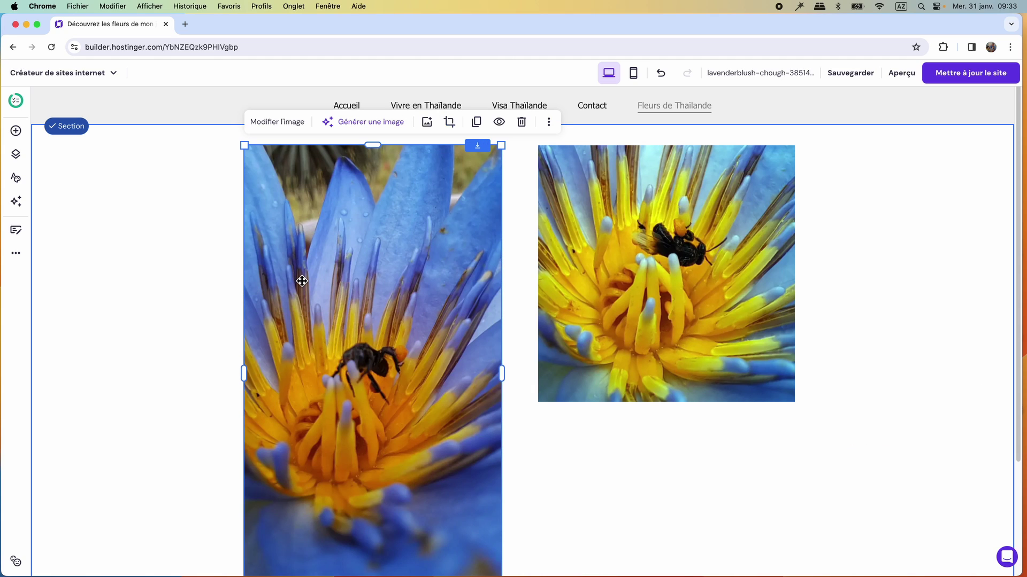
click(277, 122)
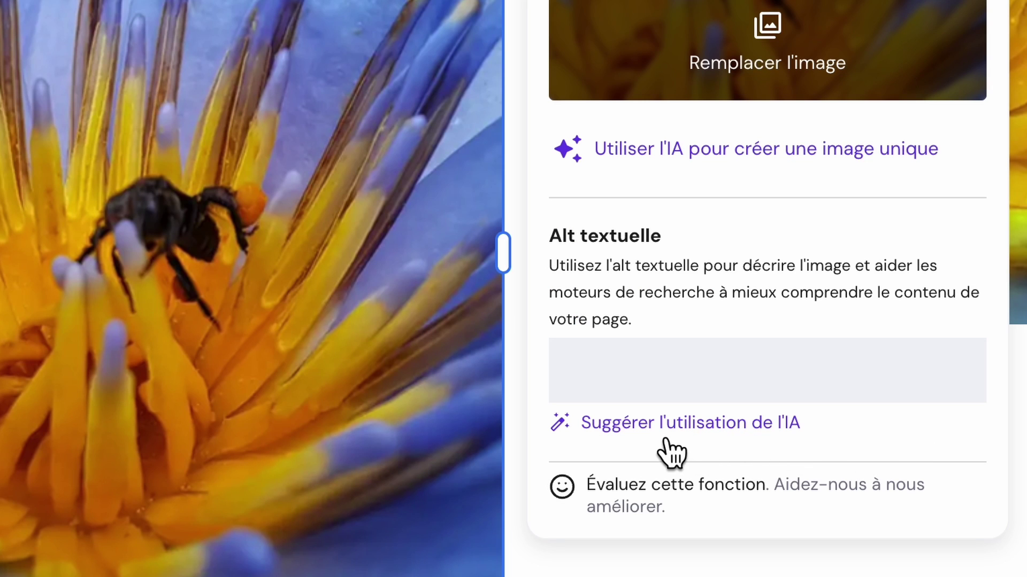
click(703, 443)
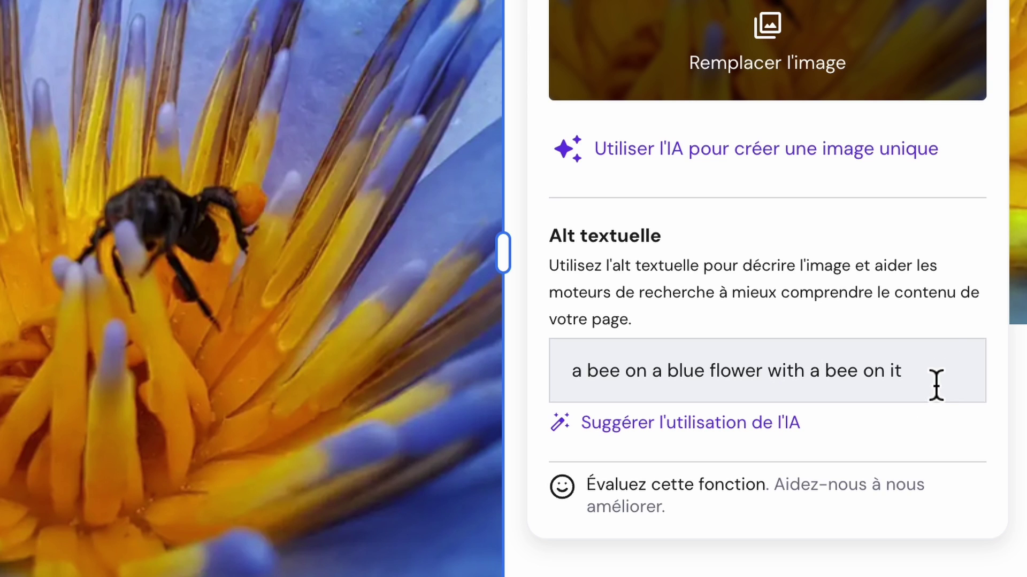
- Replace the vertical lotus image's suggested alt text with keywords ending in "planter des lotus, faire fleurir un lotus" and save the site
drag(936, 385, 554, 373)
key(BackSpace)
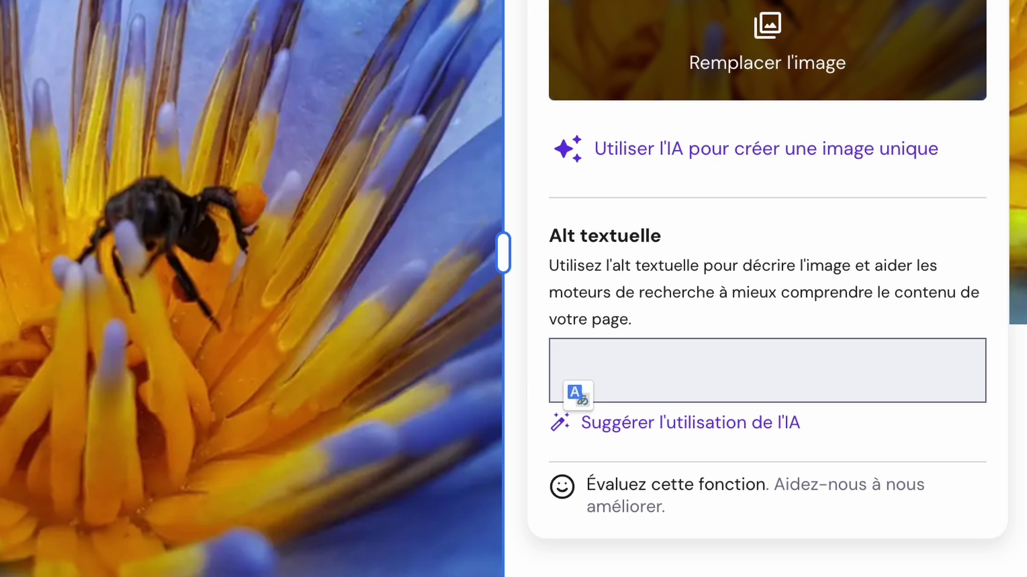
key(ctrl+v)
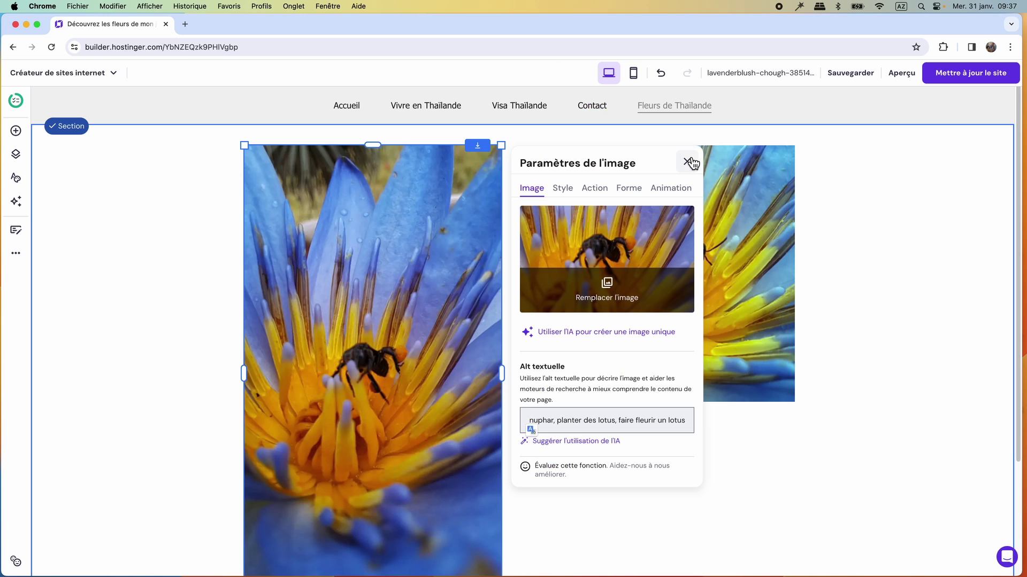
click(688, 162)
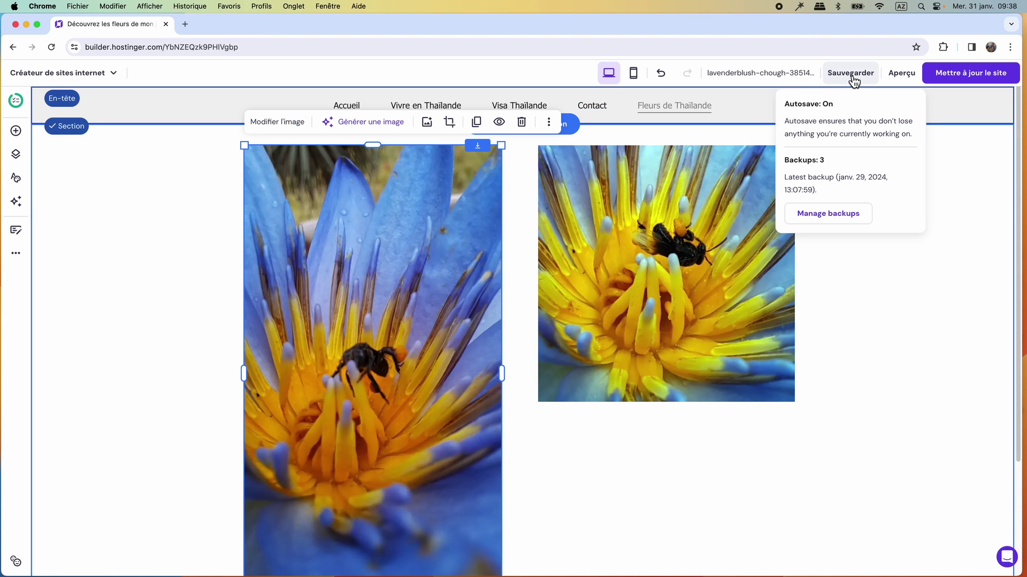
click(852, 78)
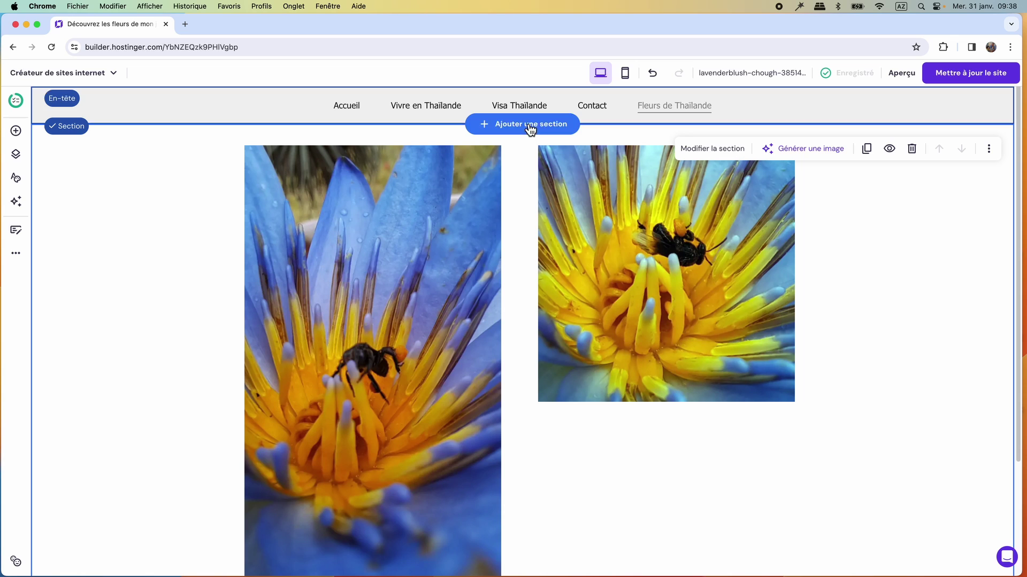
- Add an empty section between the header and the lotus images and insert a text element in it
click(528, 126)
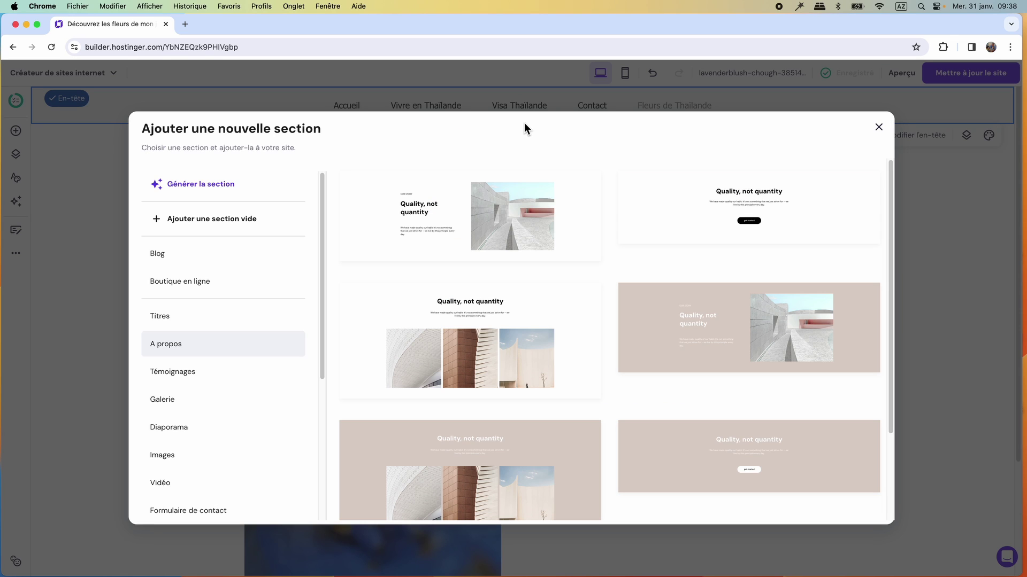
click(222, 219)
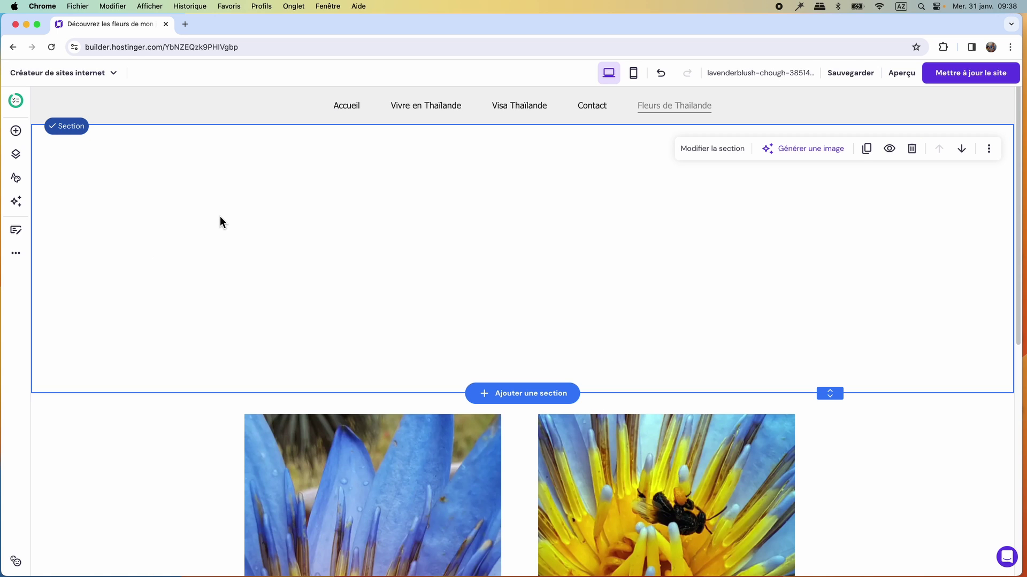
click(16, 132)
drag(69, 202, 384, 210)
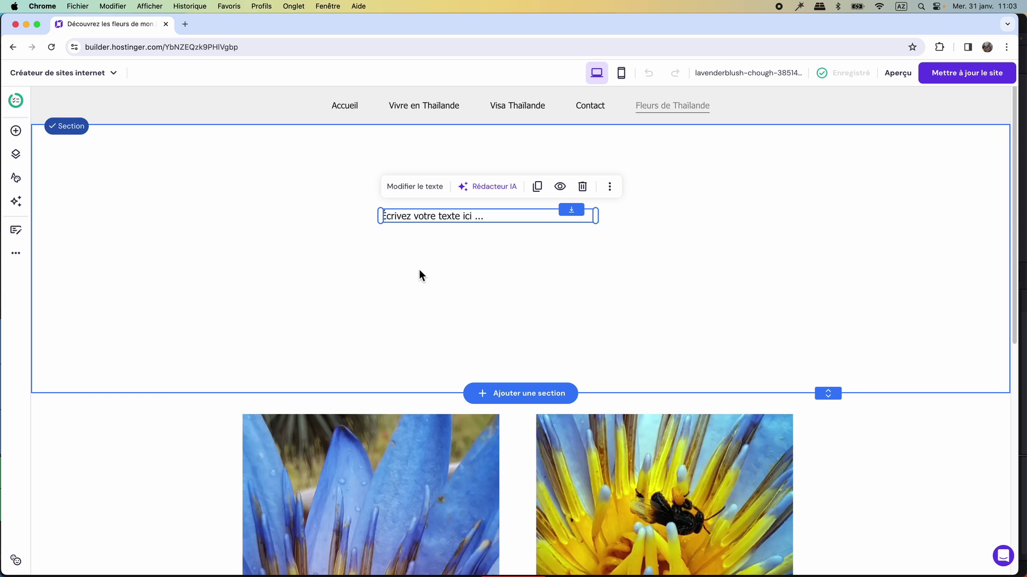
- Widen the text element on both sides to span the combined width of the two lotus images below
drag(380, 218, 248, 231)
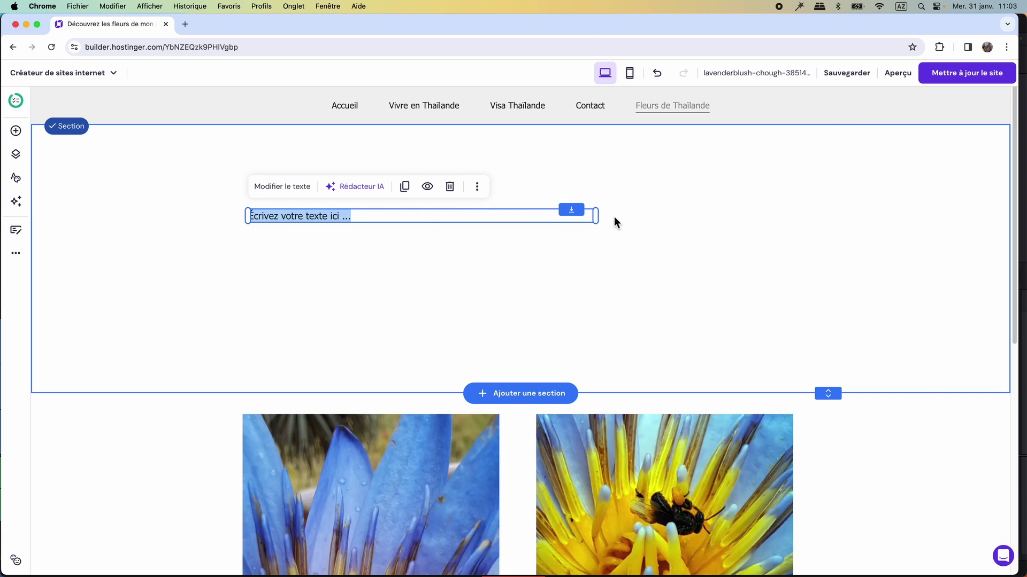
drag(595, 216, 792, 230)
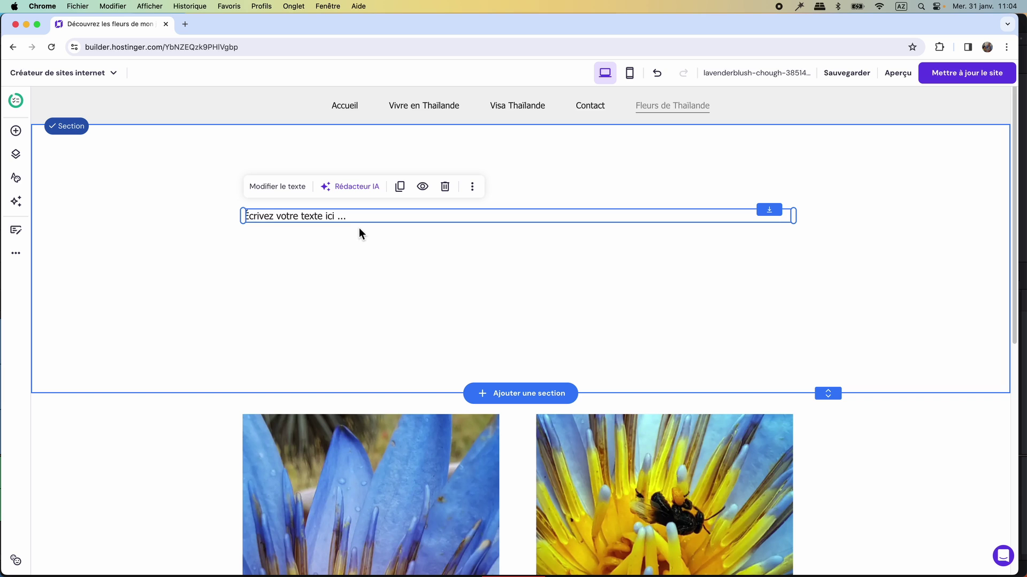
drag(662, 279, 639, 4)
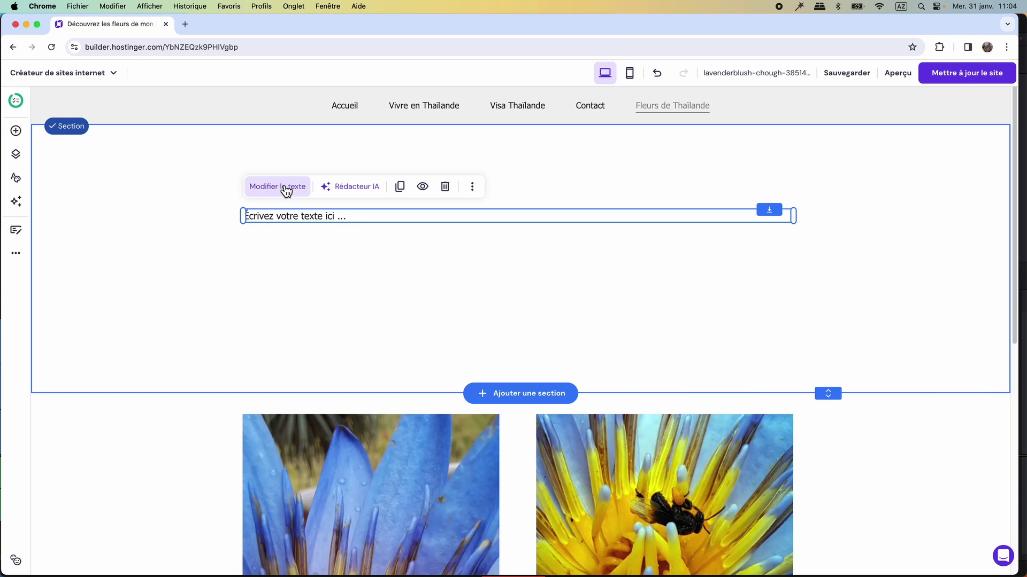
- Replace the placeholder text with the copied article "Fleur de lotus : signification, symbole et histoire"
click(286, 188)
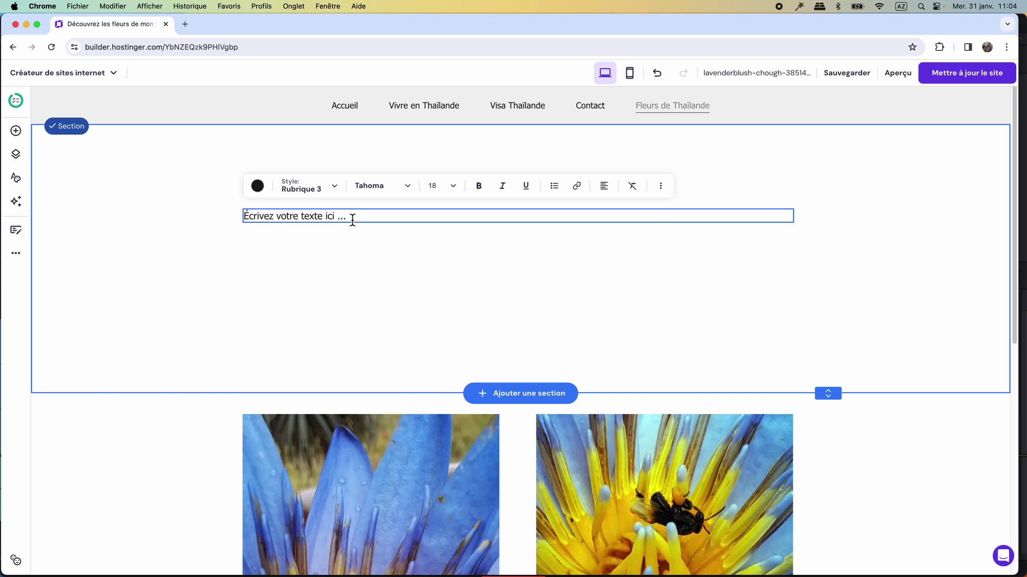
drag(351, 217, 244, 217)
right_click(260, 217)
click(282, 311)
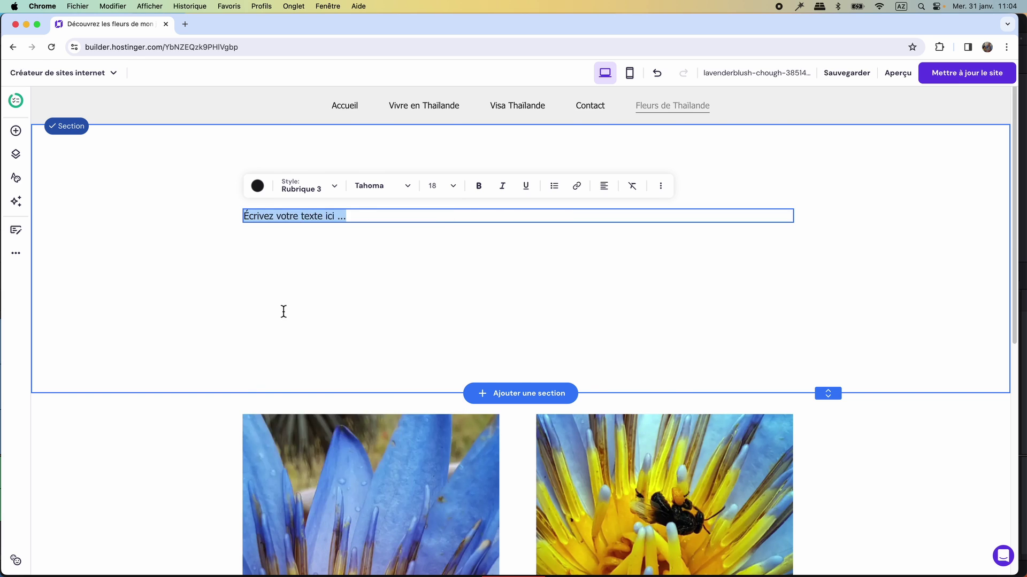
- Delete the extra blank lines between the article's paragraphs and justify its text
click(255, 247)
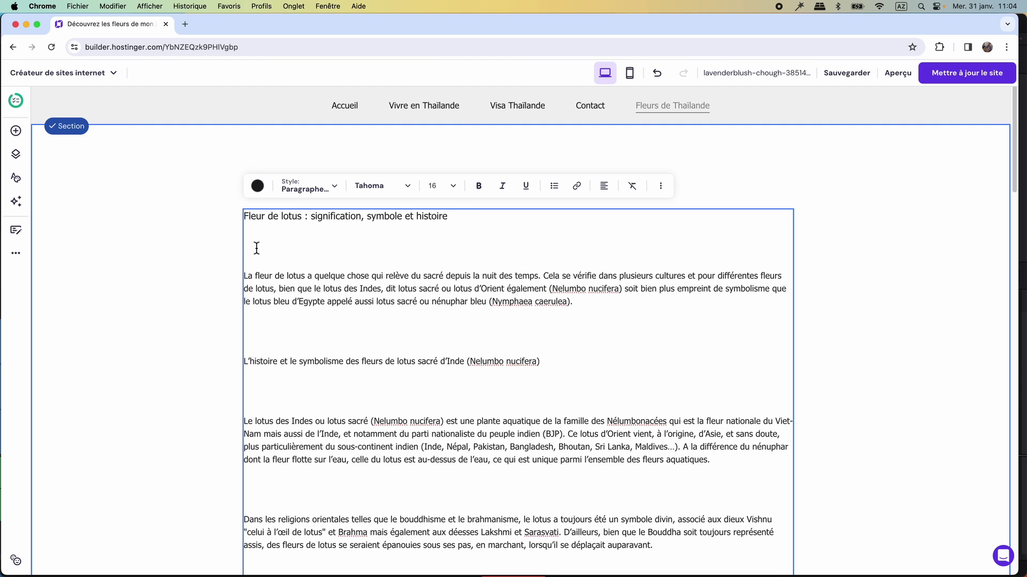
key(BackSpace)
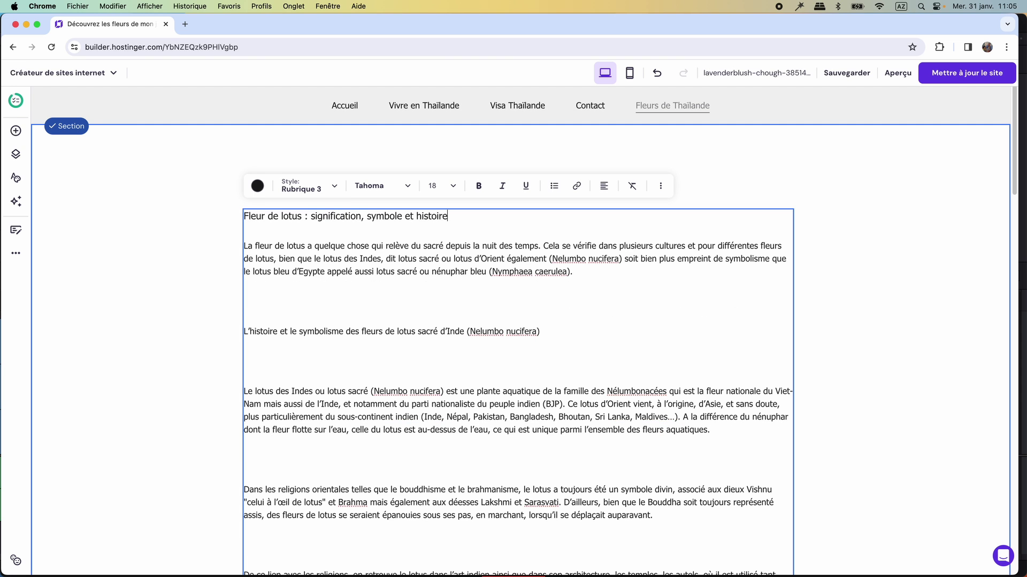
click(266, 303)
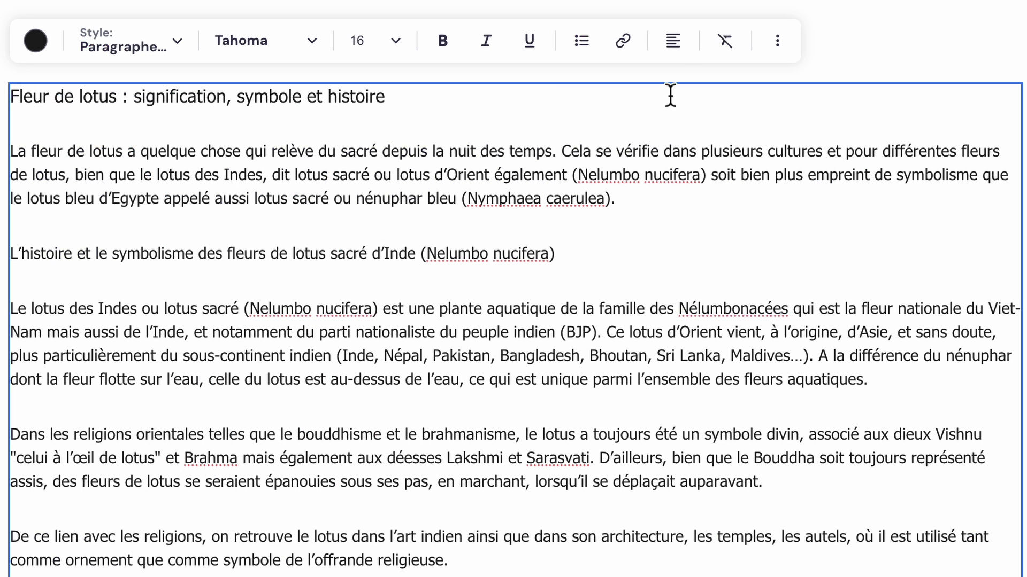
click(612, 190)
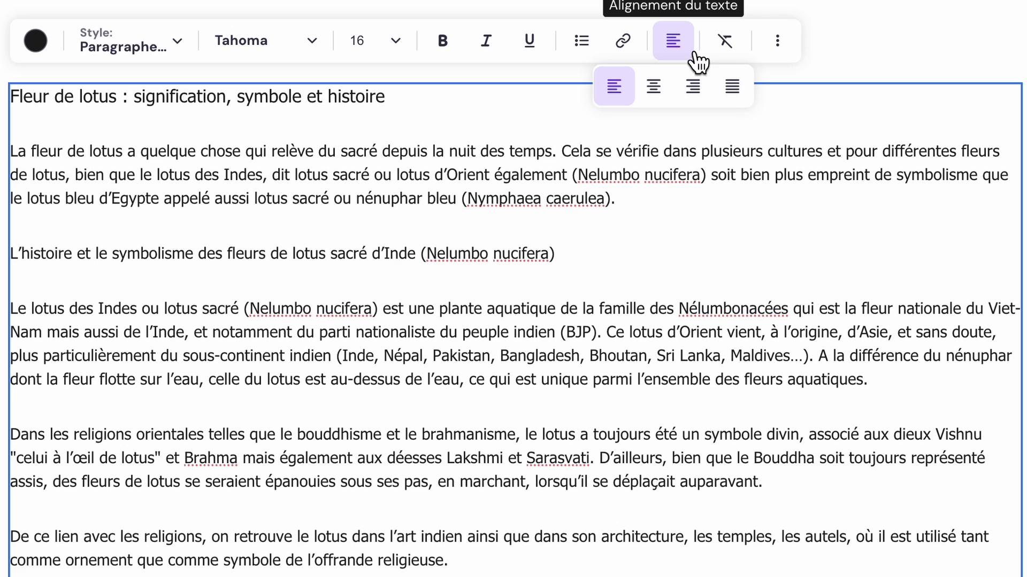
click(743, 89)
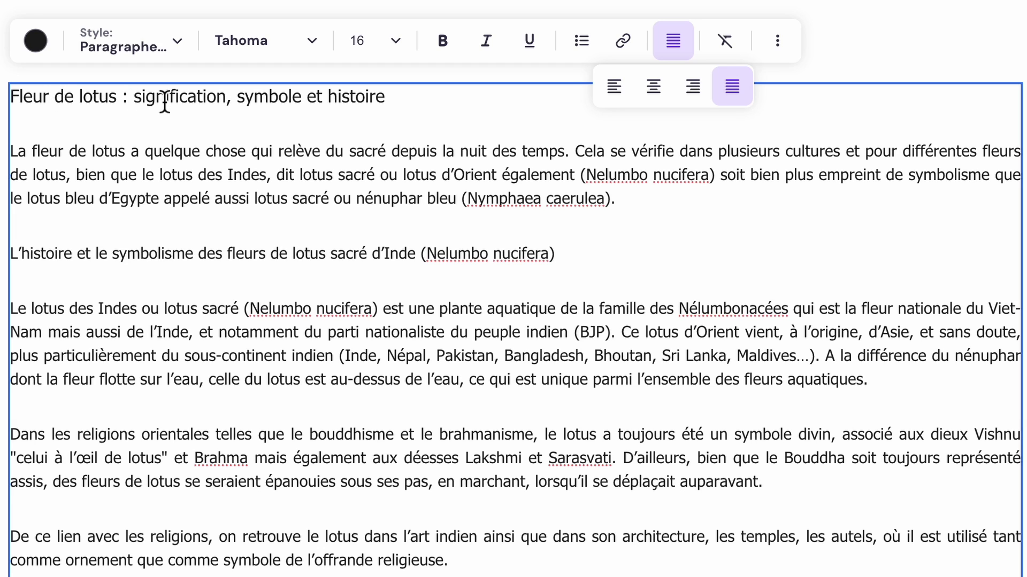
- Apply the Rubrique 1 (H1, 32px) style to the title "Fleur de lotus : signification, symbole et histoire"
drag(385, 97, 16, 103)
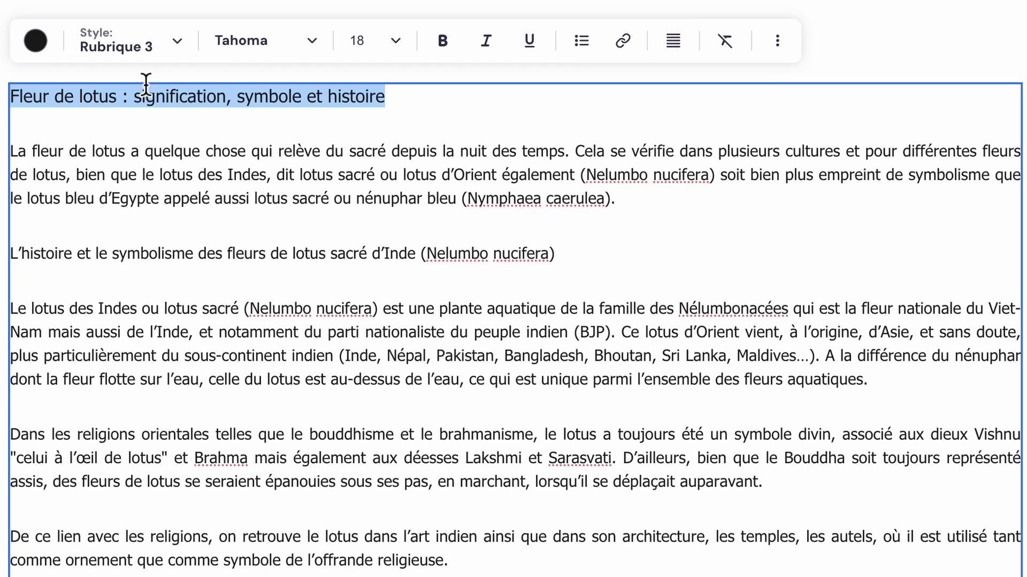
click(188, 51)
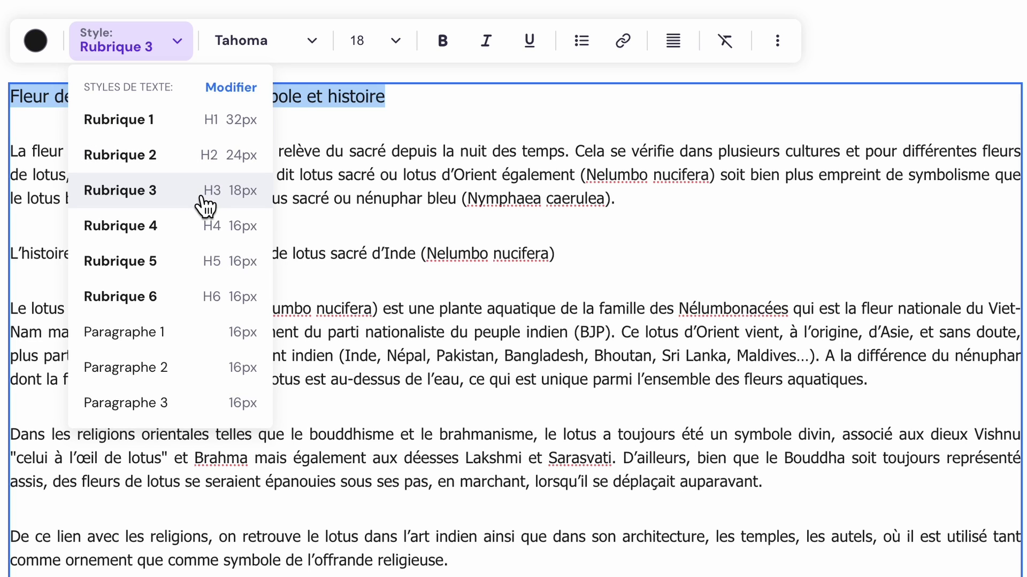
click(198, 126)
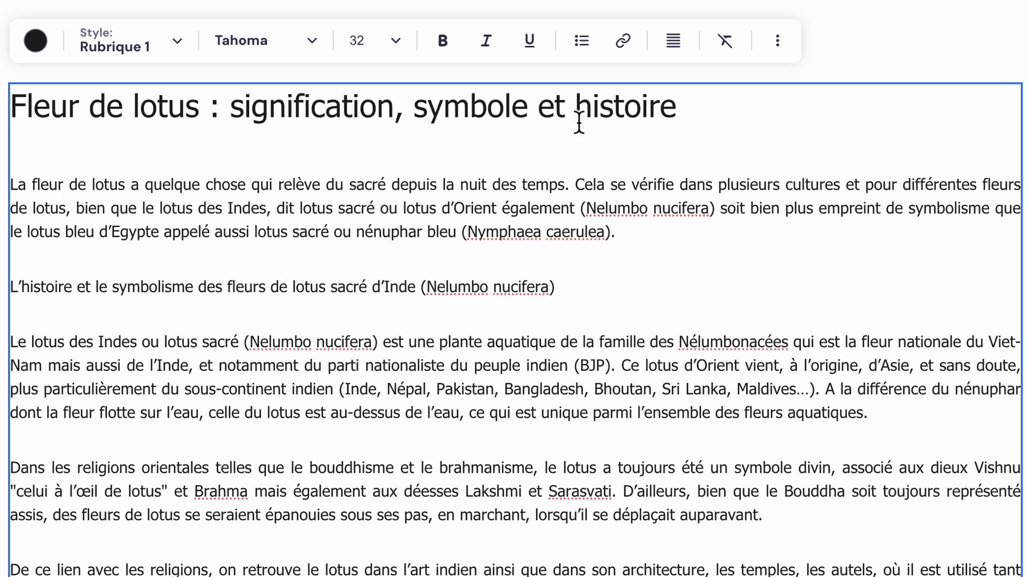
click(475, 187)
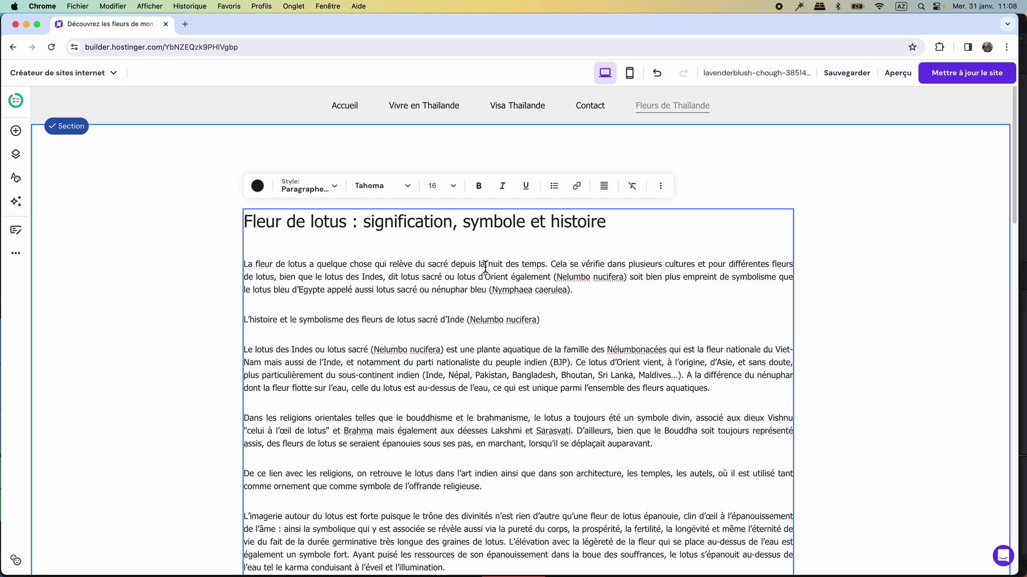
click(337, 190)
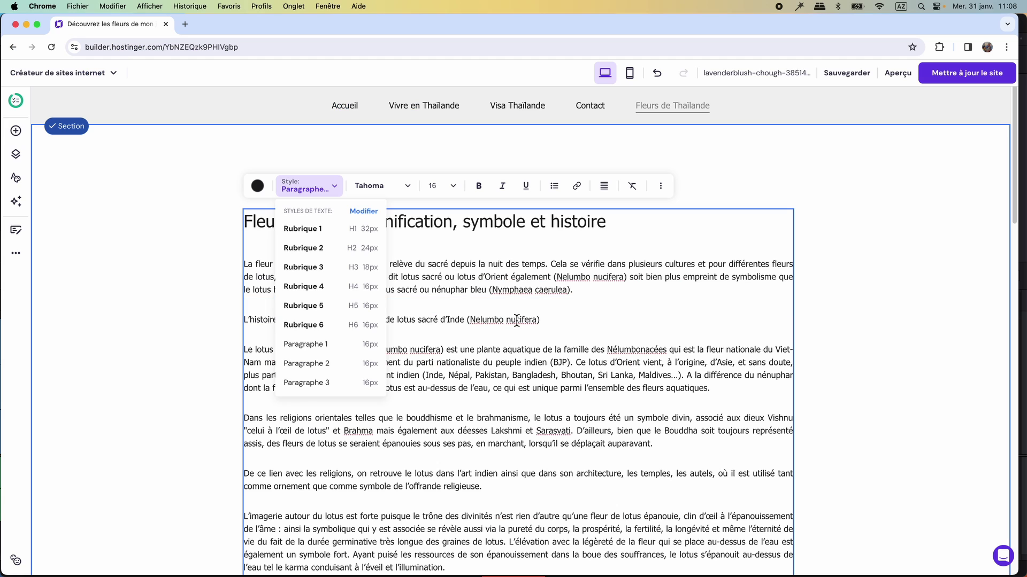
click(516, 279)
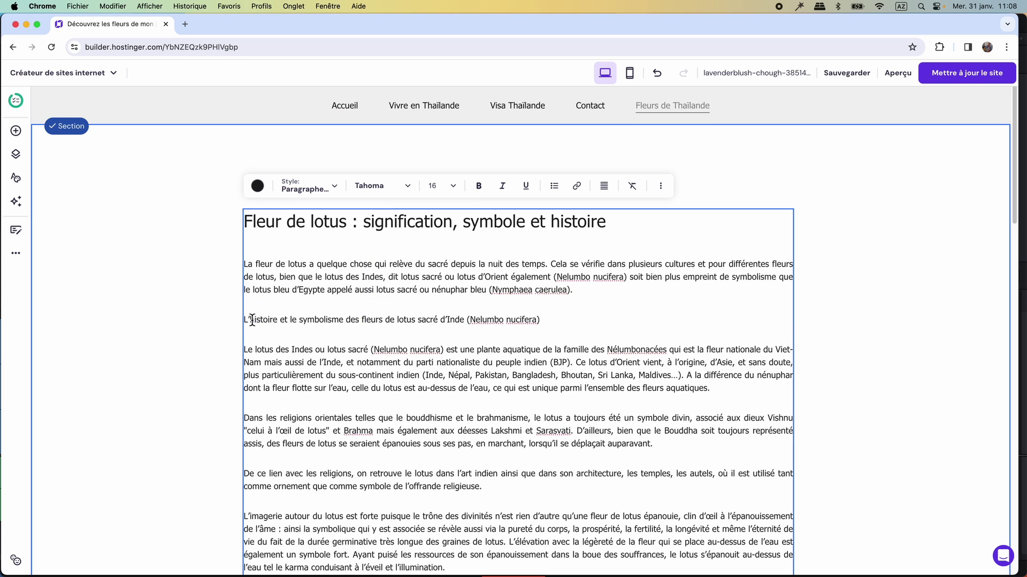
- Apply the Rubrique 2 (H2, 24px) style to the subheading about the sacred lotus of India (Nelumbo nucifera)
drag(545, 327, 246, 321)
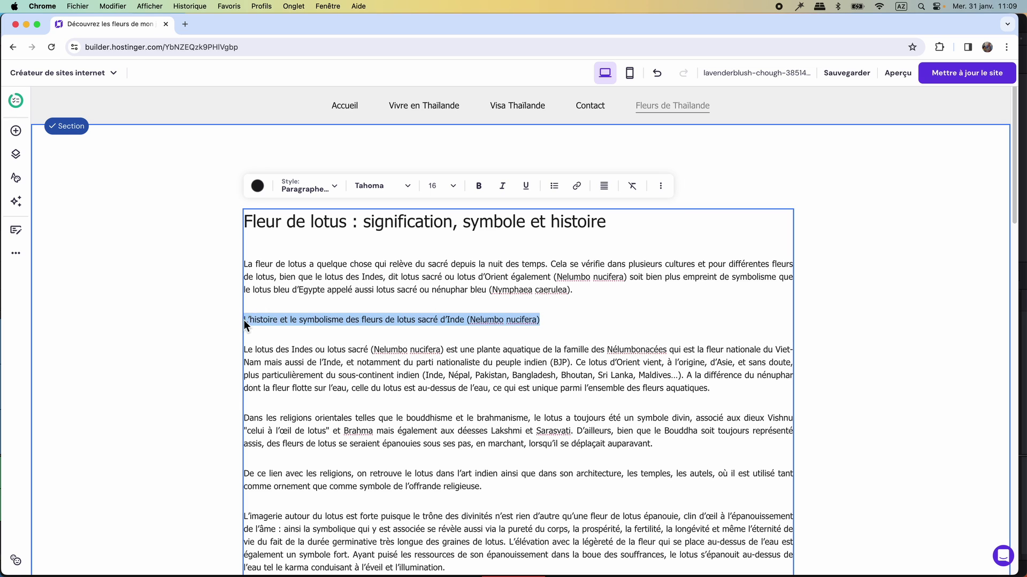
click(337, 188)
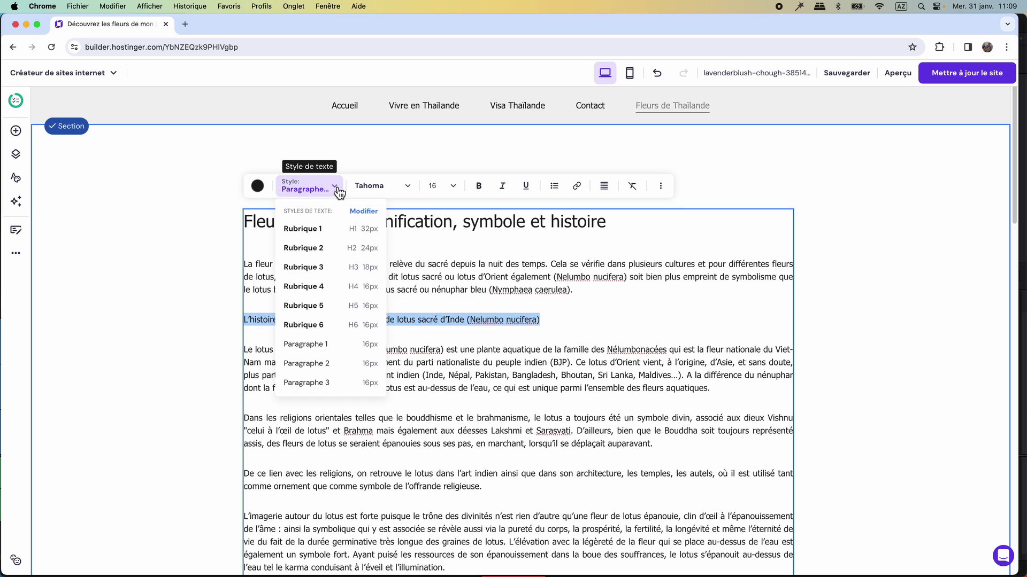
click(358, 254)
- Apply the Rubrique 2 (H2, 24px) style to the subheading about the blue lotus of Egypt (Nymphaea caerulea)
scroll(487, 402, down, 3)
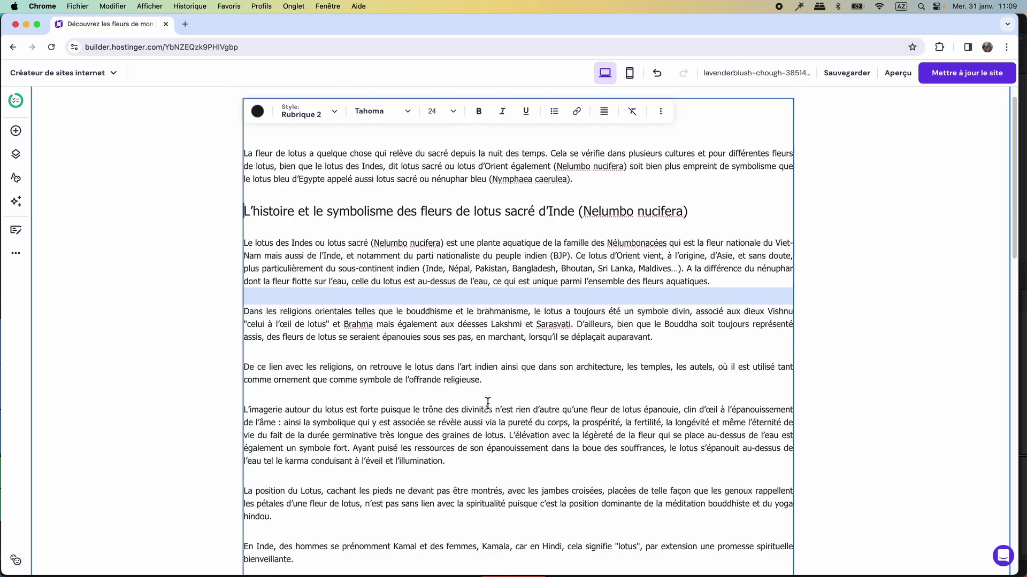
scroll(488, 402, down, 8)
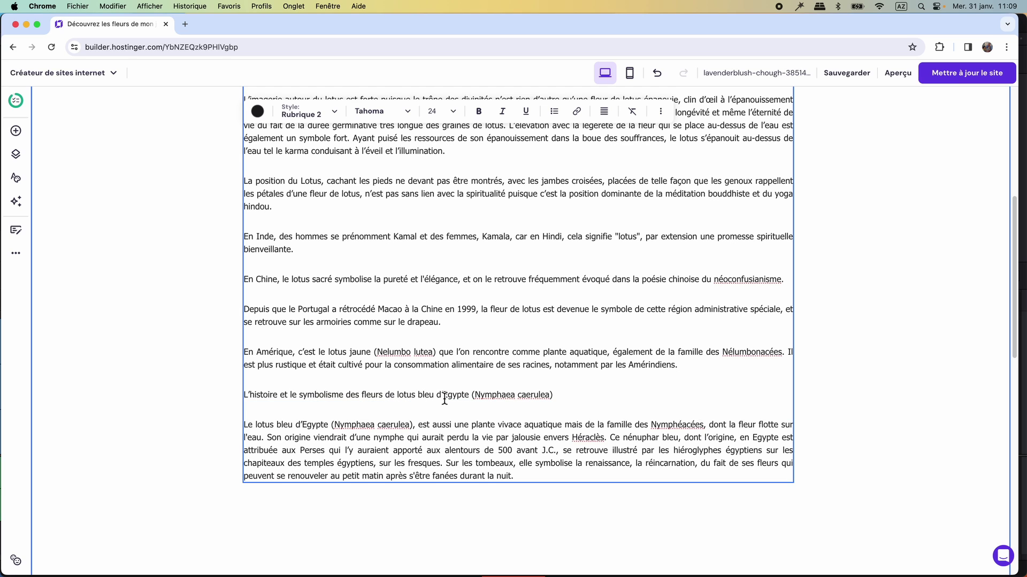
drag(556, 397, 245, 395)
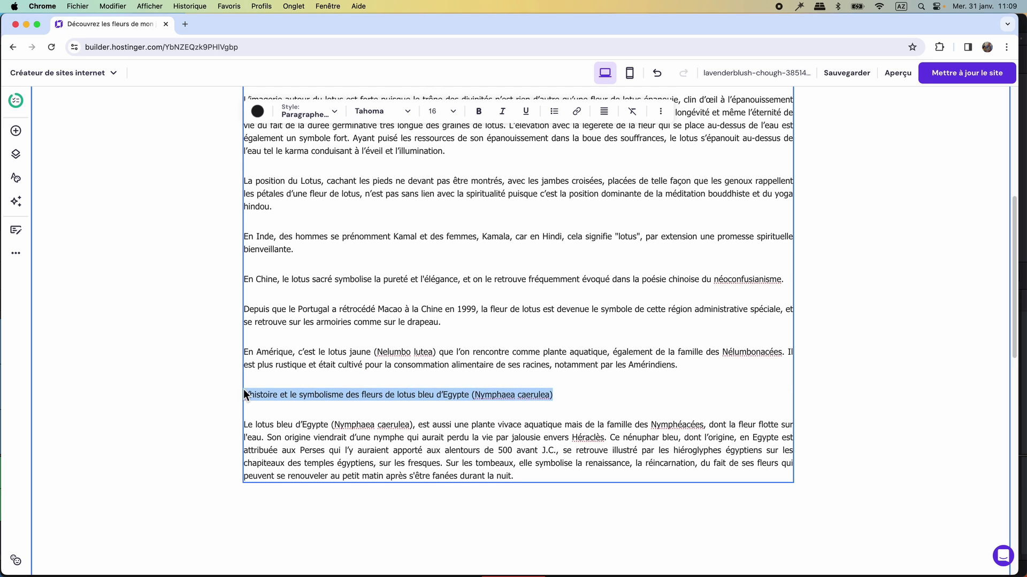
click(321, 119)
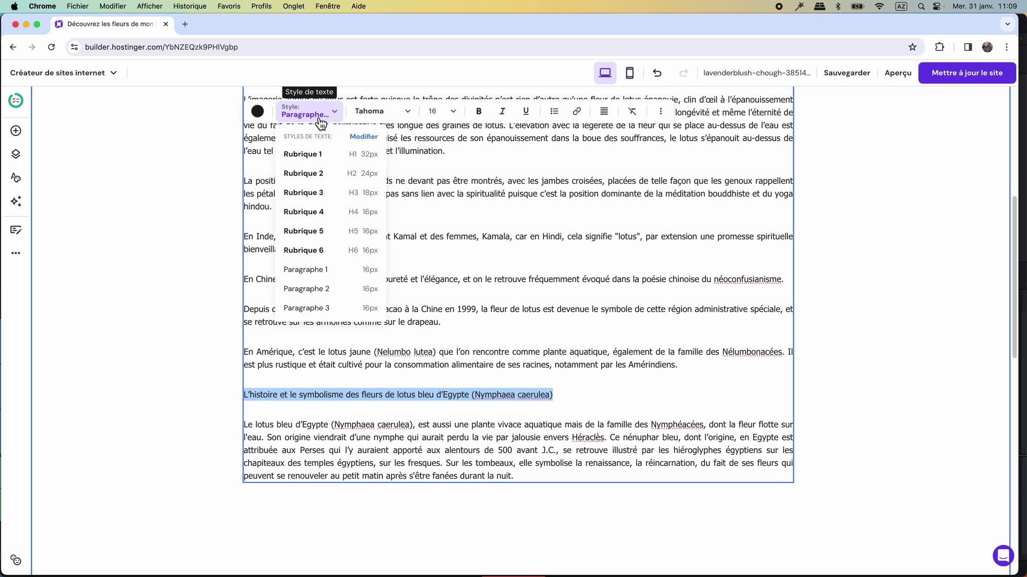
click(342, 175)
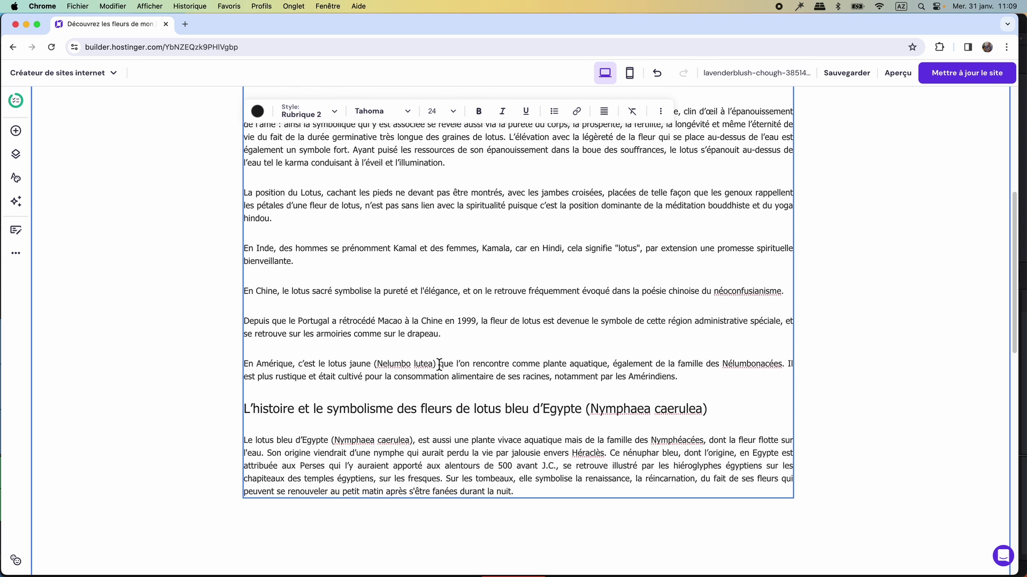
- Add the line "Pour en savoir plus contactez nous" below the article's last paragraph, separated by a blank line
scroll(439, 365, up, 4)
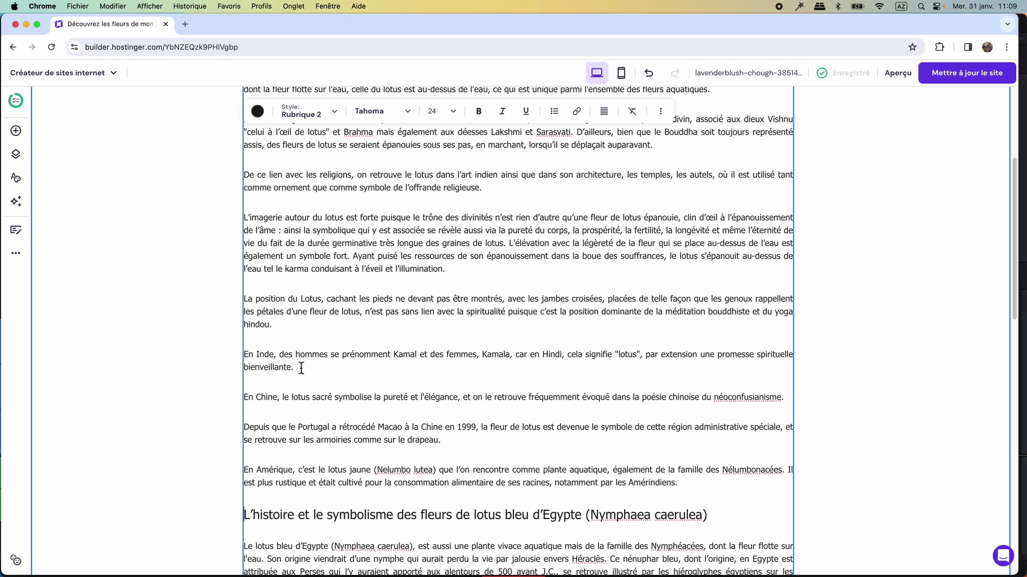
scroll(321, 374, down, 3)
click(519, 435)
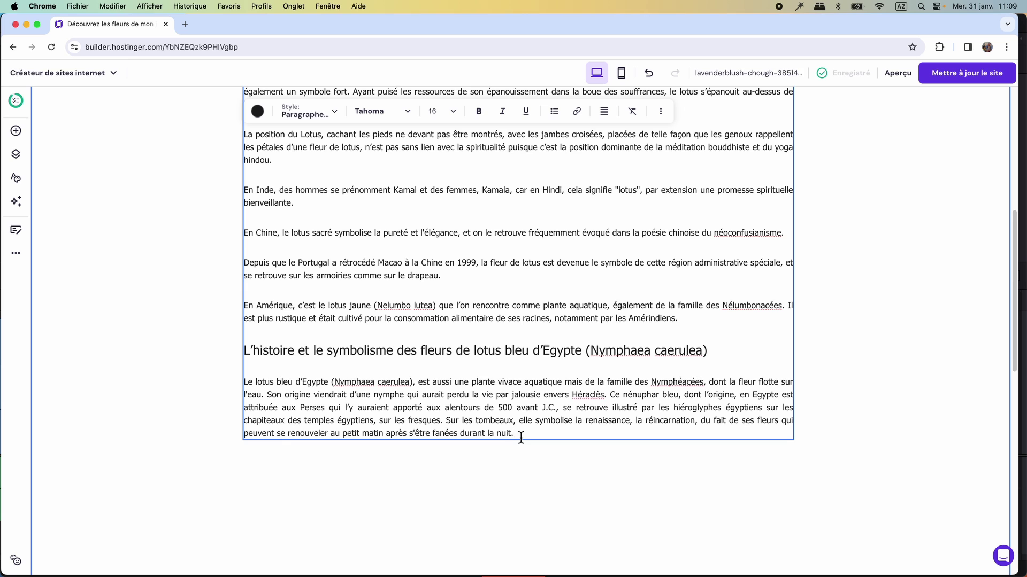
key(Return)
key(Return)
text(Pour en savoir plus contactez nous)
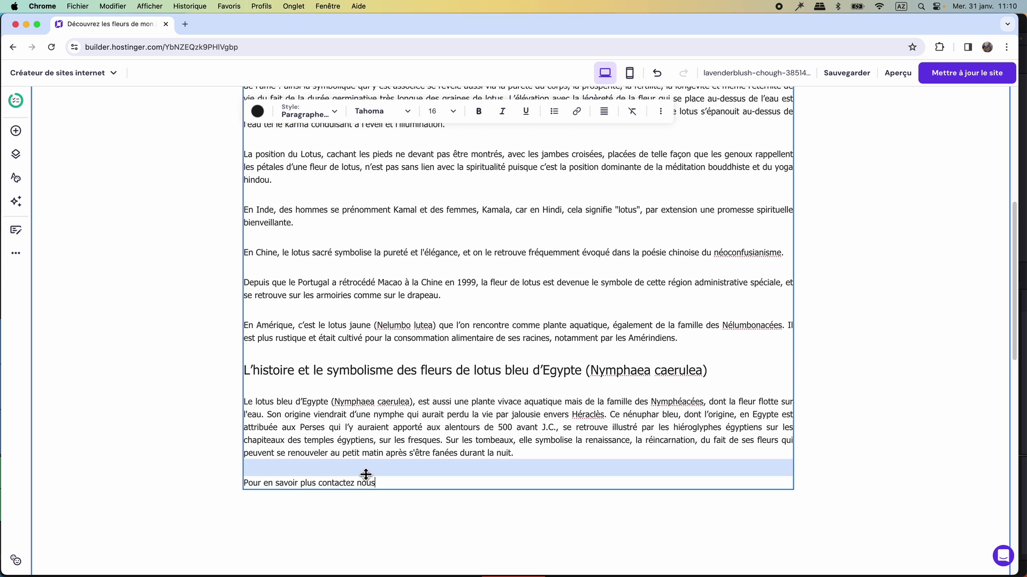
- Link the words "contactez nous" in the closing line to the site's Contact page and save the link
scroll(413, 473, down, 1)
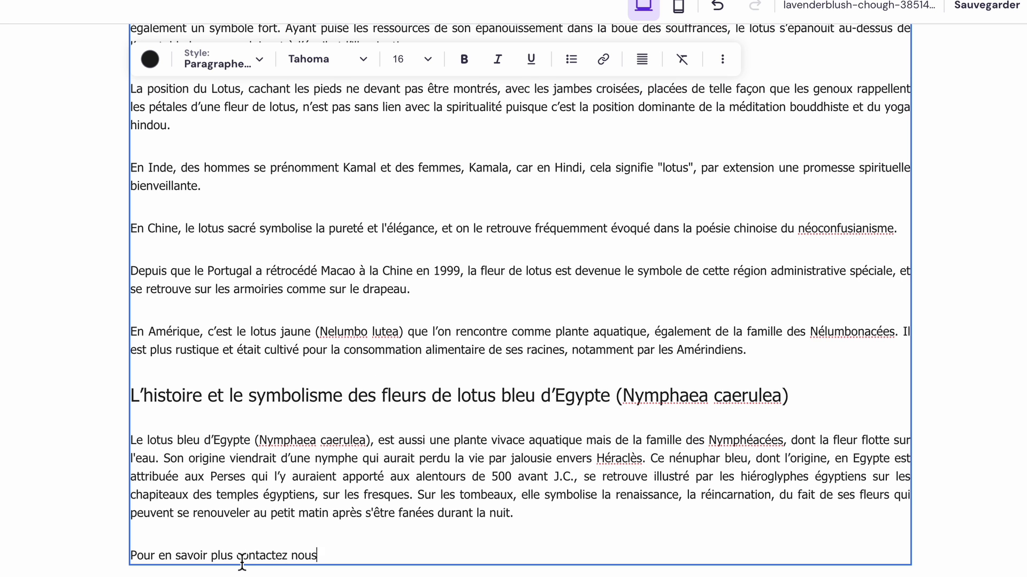
drag(237, 556, 321, 556)
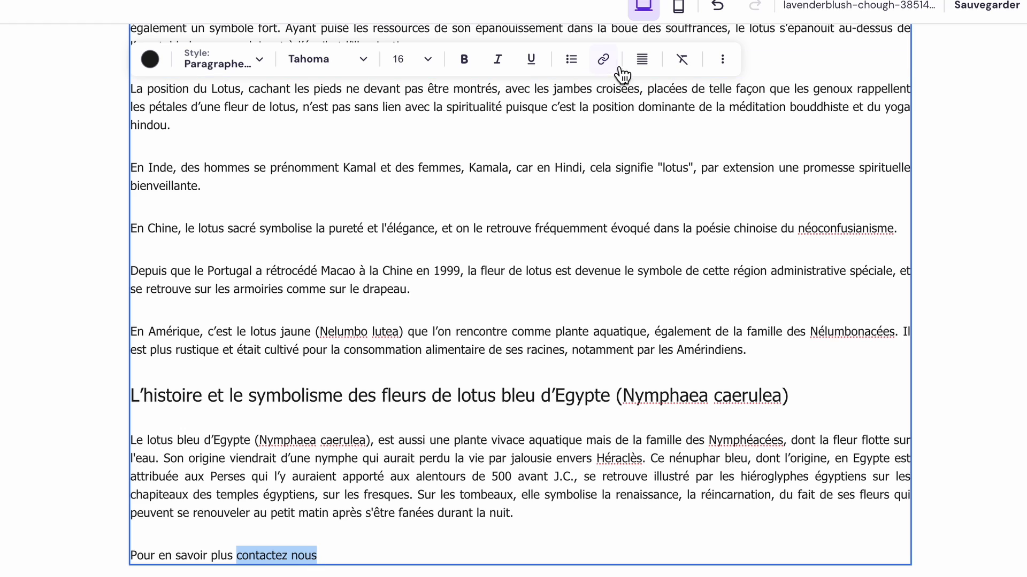
click(604, 60)
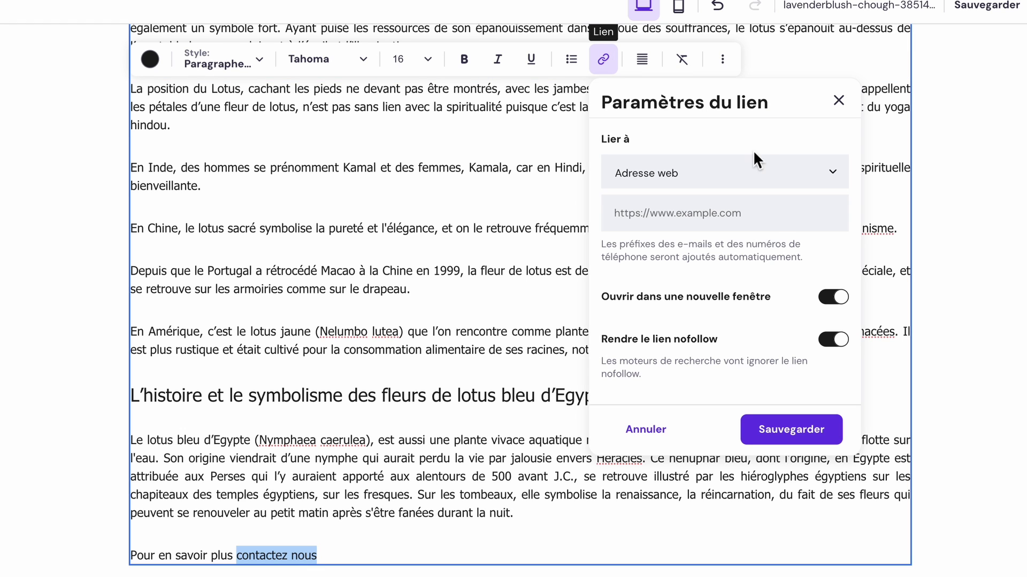
click(835, 172)
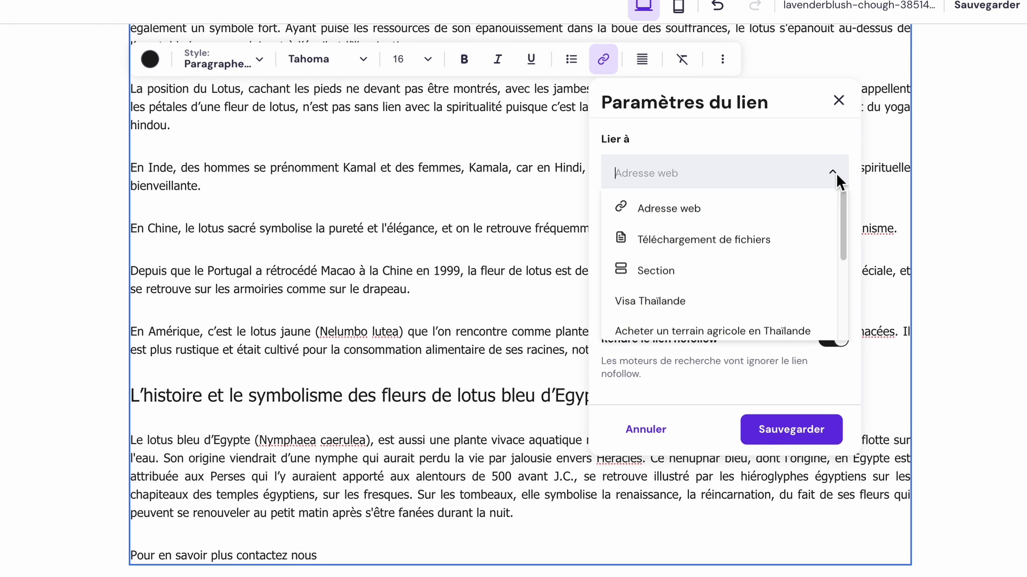
drag(843, 253, 849, 311)
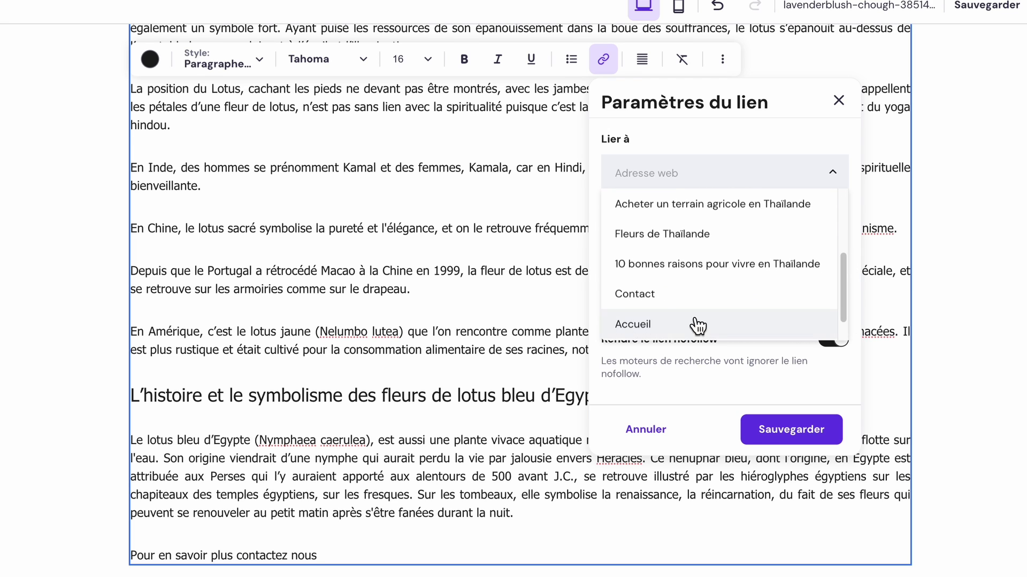
click(636, 301)
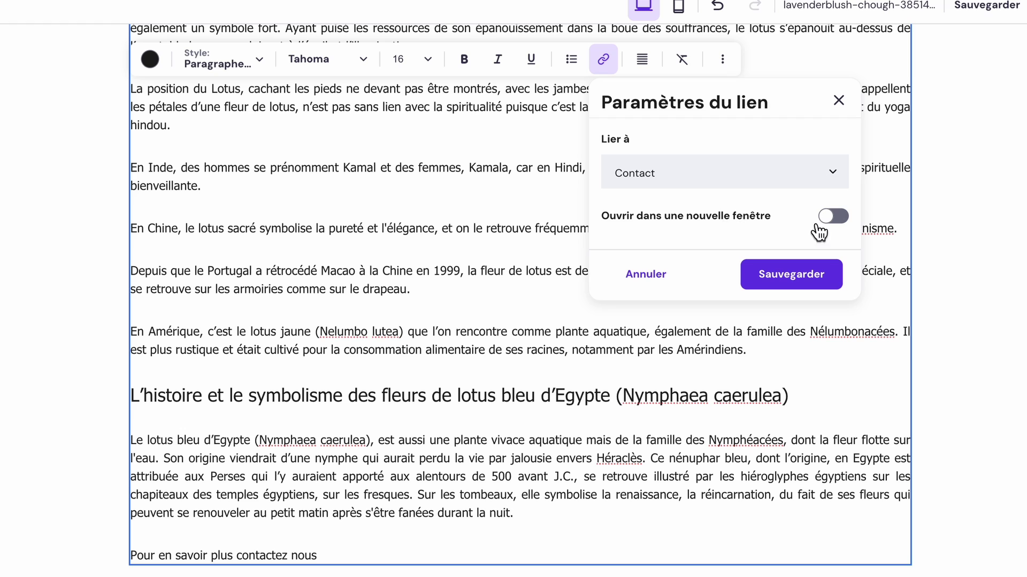
click(791, 274)
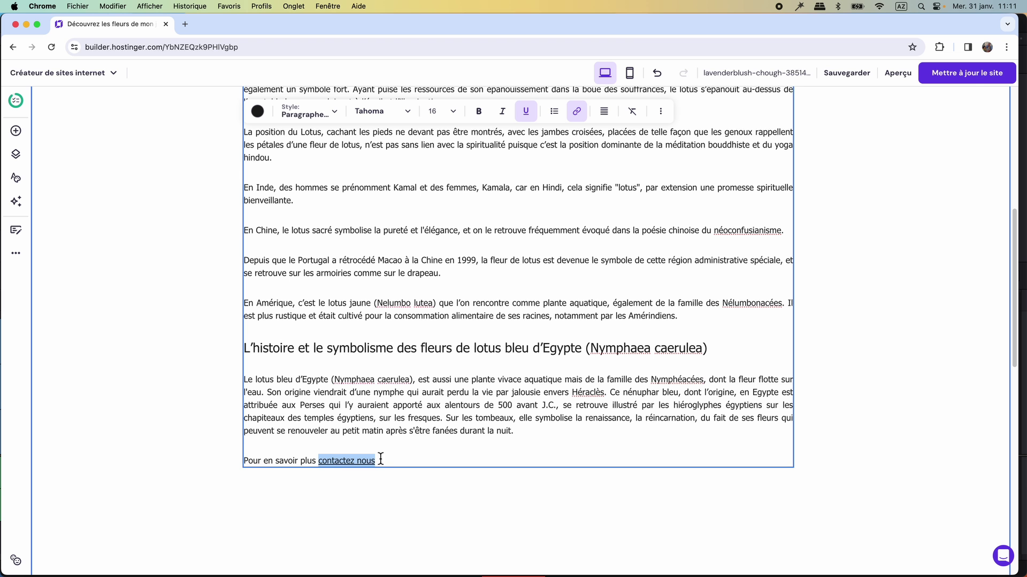
- Add a button element in the empty space below the article's closing line
scroll(303, 450, down, 1)
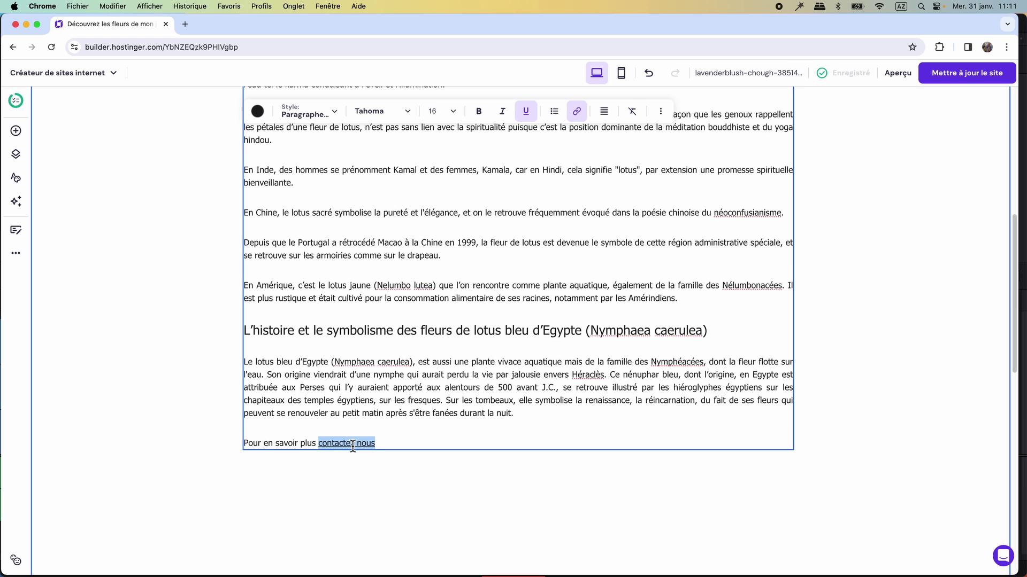
click(16, 131)
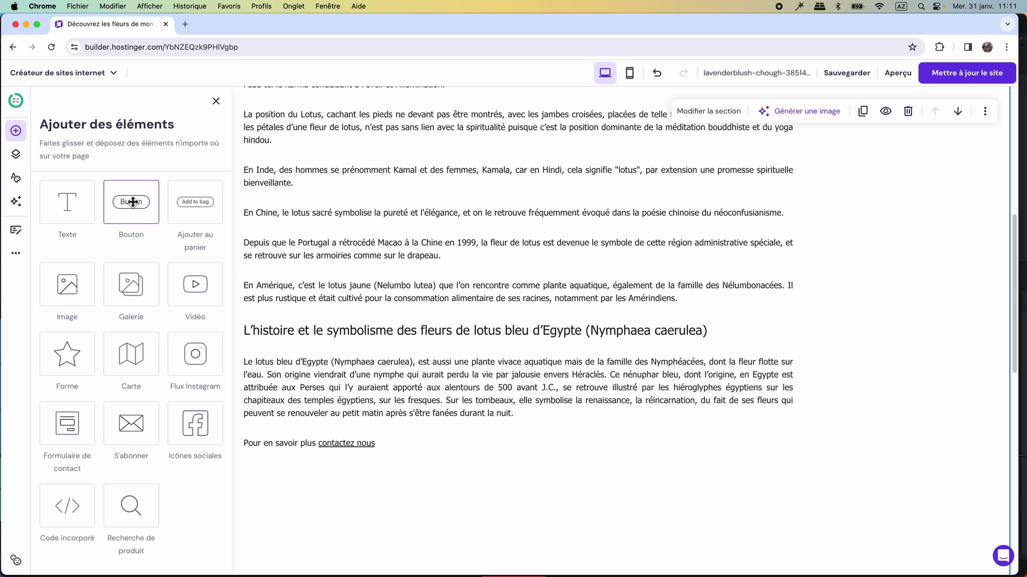
drag(131, 201, 446, 505)
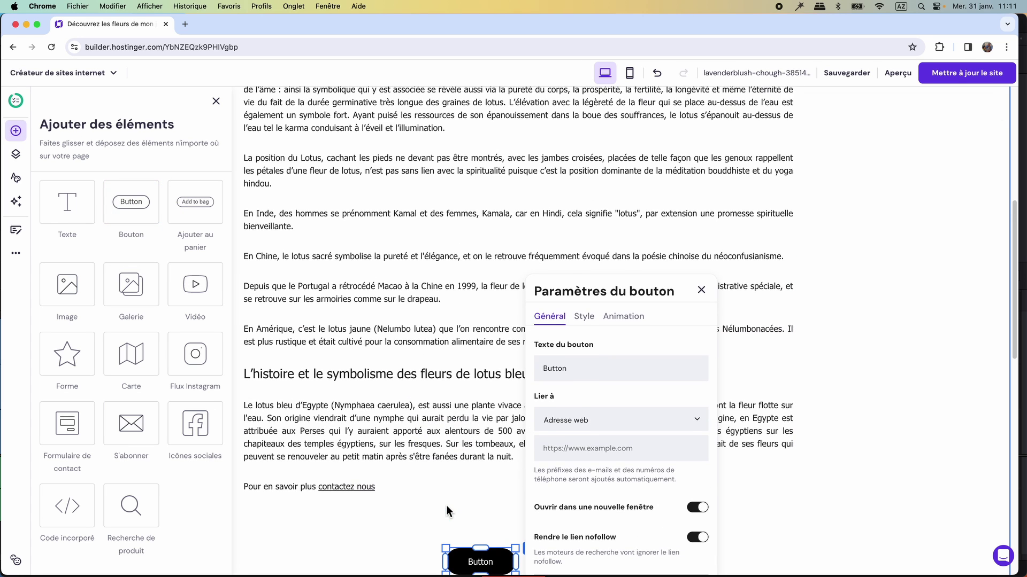
- Link the new button to the Contact page and set its text to "Contact"
scroll(443, 477, down, 4)
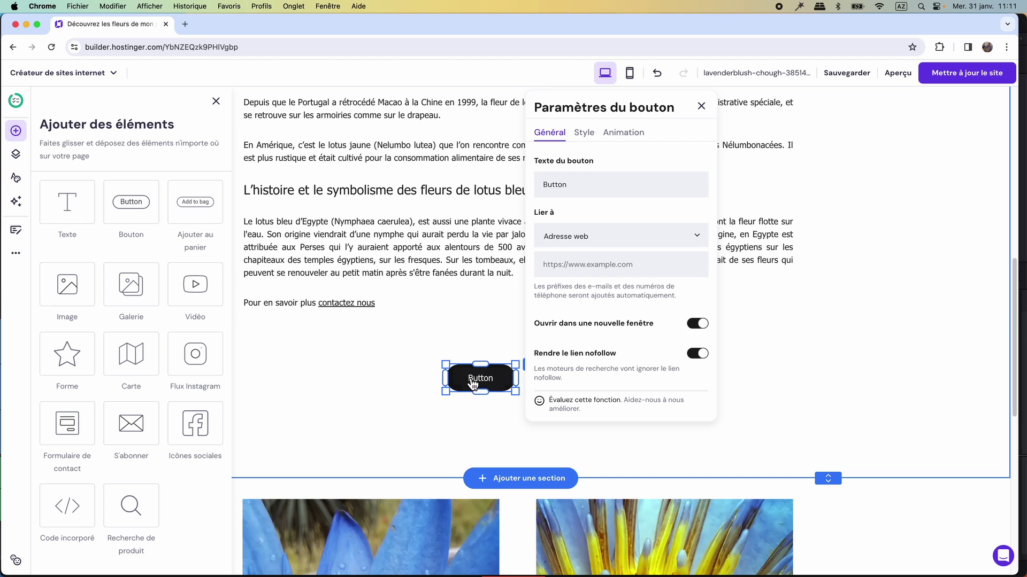
click(696, 237)
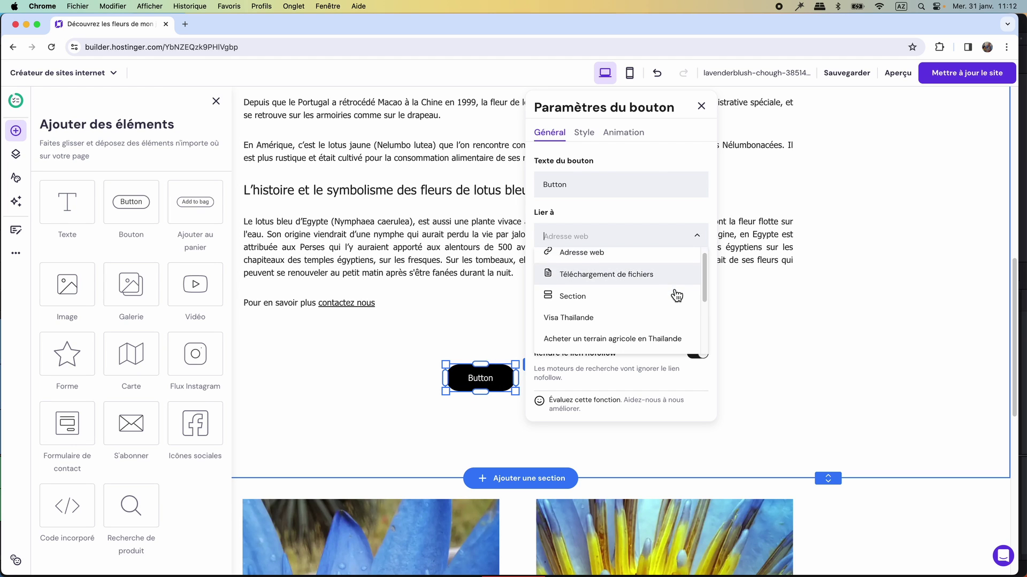
scroll(676, 293, down, 5)
click(579, 299)
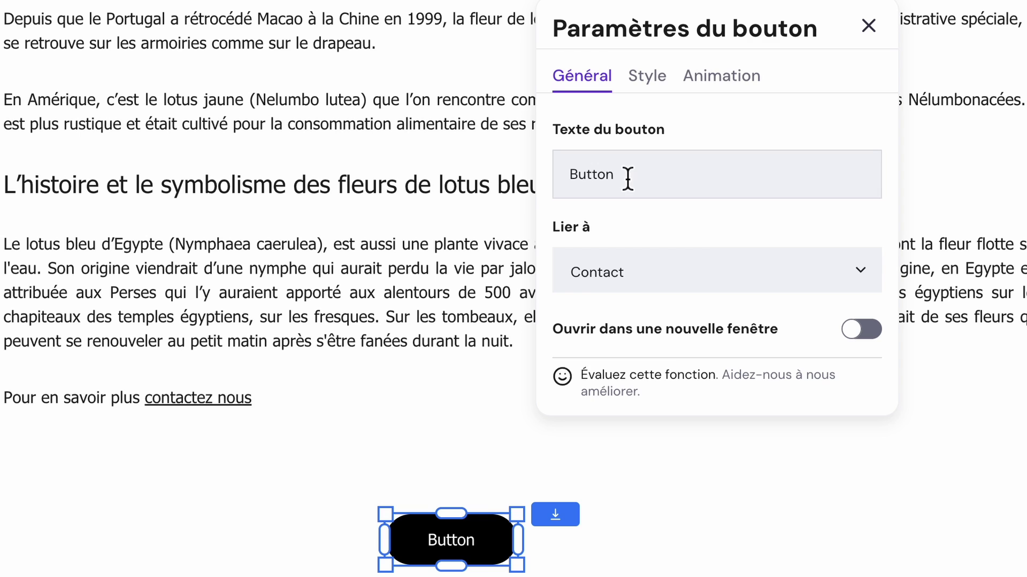
drag(572, 185, 543, 187)
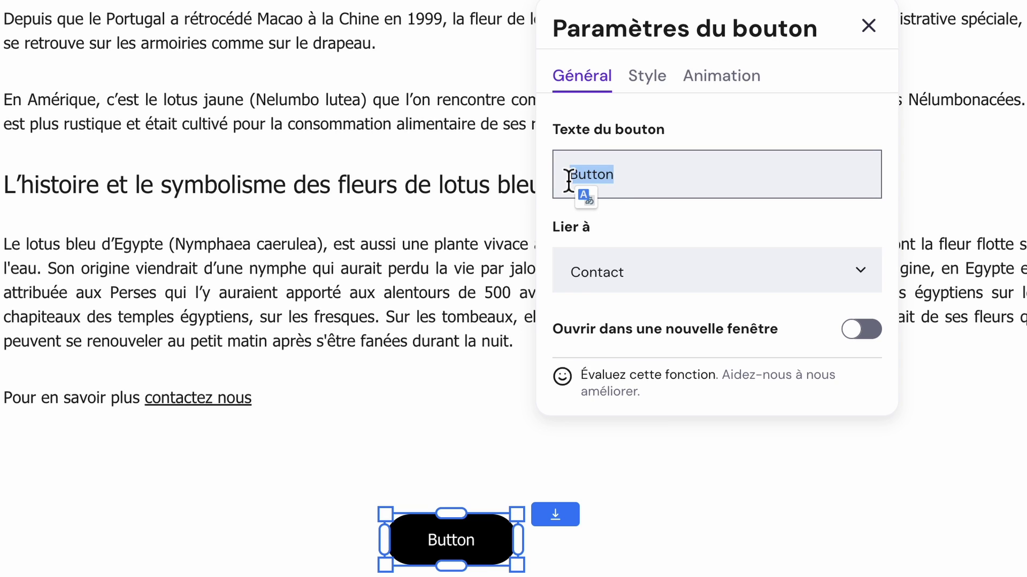
text(Contact)
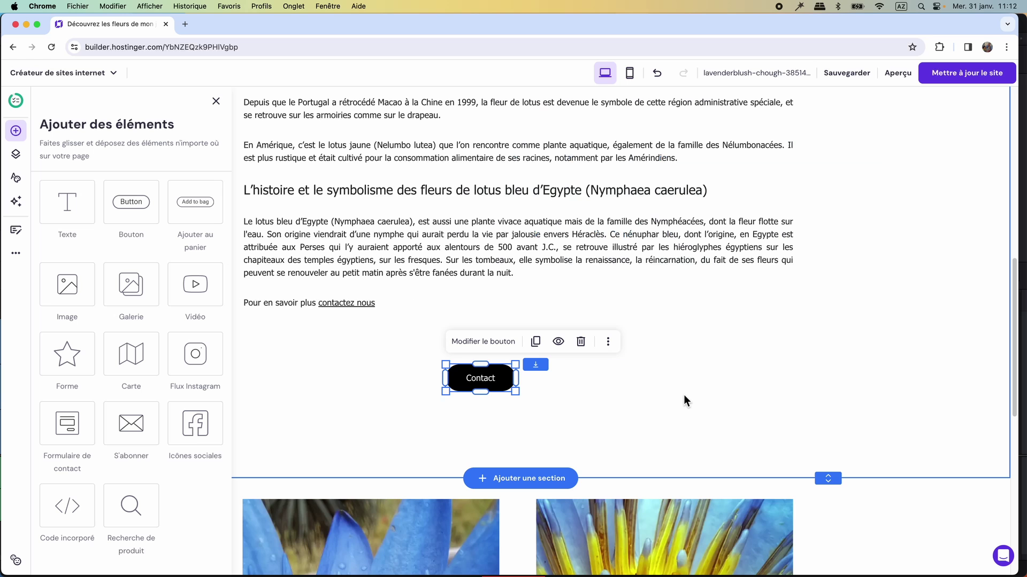
- Close the list of addable elements and save the website
scroll(683, 397, up, 10)
scroll(682, 397, up, 2)
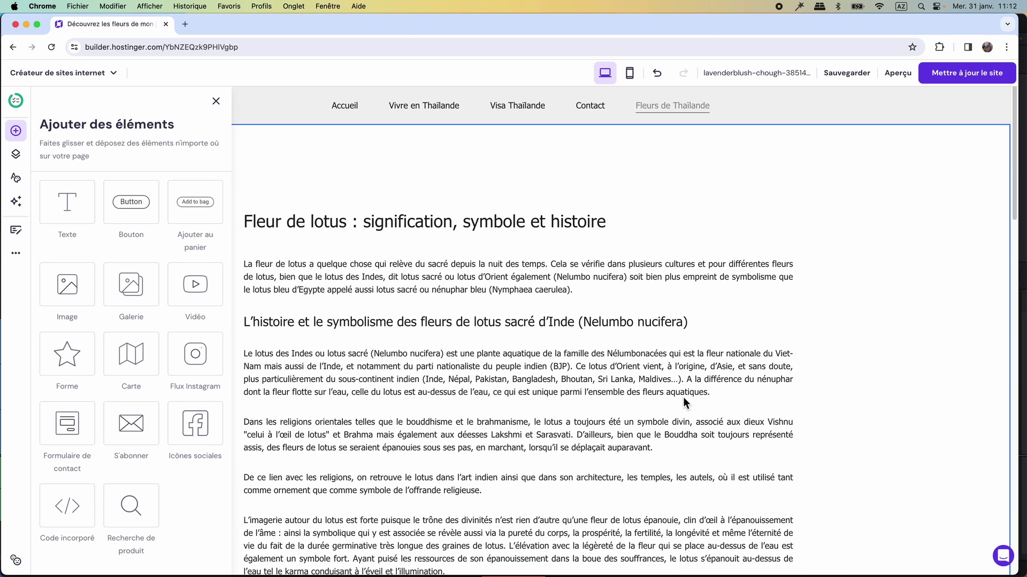
click(217, 104)
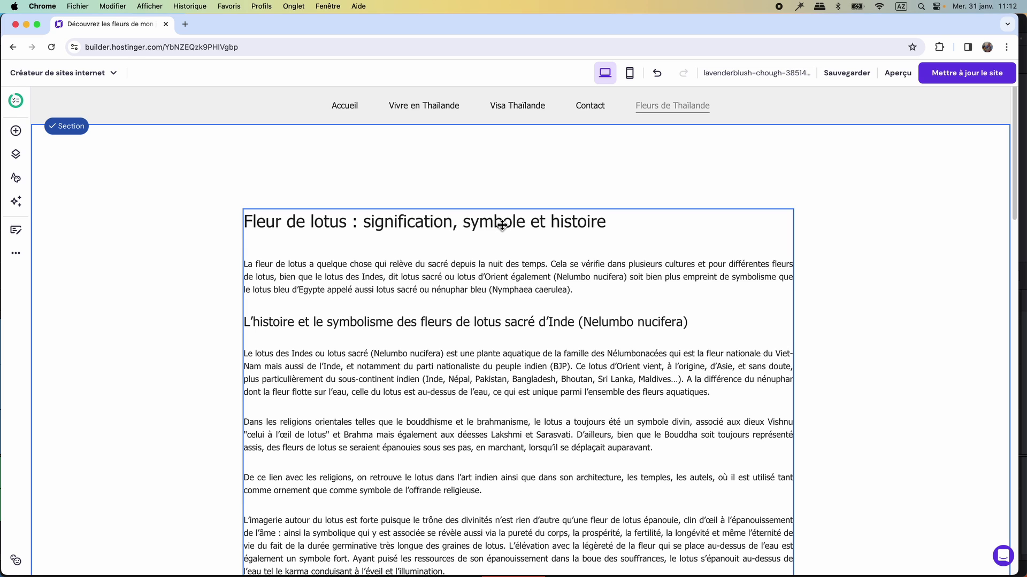
click(846, 73)
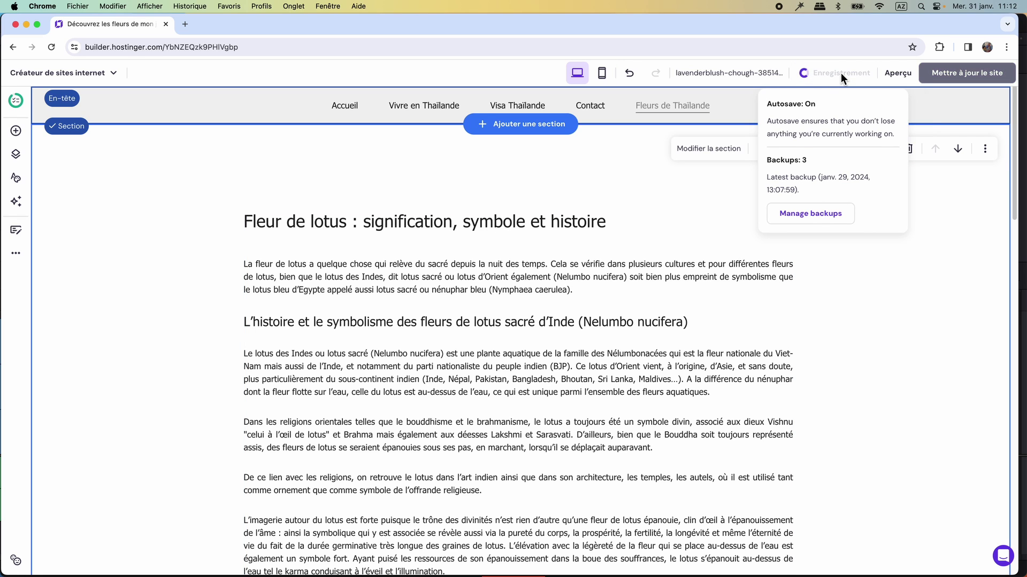
- Examine the site's SEO opportunities and the SEO checklist of the "Fleurs de Thaïlande" page
click(18, 262)
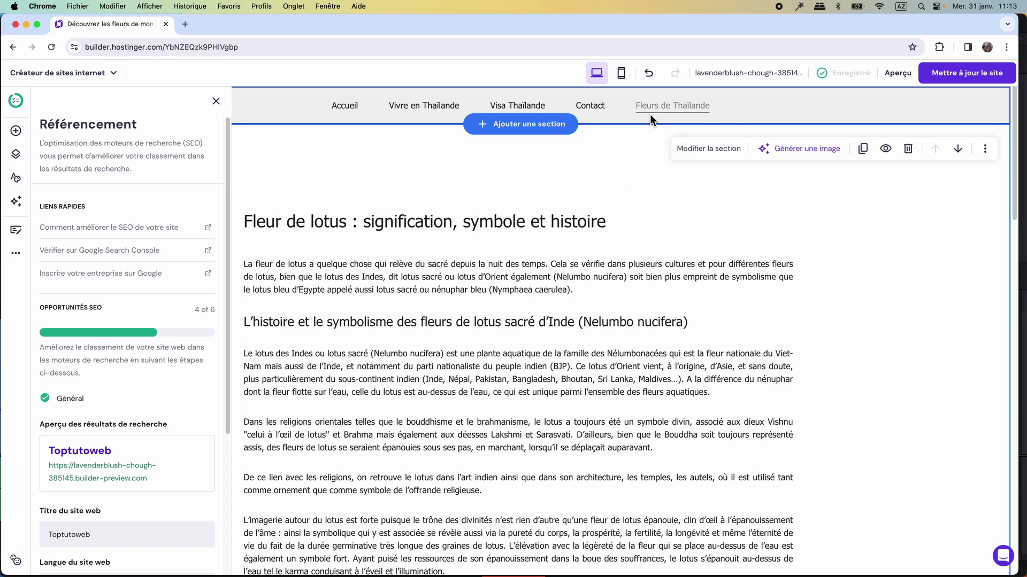
scroll(177, 302, down, 5)
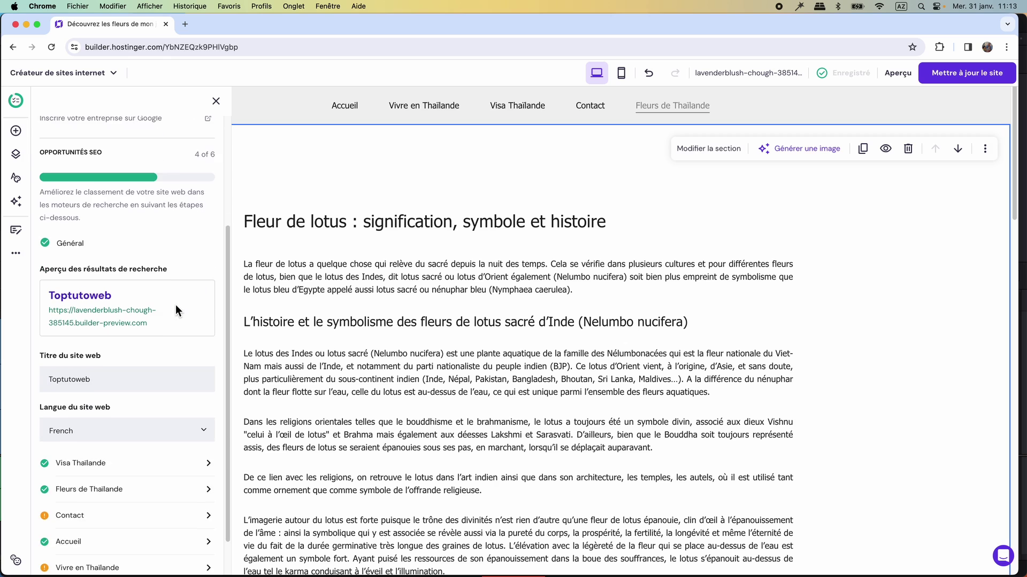
scroll(176, 304, down, 2)
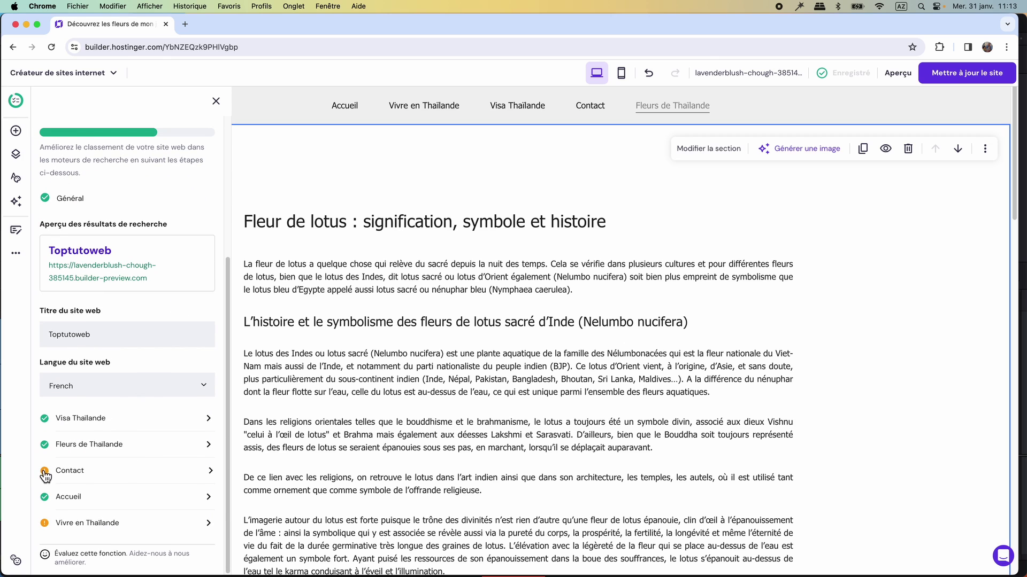
click(212, 451)
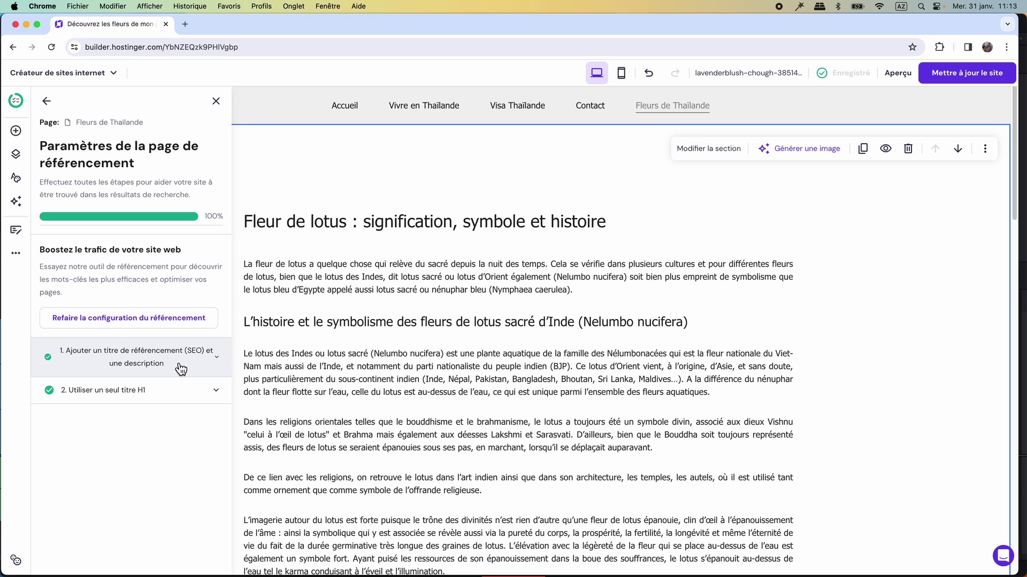
- Review the page's single-H1 recommendations and its SEO title, meta description and keyword settings in the SEO checklist
click(221, 397)
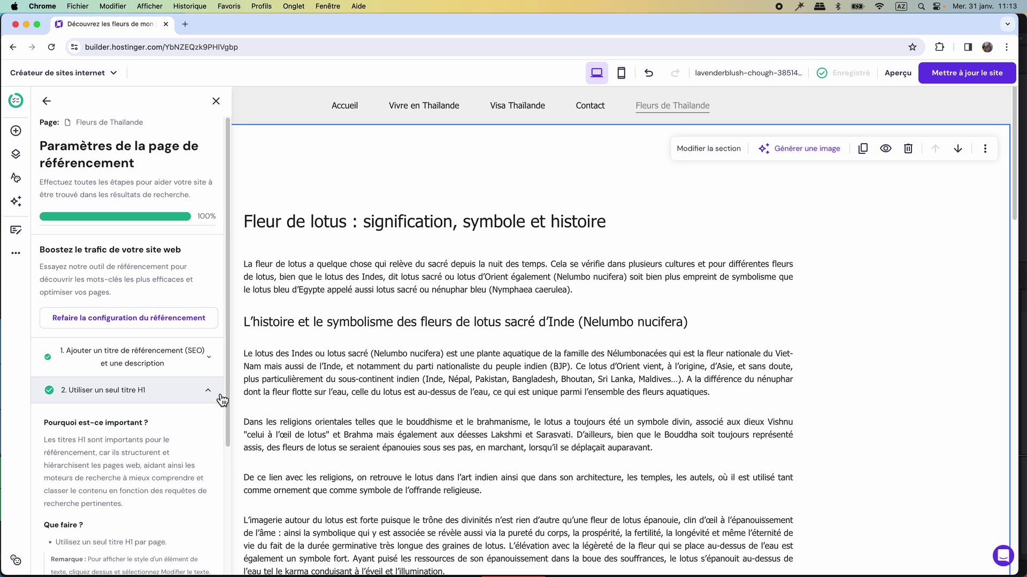
scroll(174, 435, down, 3)
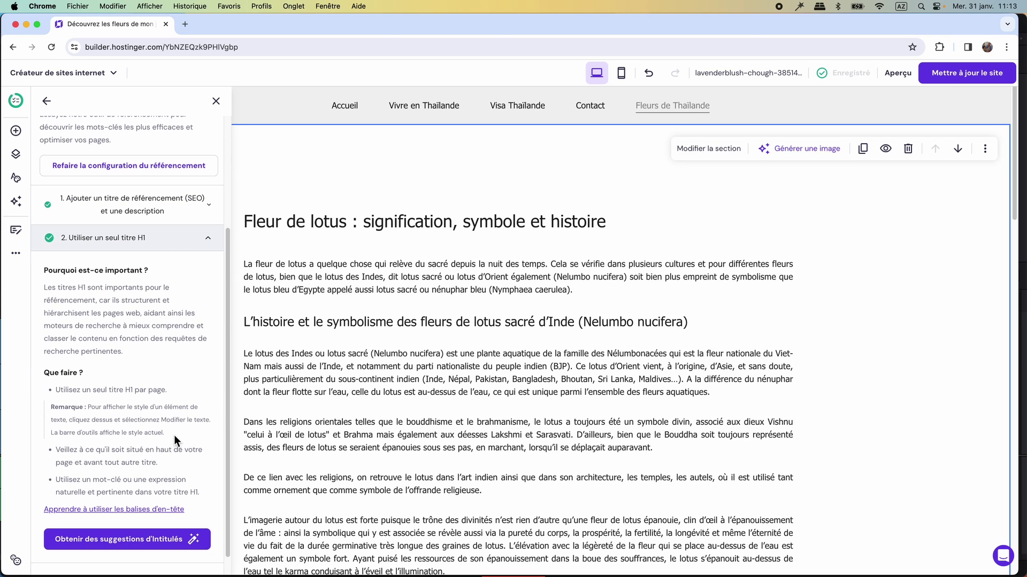
scroll(141, 413, up, 2)
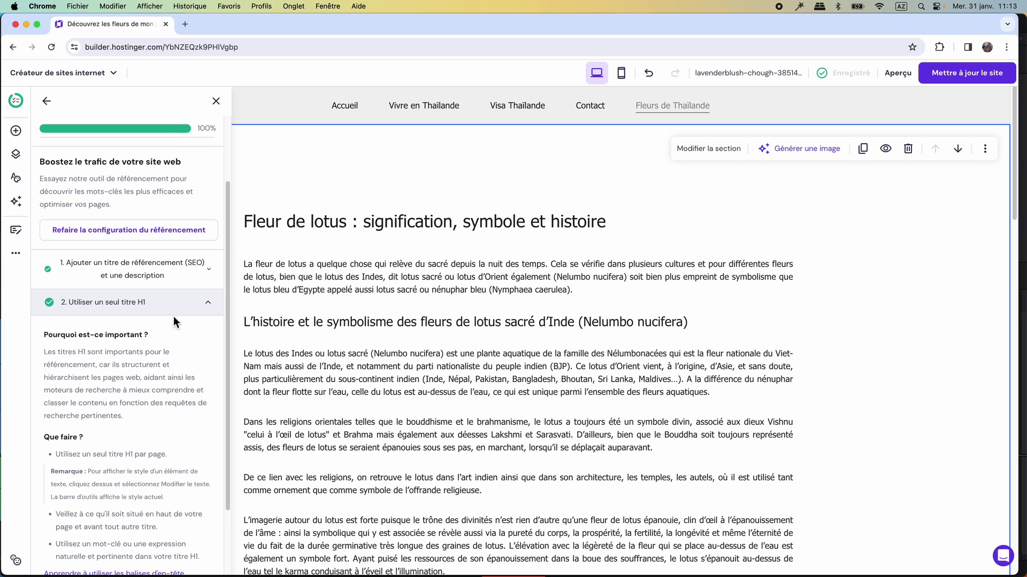
click(209, 275)
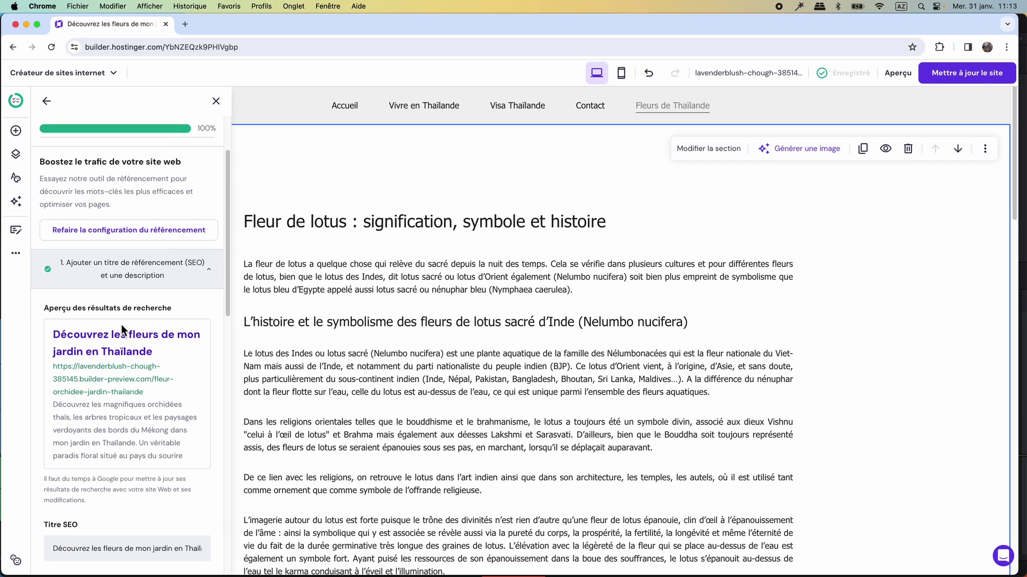
scroll(171, 367, down, 3)
scroll(171, 367, down, 4)
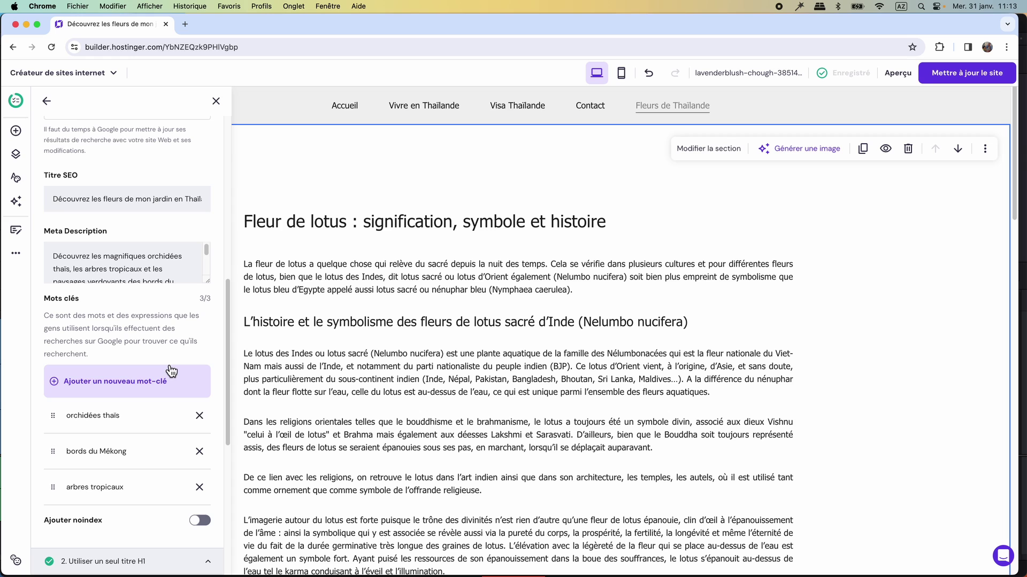
scroll(172, 371, up, 7)
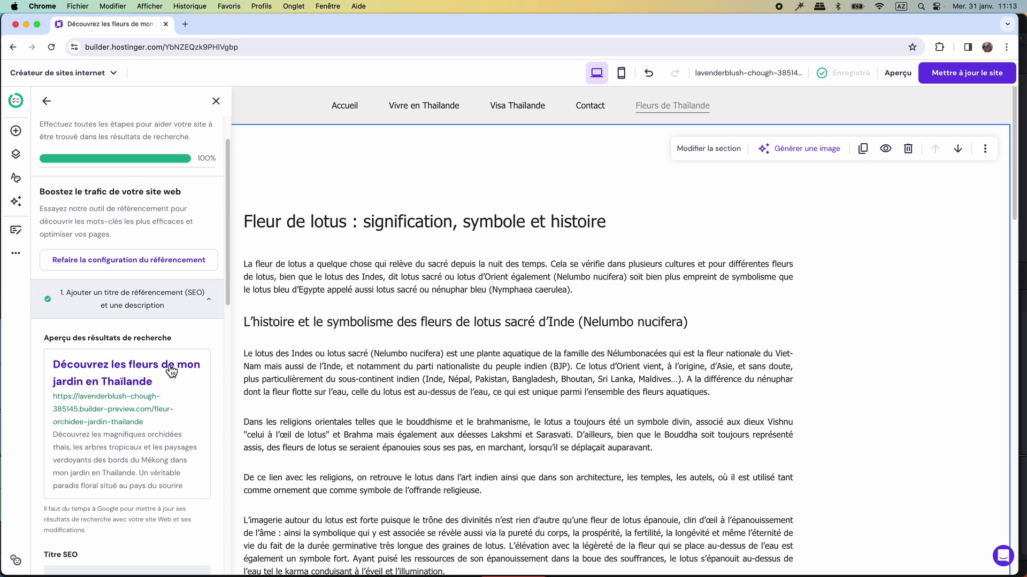
click(210, 303)
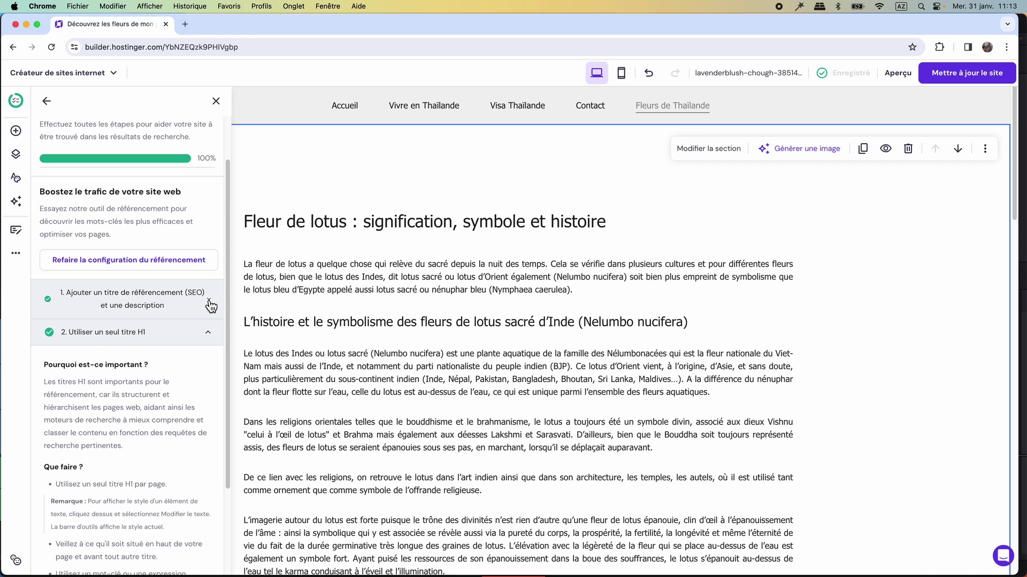